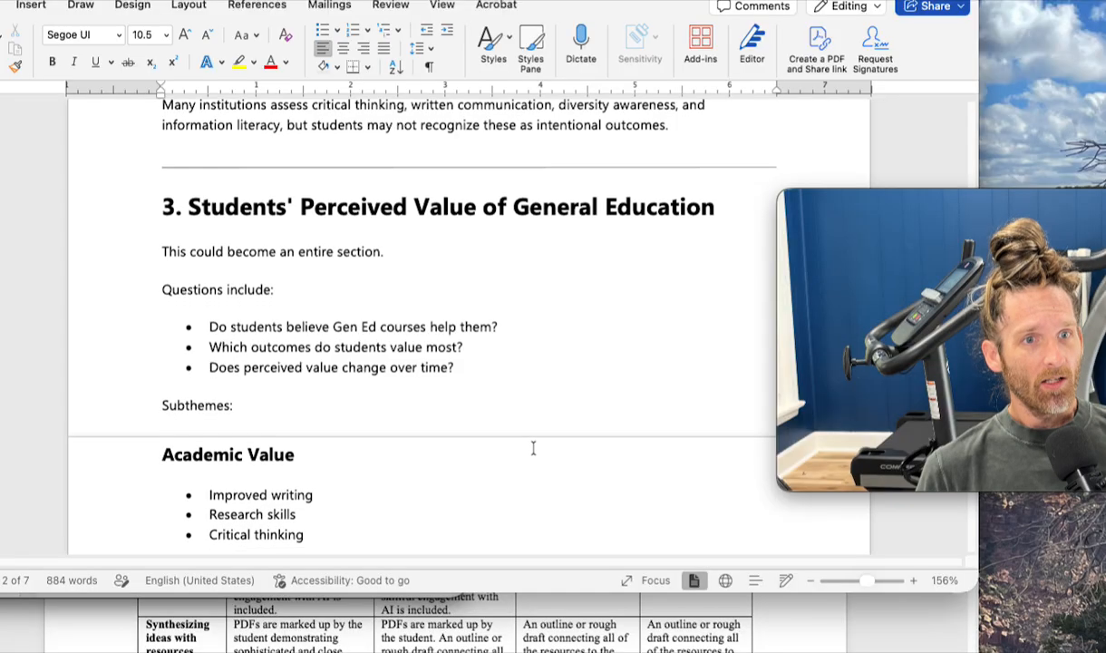
- Read the suggested literature review themes from section 3 on perceived value through section 5 on students as partners
scroll(533, 448, "down", 5)
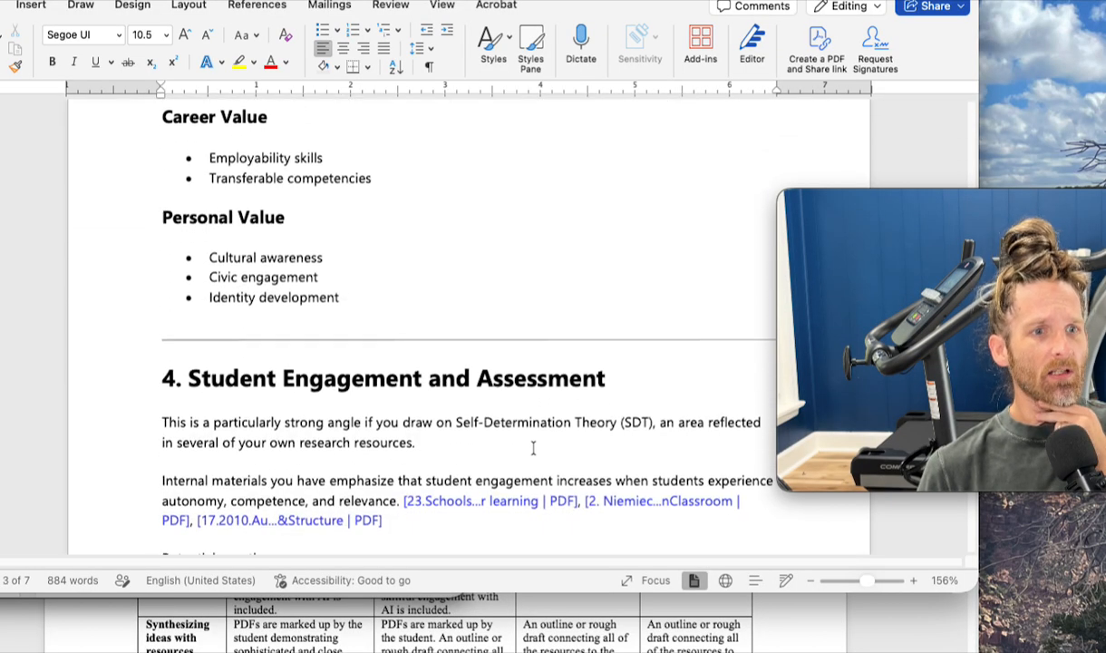
scroll(533, 448, "down", 1)
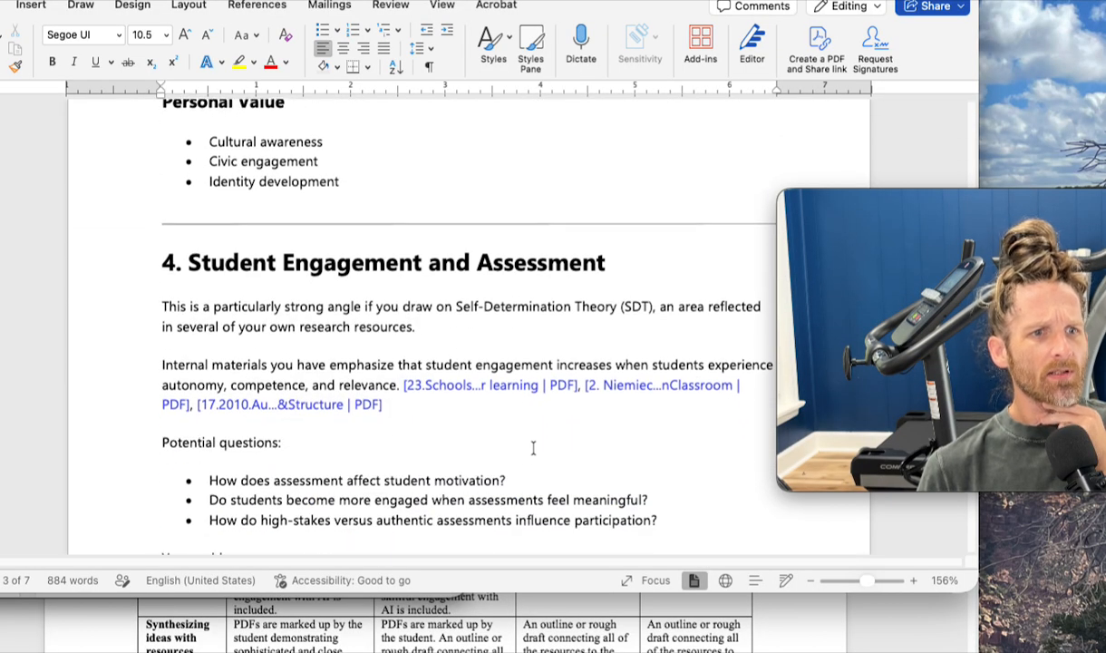
scroll(534, 448, "down", 2)
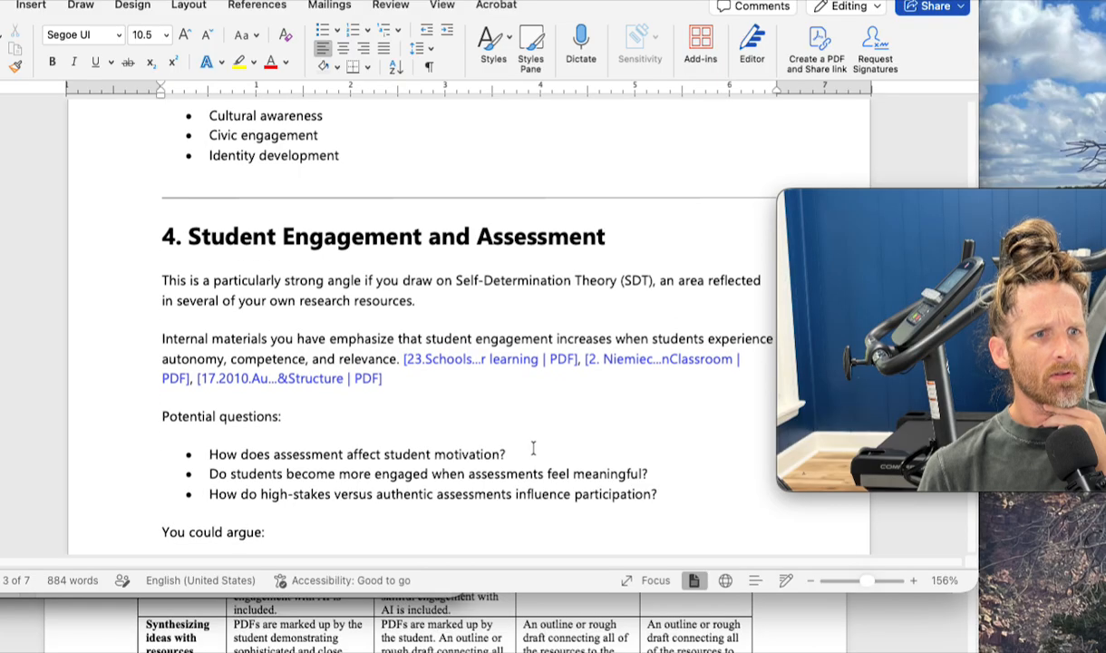
scroll(534, 448, "up", 3)
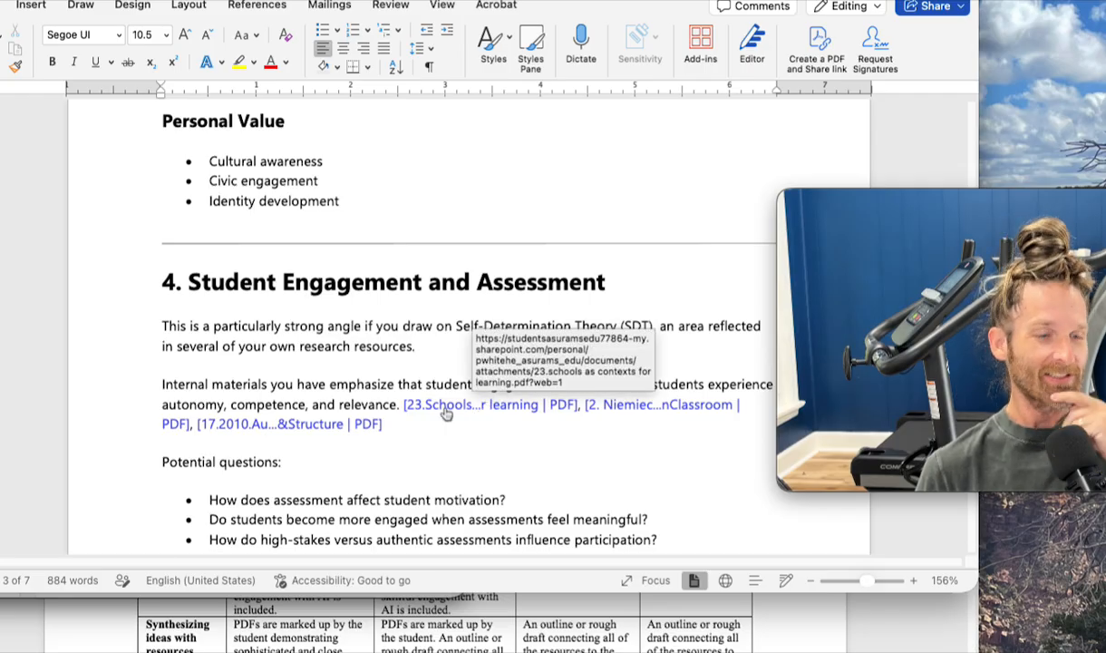
scroll(430, 413, "down", 5)
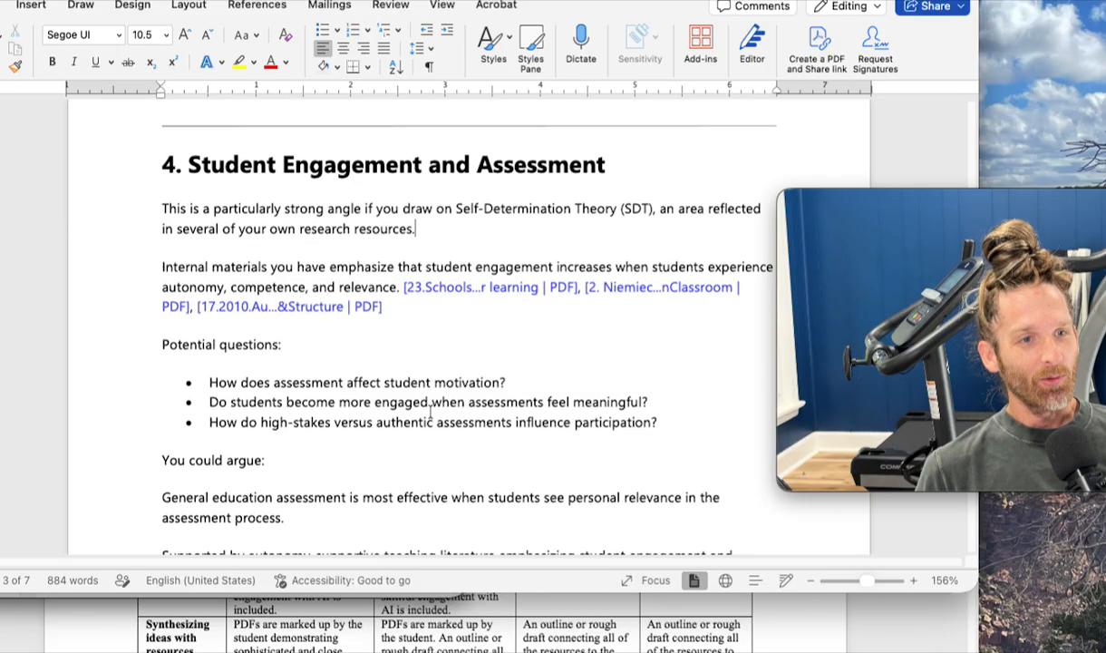
scroll(431, 412, "down", 3)
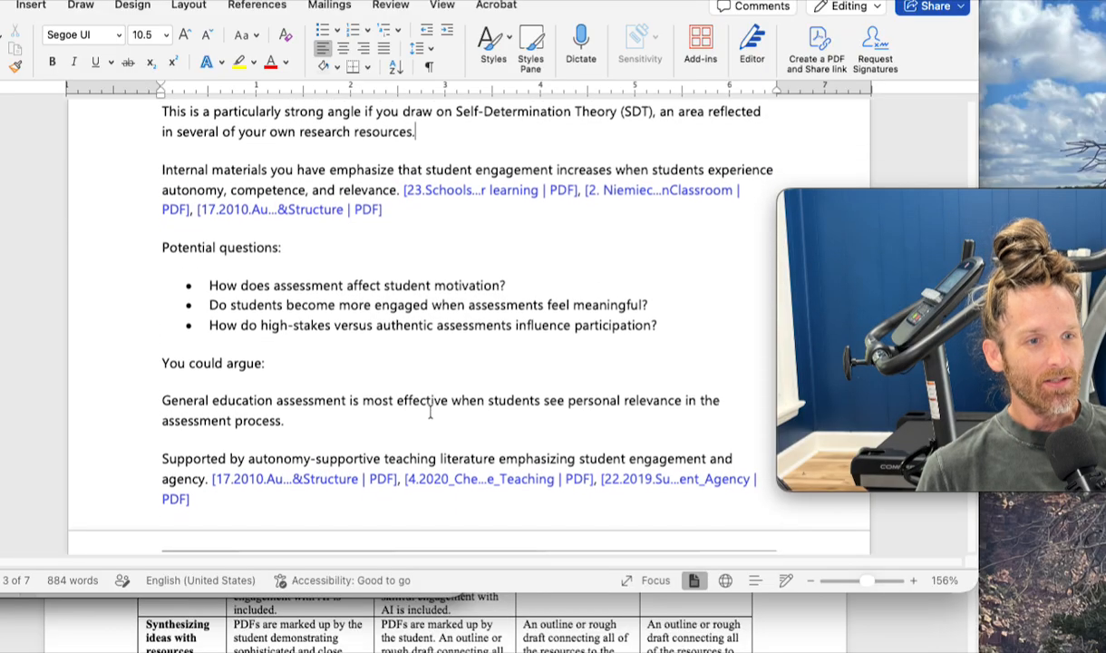
scroll(431, 413, "down", 8)
scroll(427, 412, "down", 1)
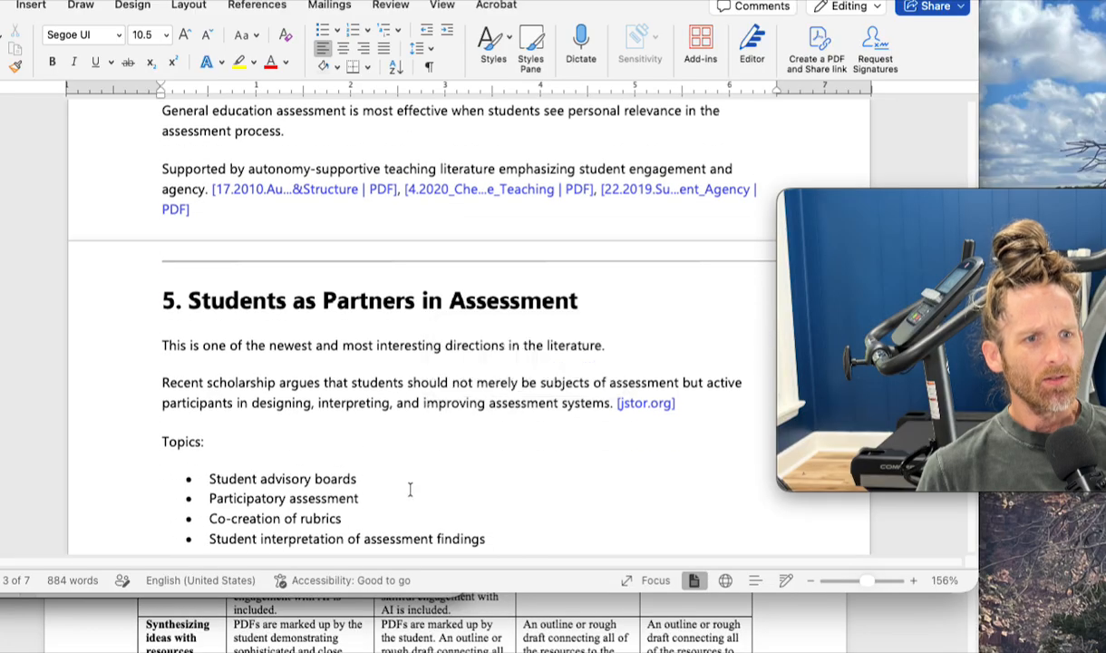
- Copy all of section 5, "Students as Partners in Assessment", from its heading through the key idea
scroll(409, 489, "down", 1)
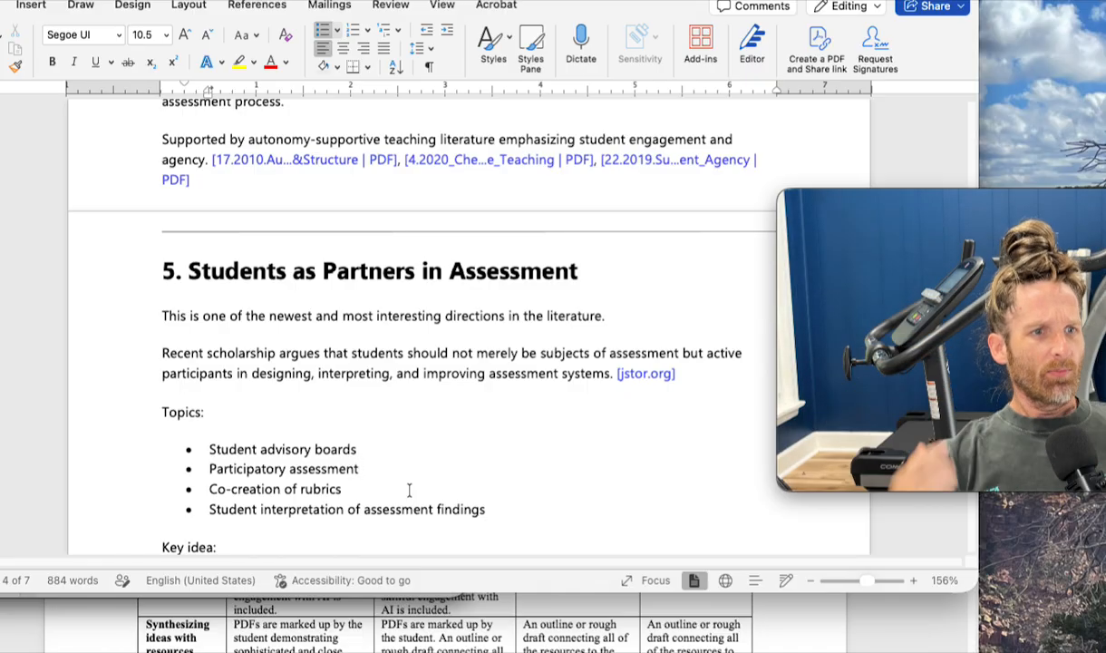
scroll(409, 490, "down", 3)
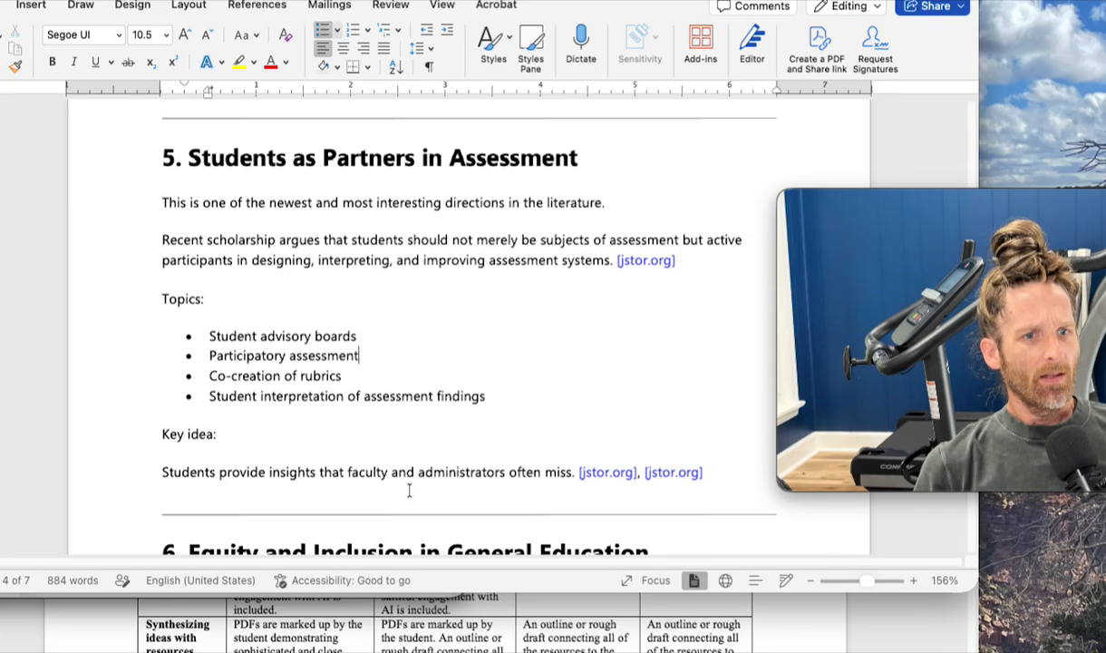
left_click_drag(731, 435, 166, 135)
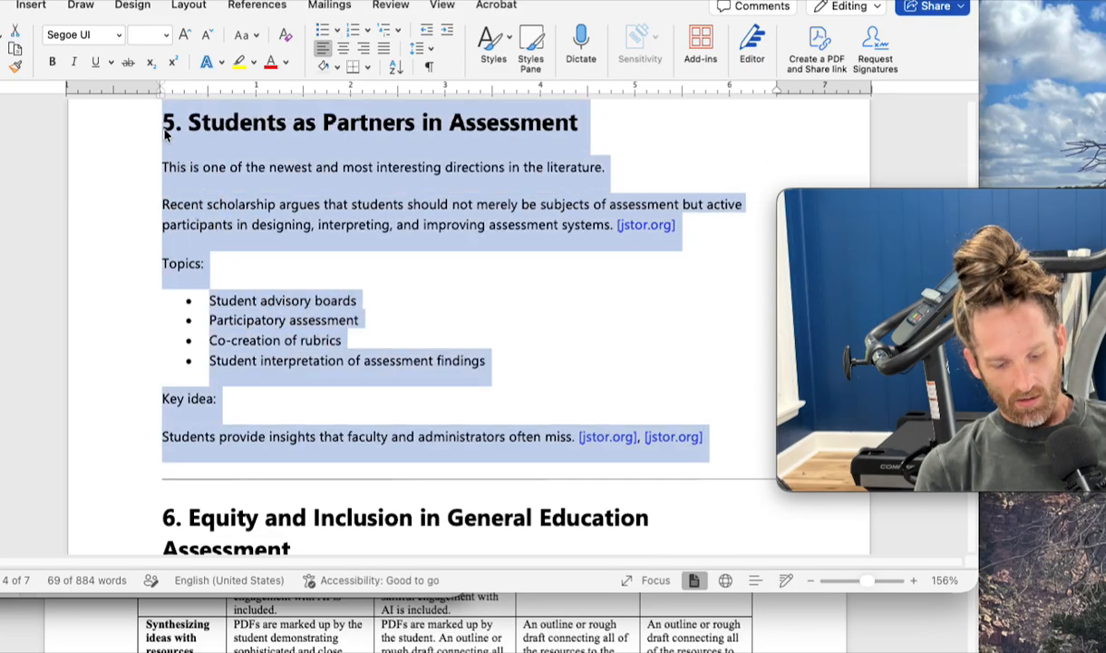
left_click(613, 277)
- Read sections 6 and 7 on equity and student agency, and look back at section 4 for comparison
scroll(613, 274, "down", 5)
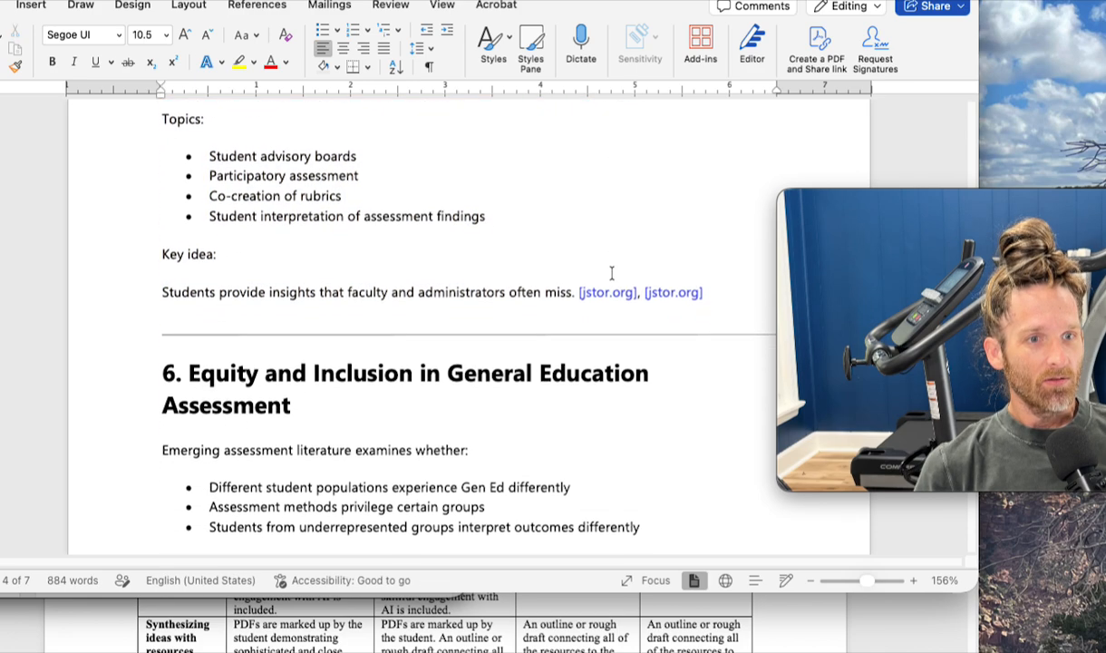
scroll(613, 274, "down", 4)
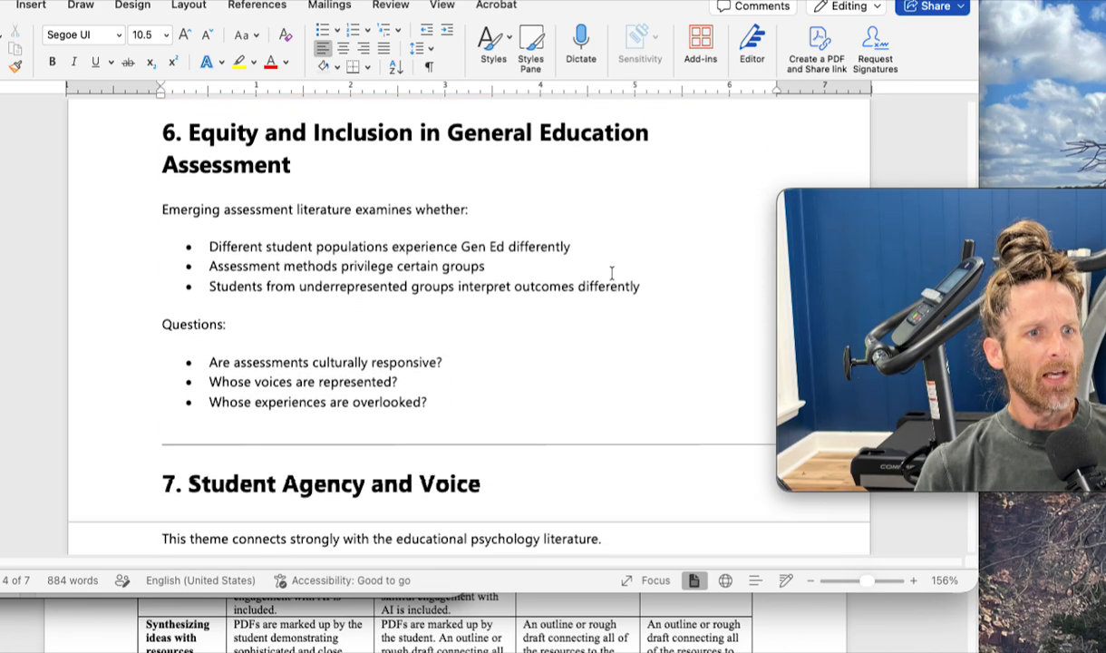
scroll(612, 273, "down", 5)
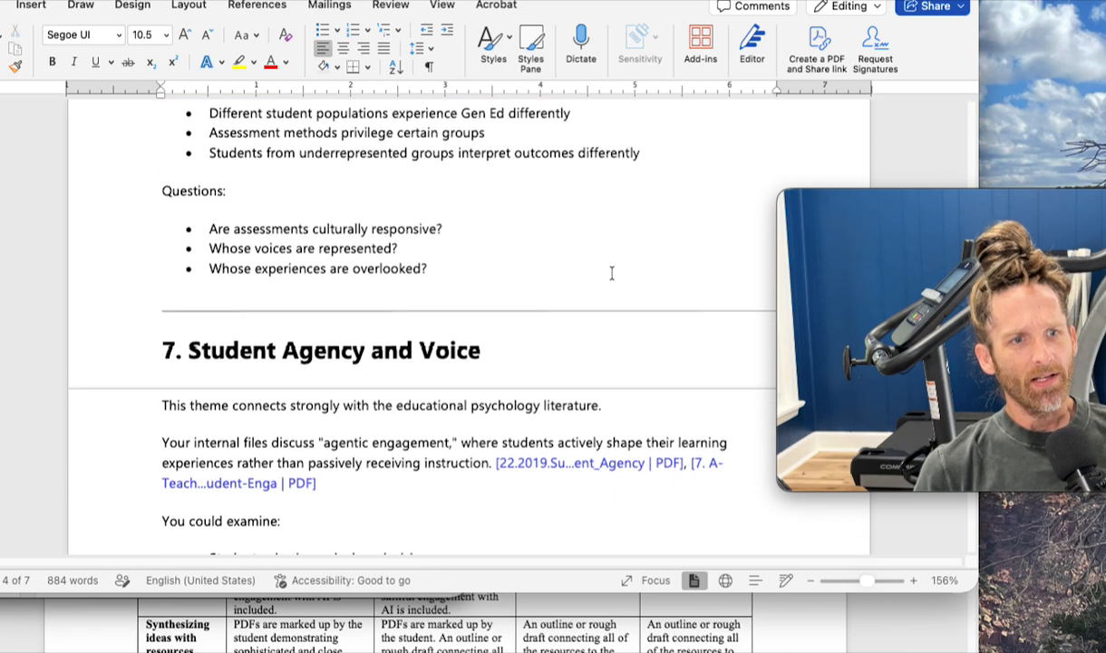
scroll(612, 273, "down", 9)
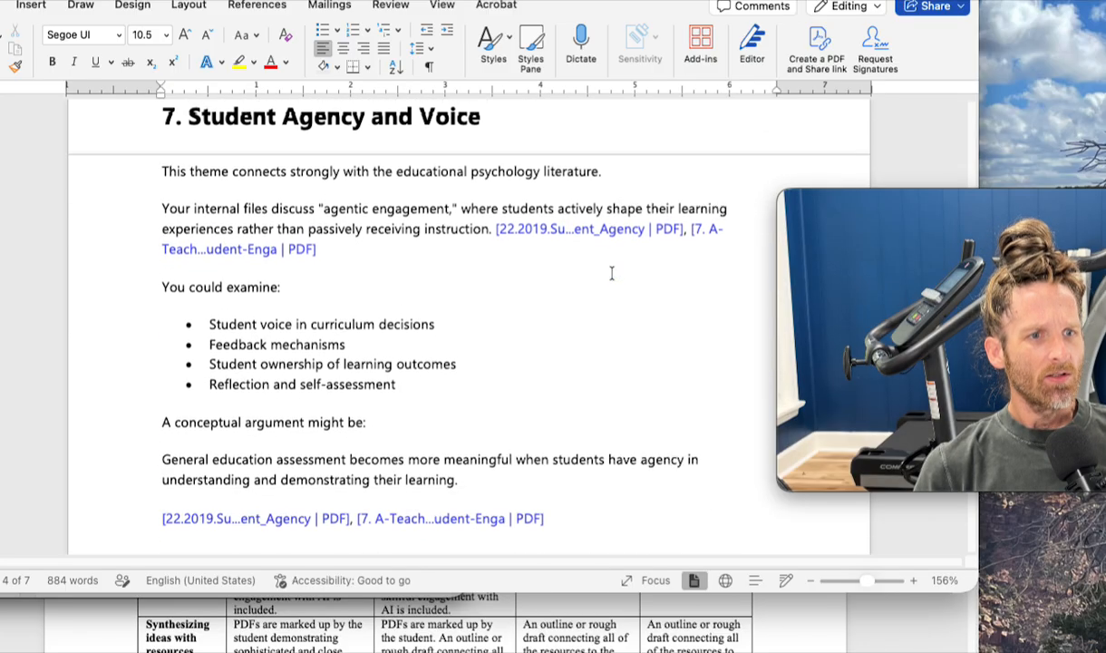
scroll(613, 274, "down", 8)
scroll(612, 273, "up", 20)
scroll(612, 273, "up", 19)
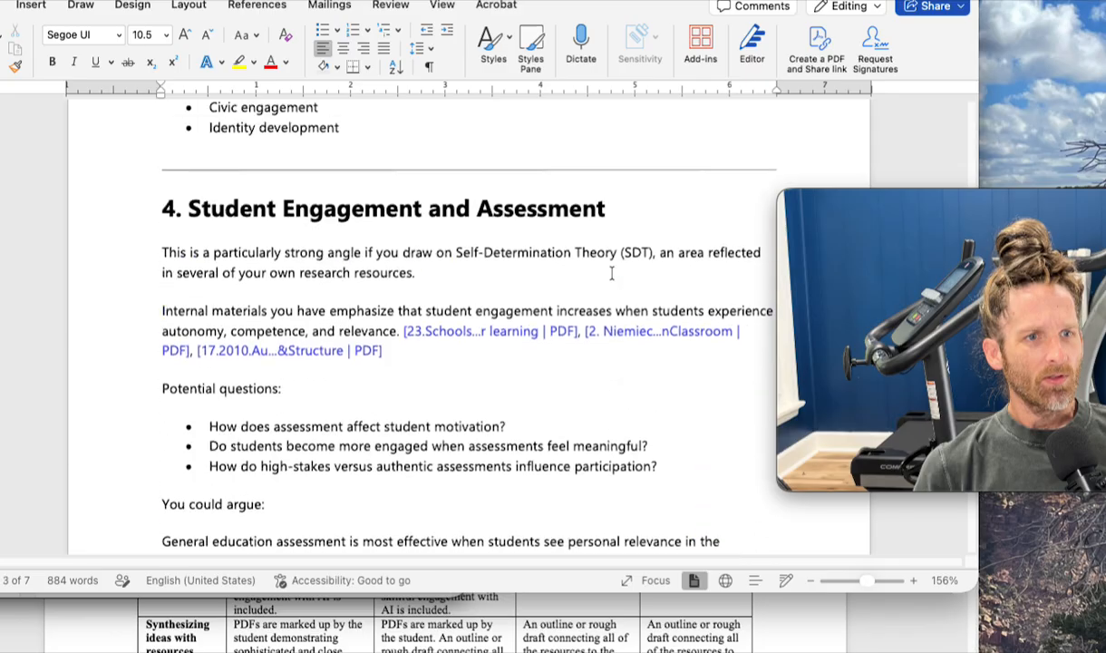
- Colour the heading "5. Students as Partners in Assessment" red and append "THIS IS WHAT I CHOSE." to it
scroll(612, 273, "down", 4)
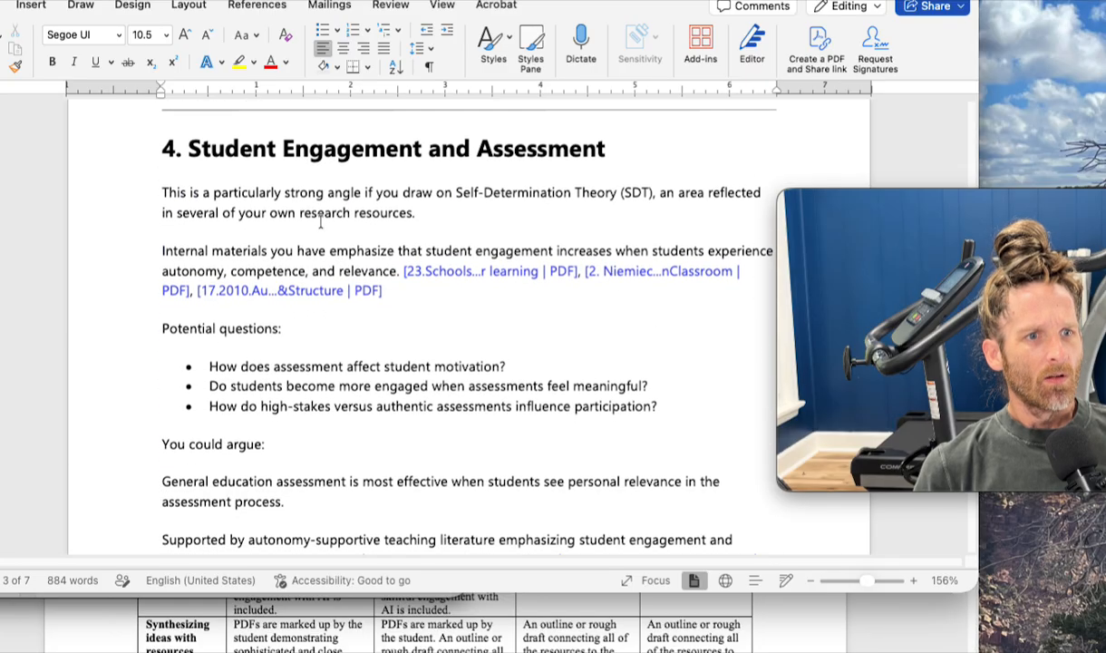
scroll(244, 218, "down", 11)
left_click_drag(153, 220, 566, 218)
left_click(270, 63)
left_click(623, 220)
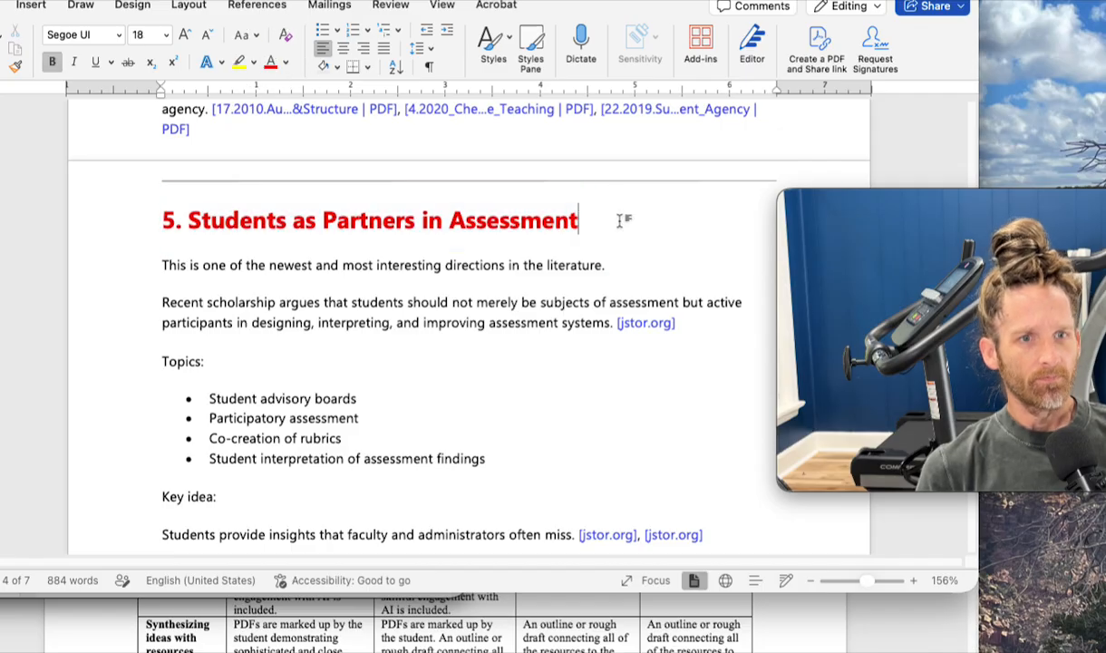
type("THIS IS WHAT I CHOSE.")
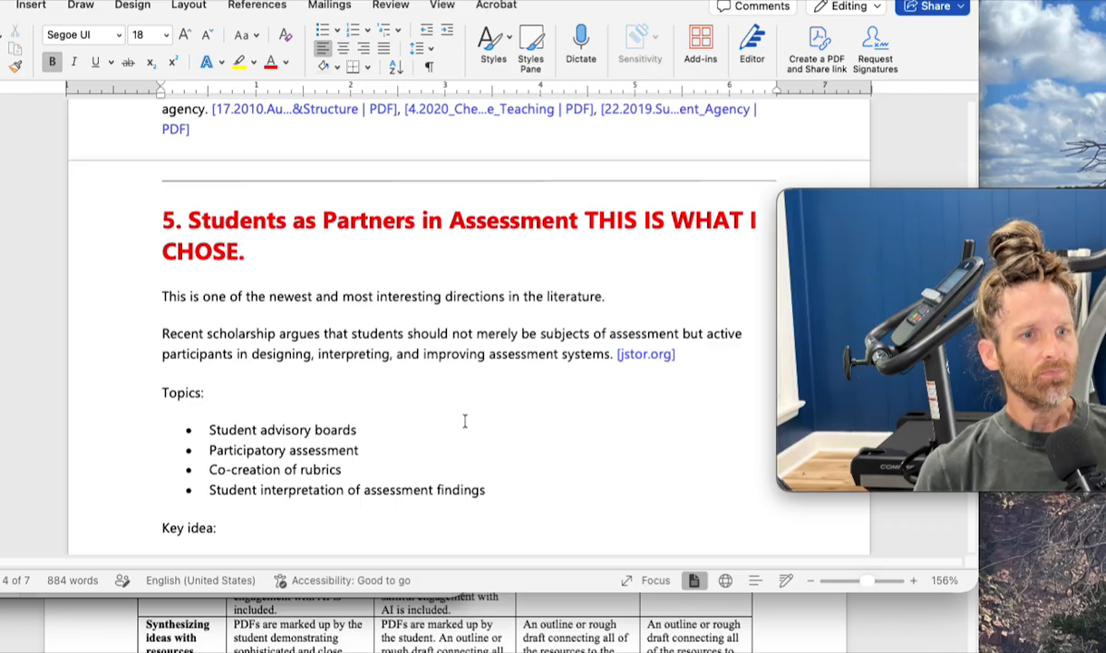
- Switch to Copilot in the browser and send "Help me find six peer-reviewed resources on this suggested topic:" followed by the copied section 5 text
key("super+Tab")
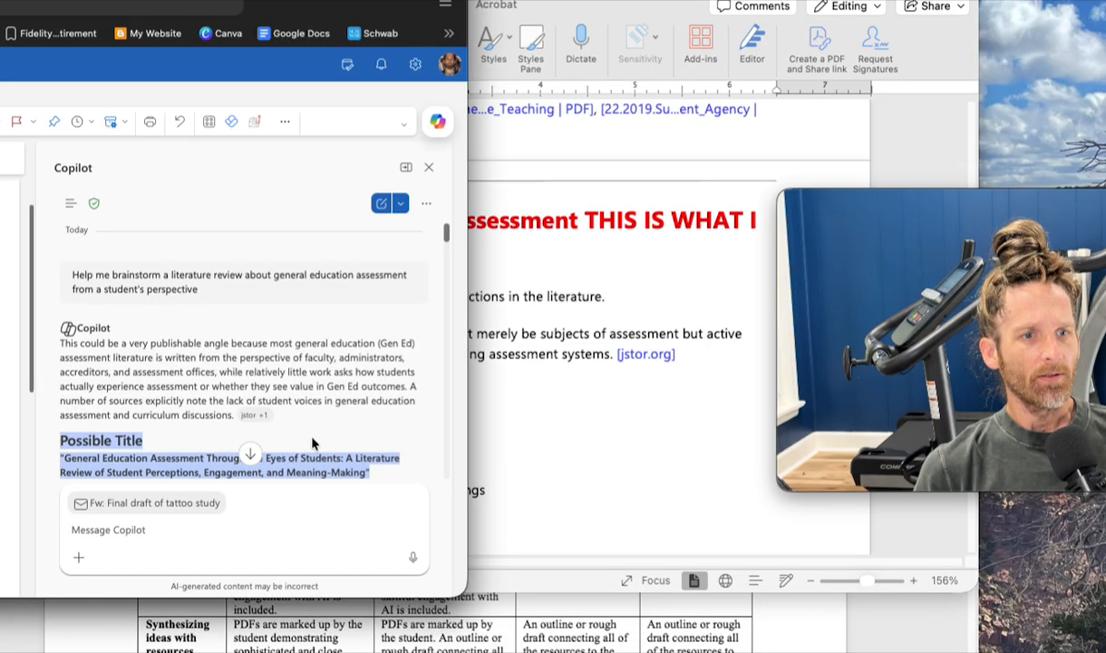
left_click(152, 529)
type("He")
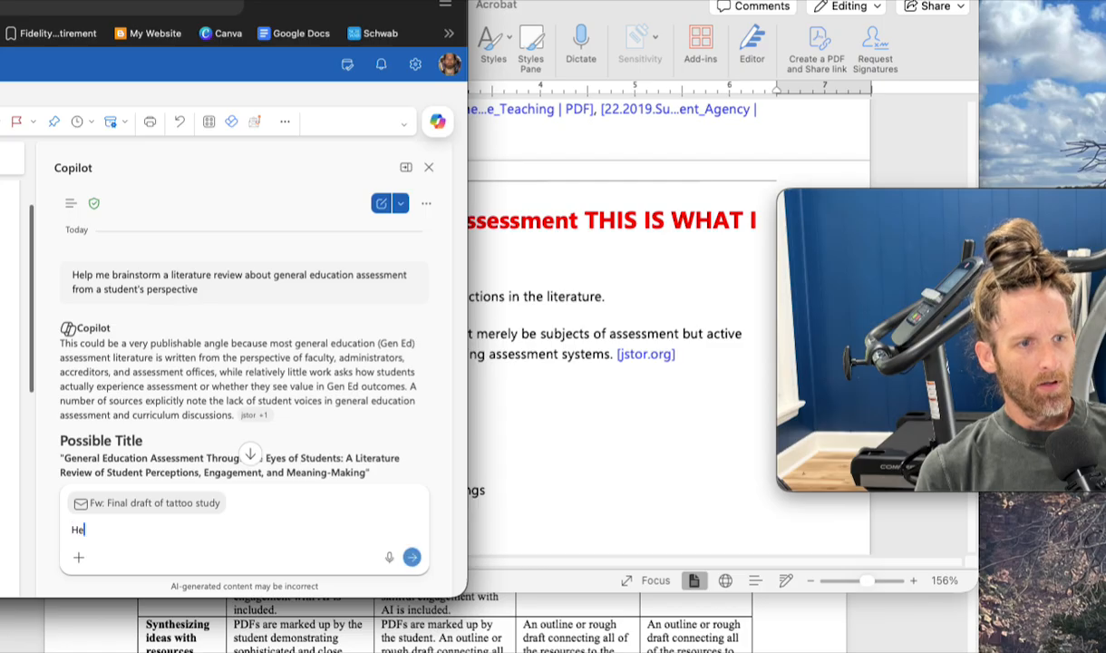
type("lp me find ")
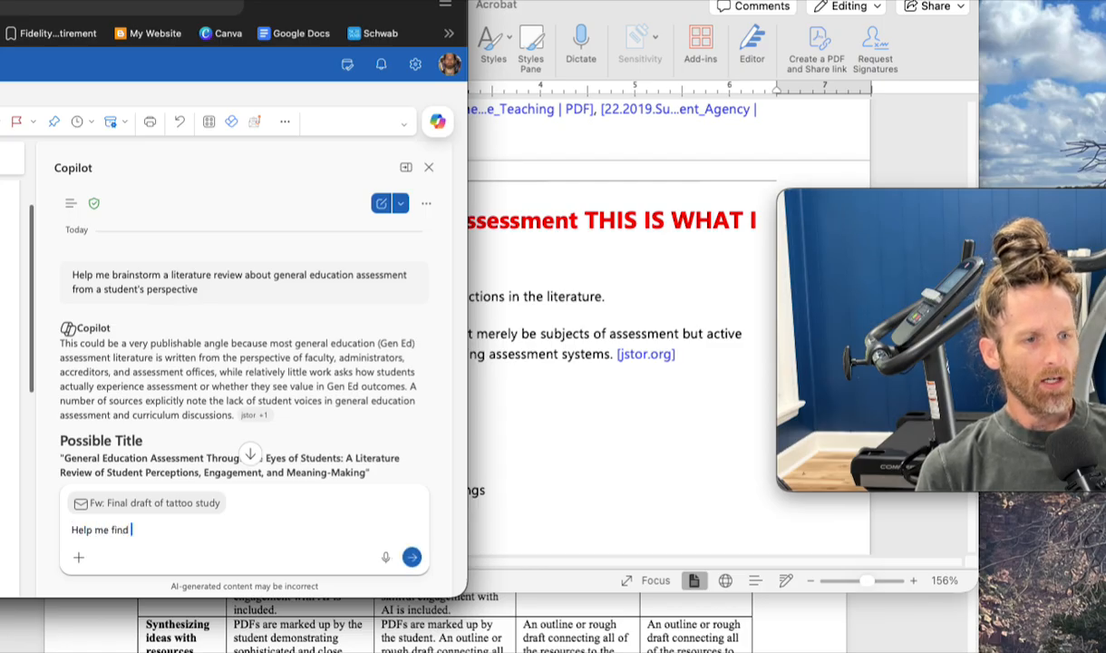
type("six peer-reviewed")
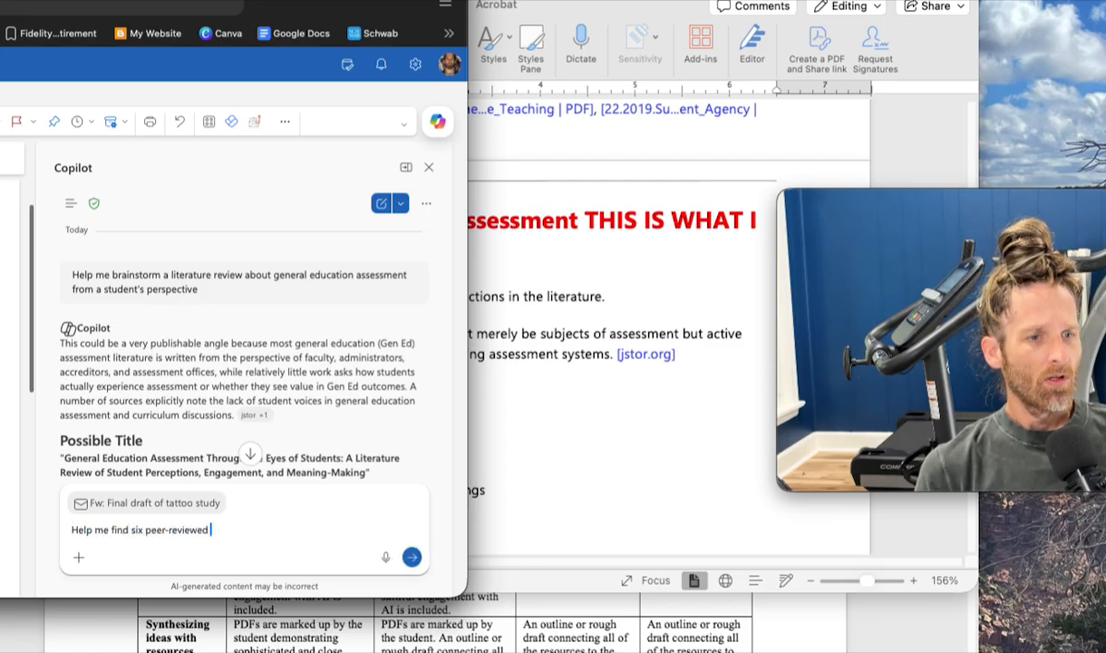
type(" resources on this")
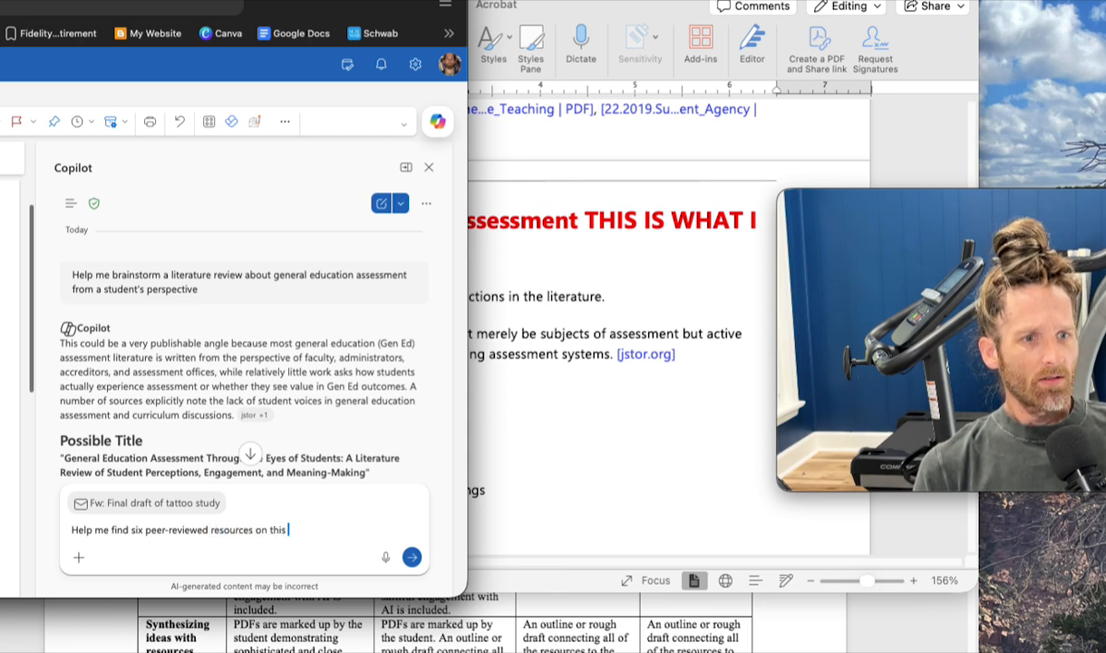
type(" suggested topic:")
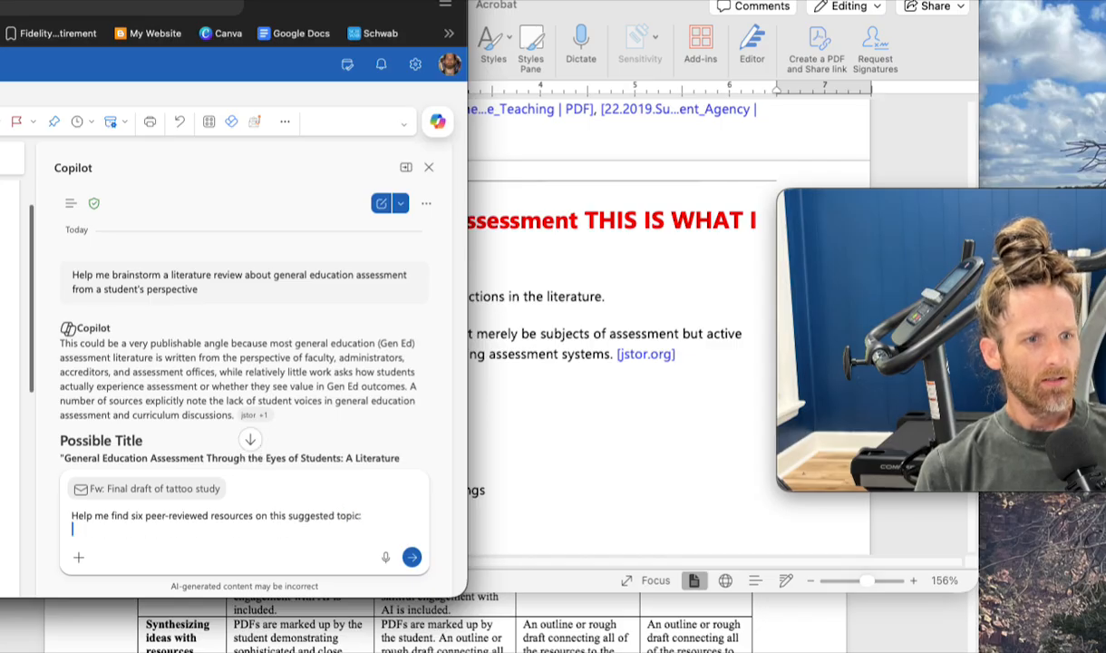
key("super+v")
key("Return")
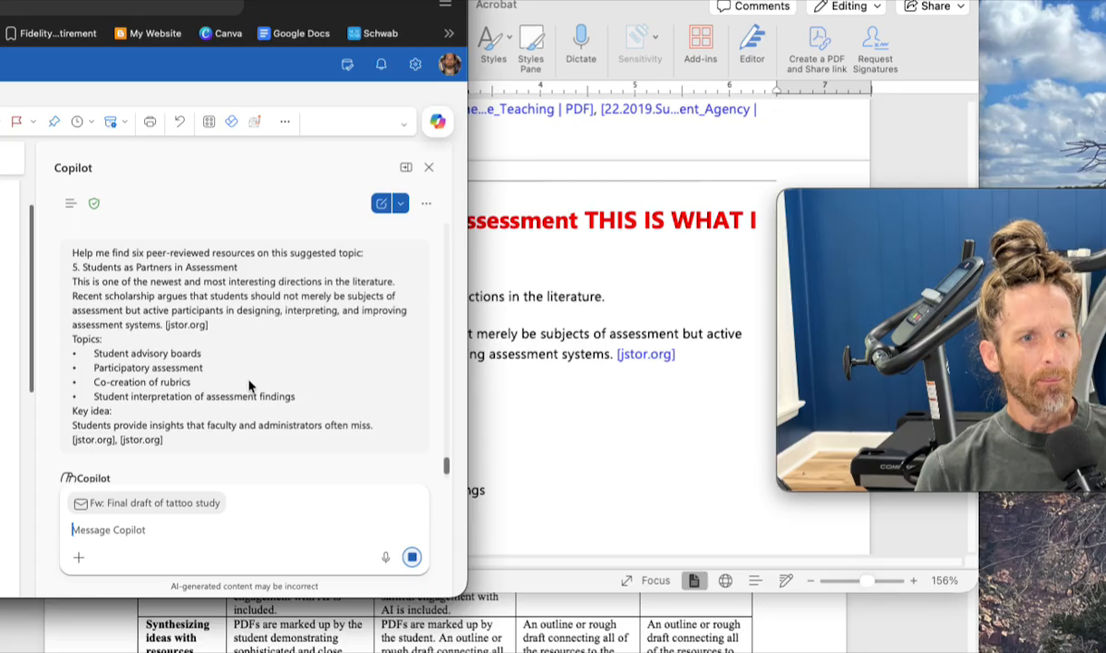
- Return to the Word document and strike through everything from section 6 to the end of the document
left_click(565, 388)
scroll(565, 390, "down", 5)
scroll(565, 390, "down", 20)
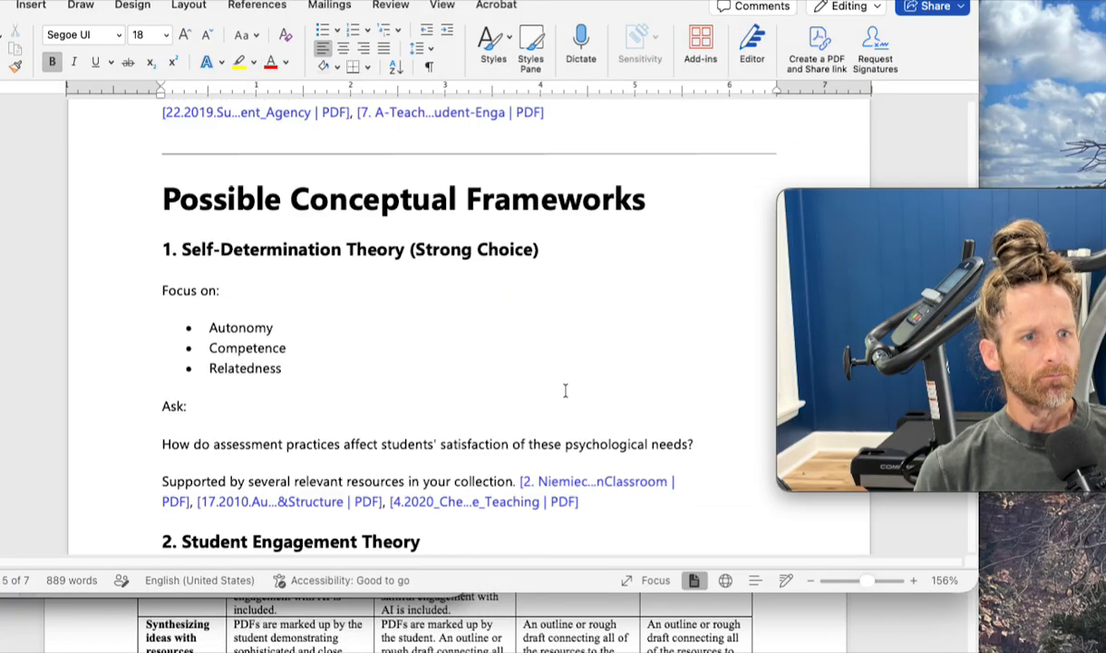
scroll(565, 390, "down", 10)
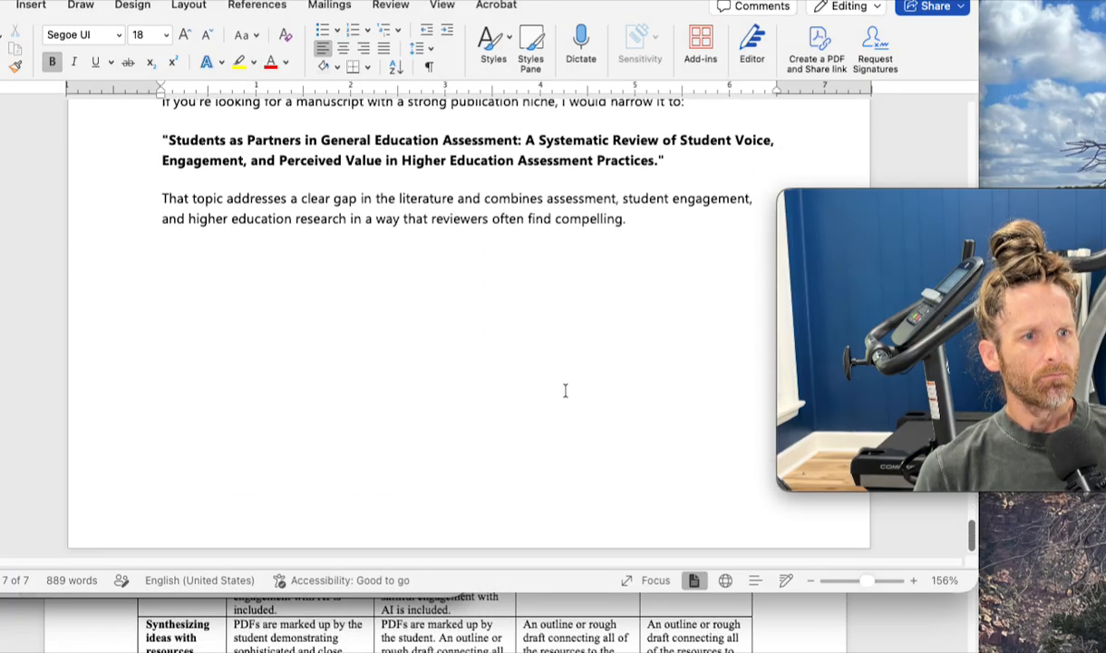
left_click_drag(580, 269, 134, 253)
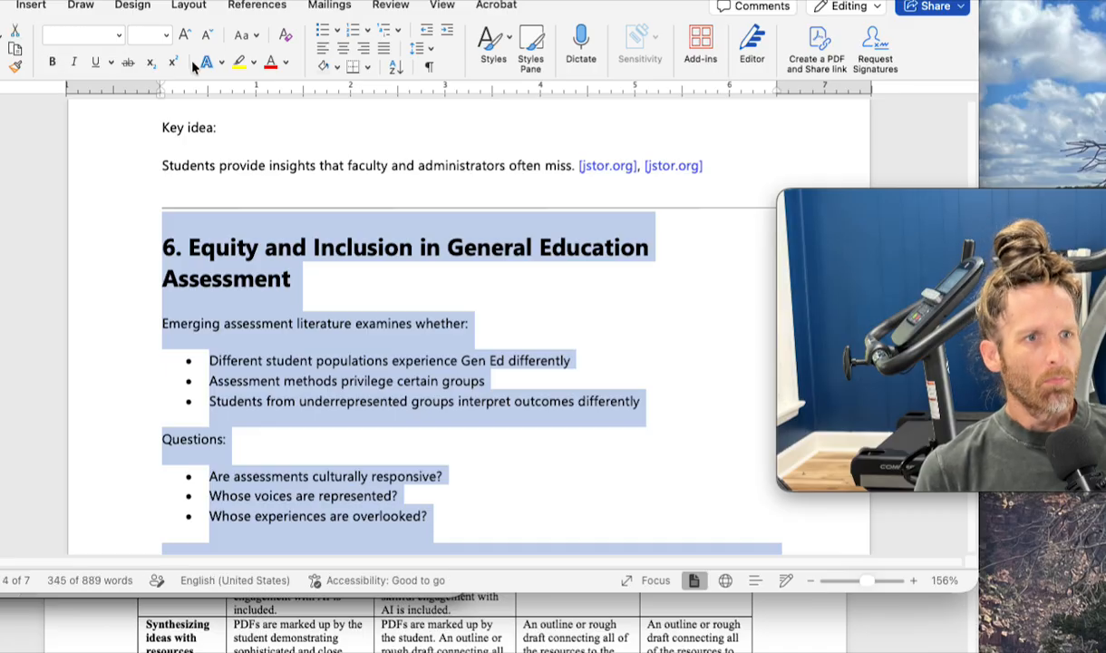
left_click(128, 63)
- Strike through everything from the "Potential Themes for the Literature Review" heading to the end of section 4, and check the crossed-out sections
scroll(408, 457, "up", 10)
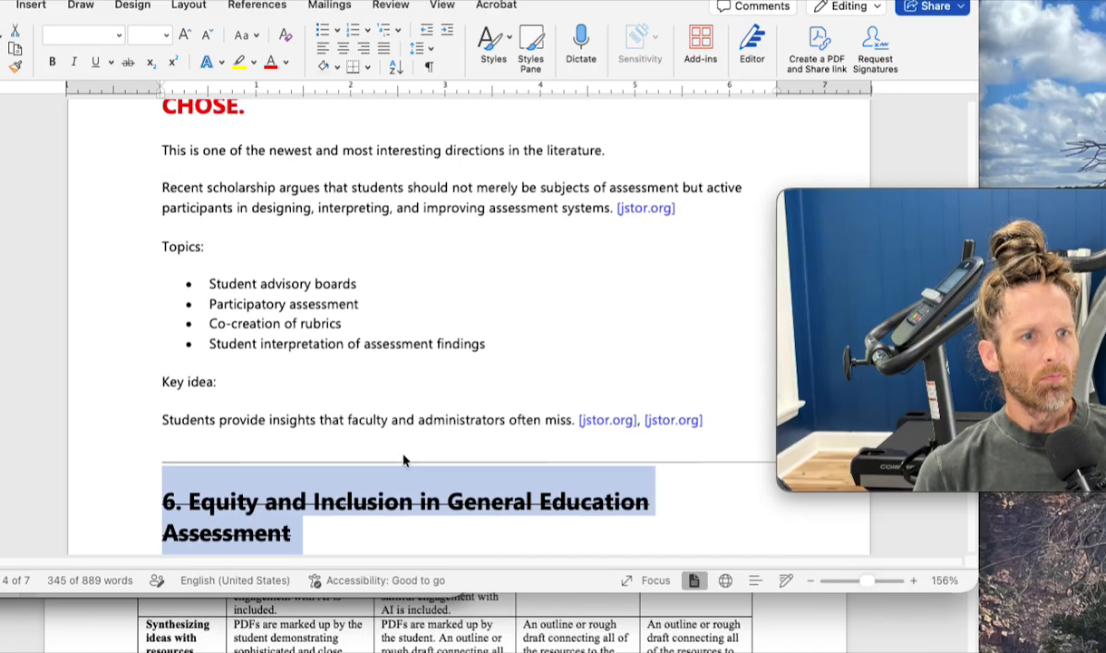
scroll(403, 453, "up", 4)
left_click_drag(361, 418, 105, 517)
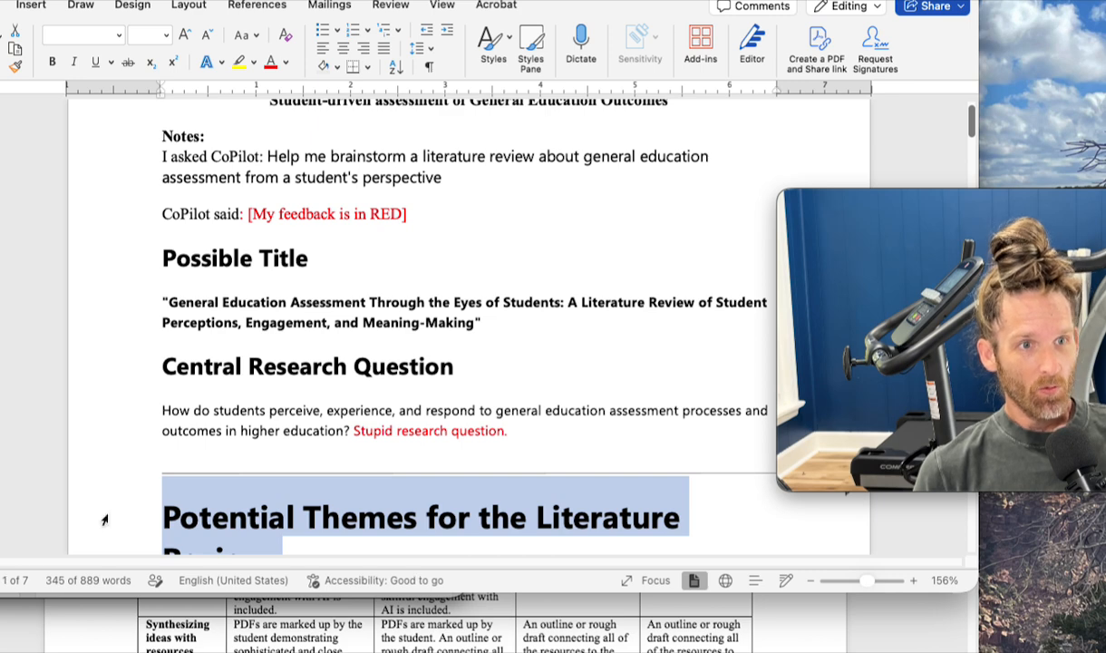
left_click(126, 64)
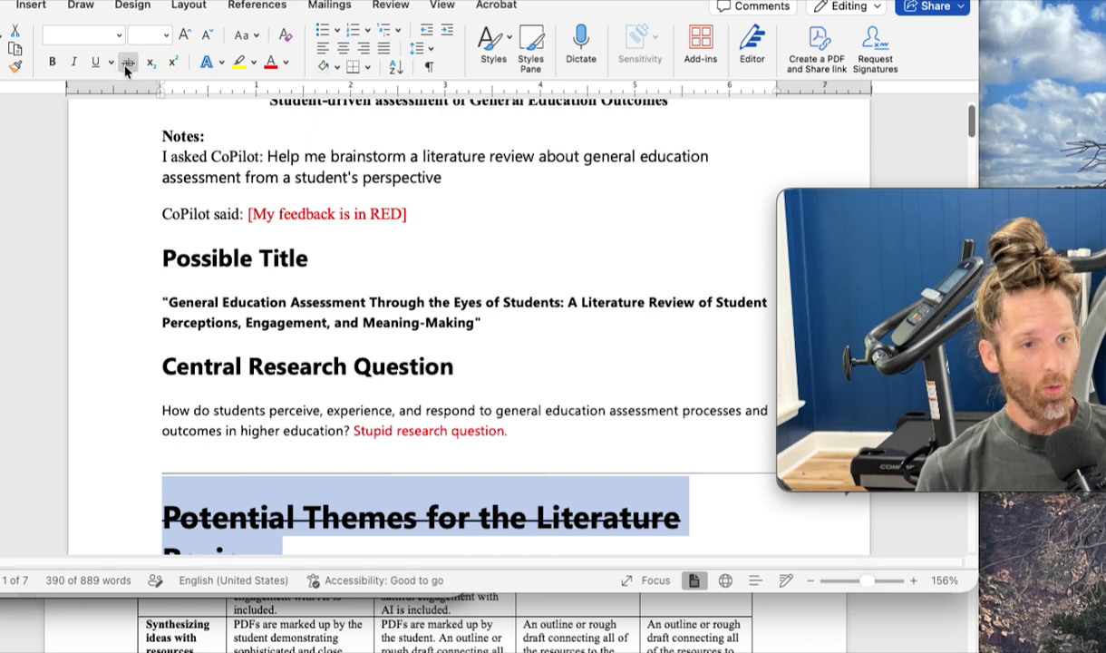
scroll(388, 299, "down", 20)
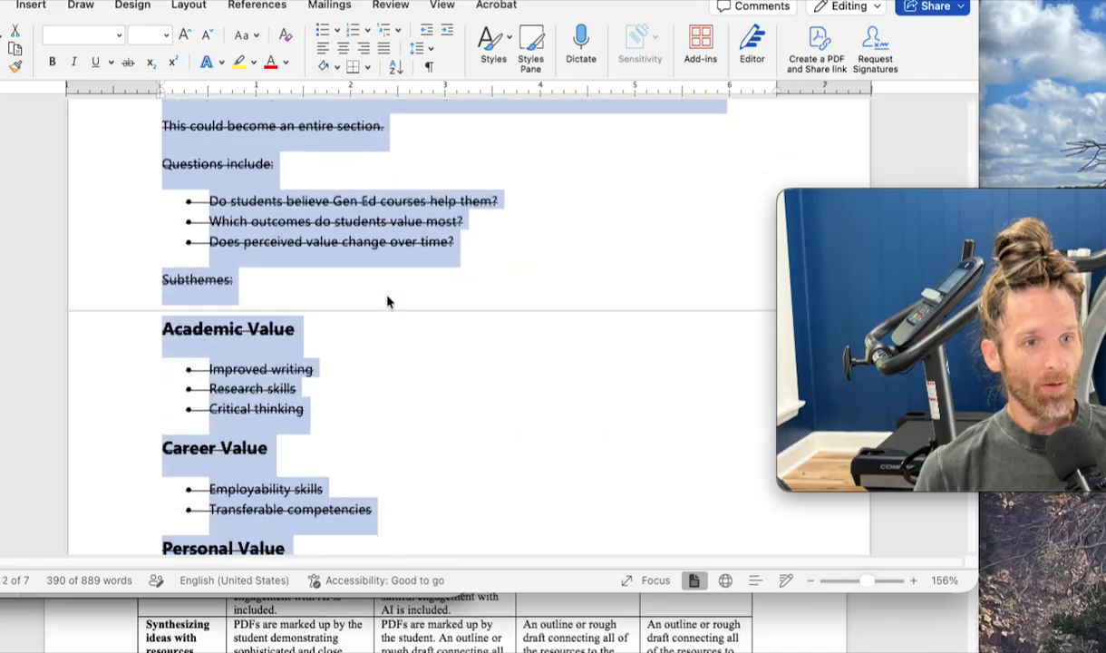
scroll(388, 300, "down", 10)
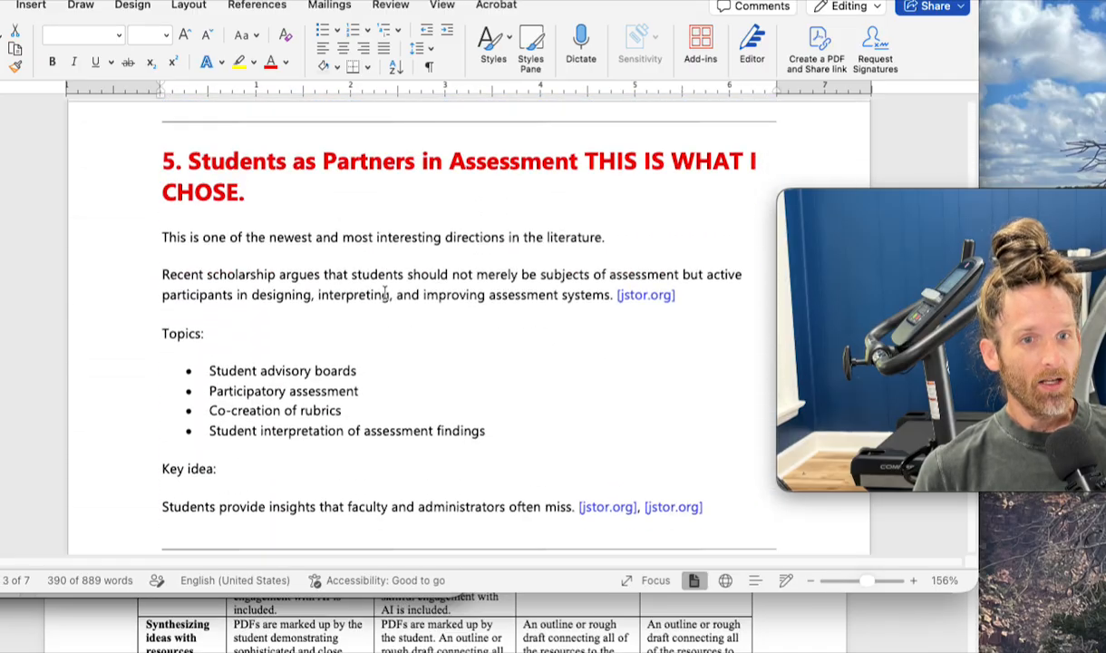
scroll(384, 292, "down", 5)
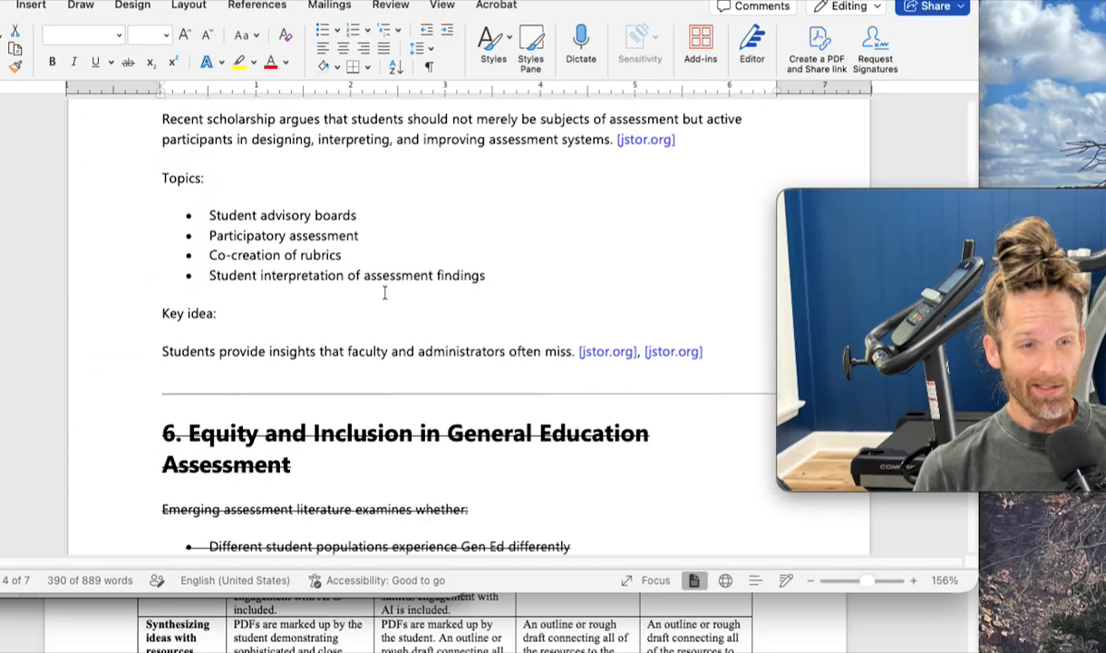
scroll(384, 292, "down", 20)
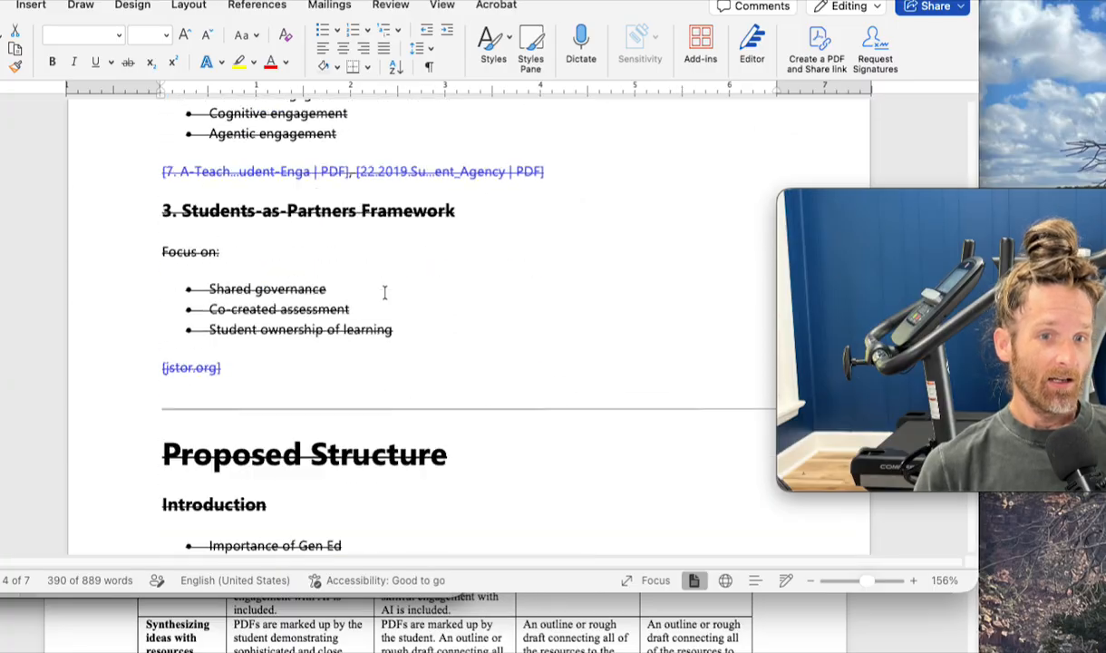
- Switch to Copilot in the browser and locate the opening of its reply to the request for six peer-reviewed resources
scroll(384, 292, "down", 15)
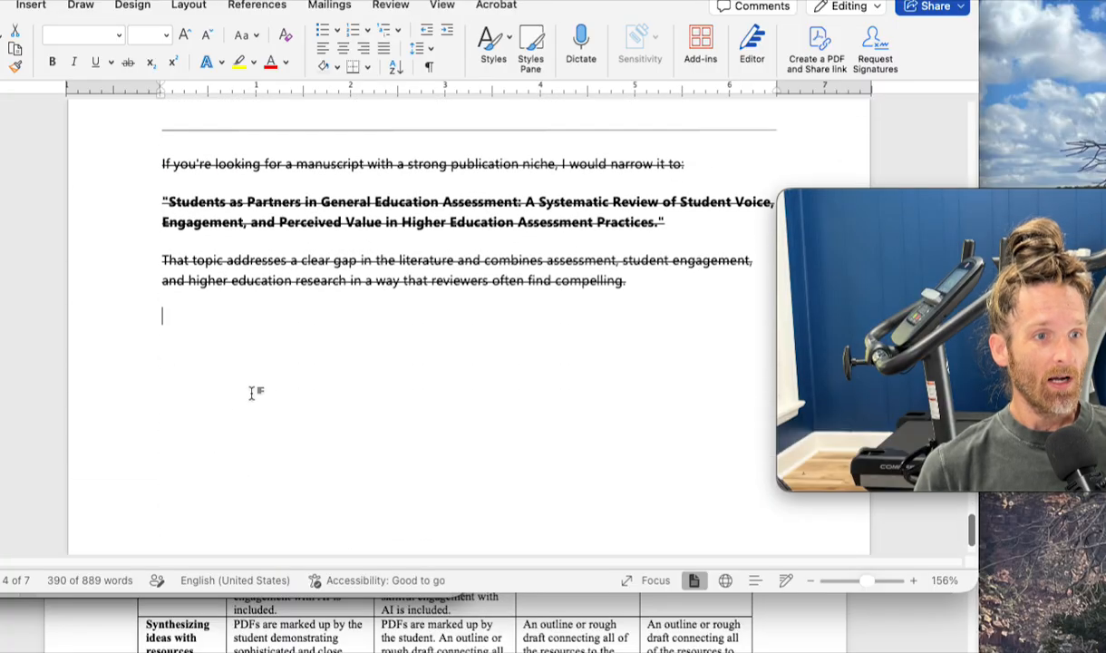
key("super+Tab")
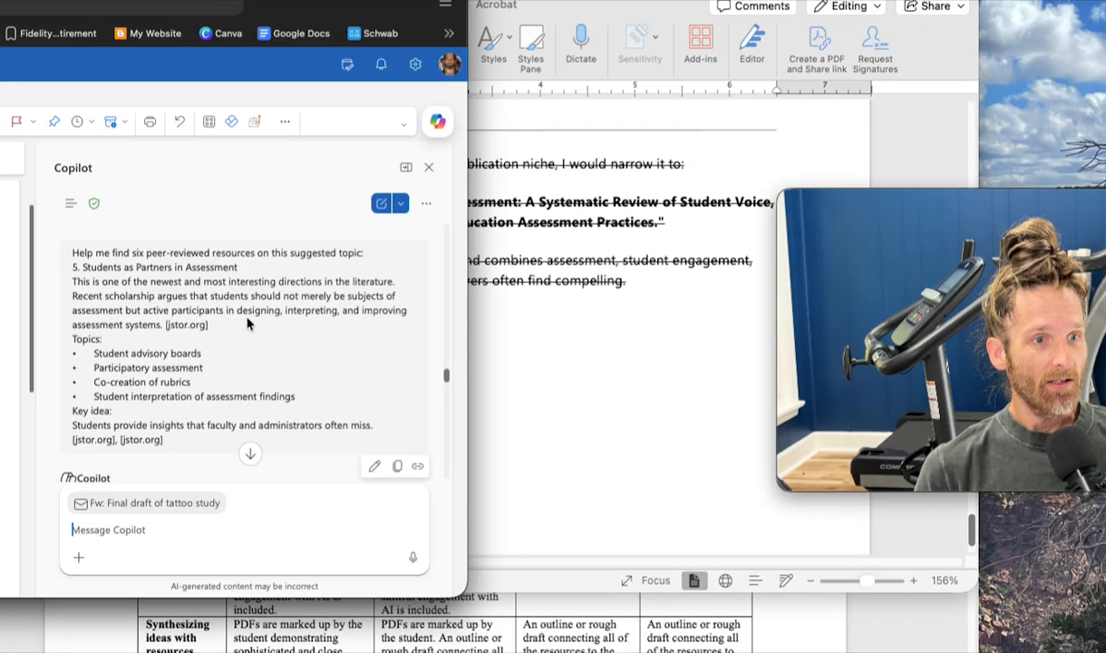
scroll(242, 303, "up", 10)
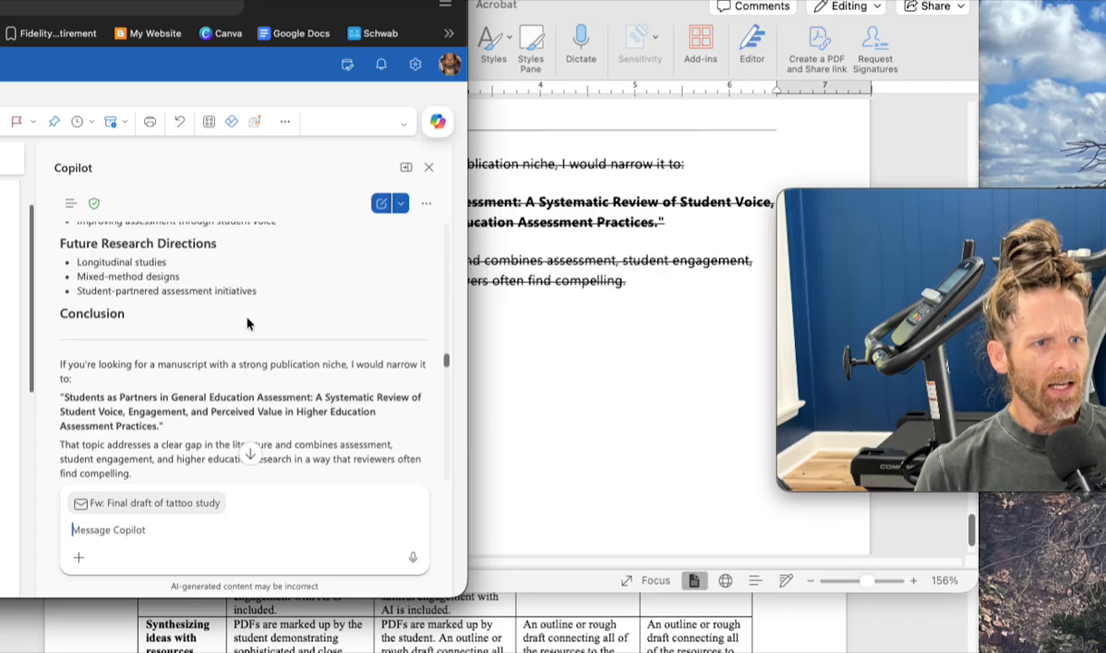
scroll(247, 322, "up", 1)
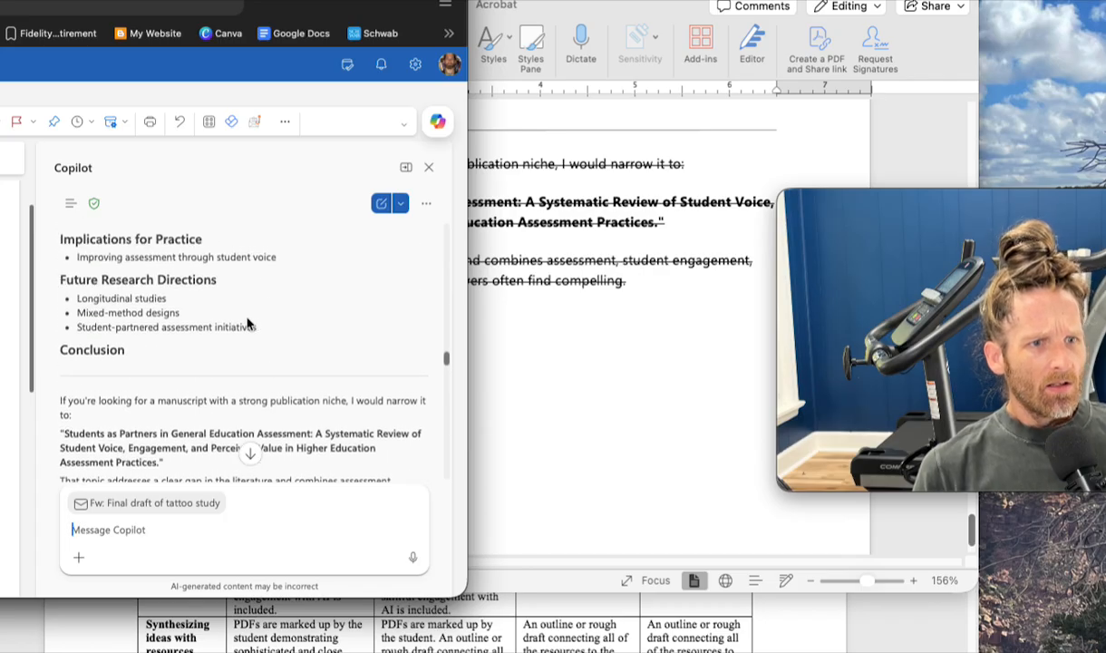
scroll(247, 322, "up", 3)
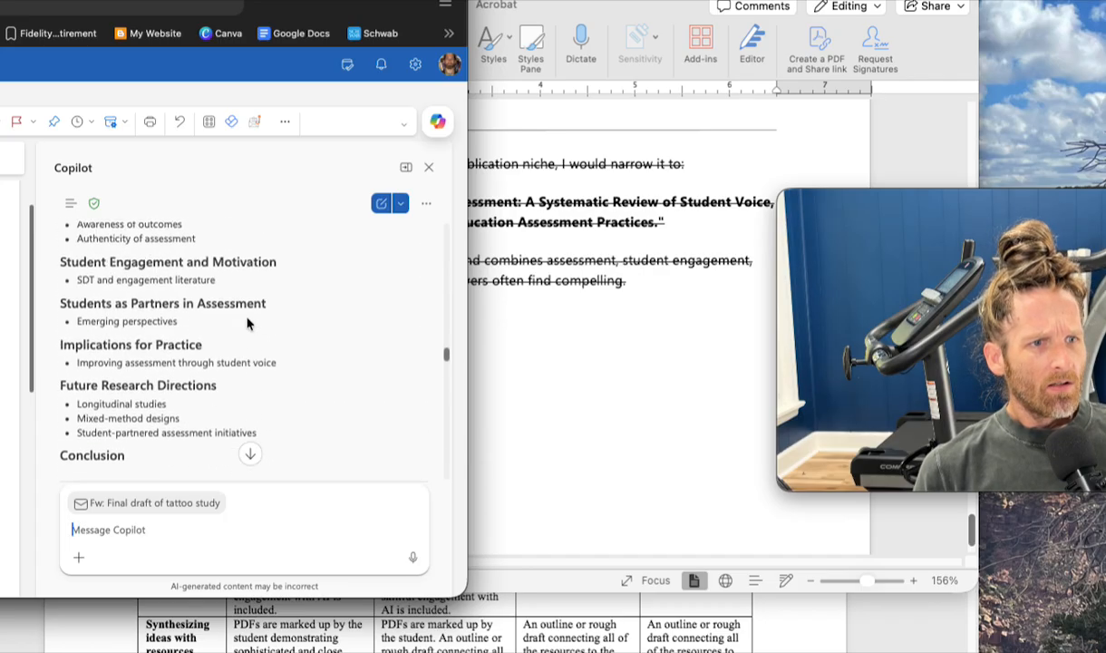
scroll(246, 323, "up", 15)
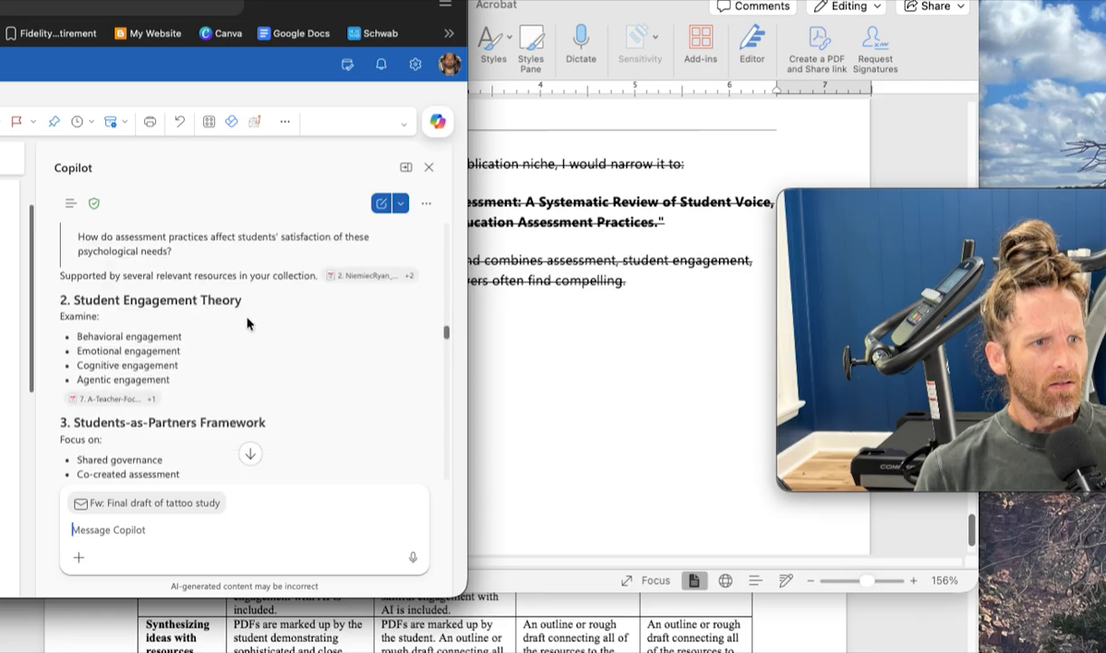
scroll(247, 322, "up", 9)
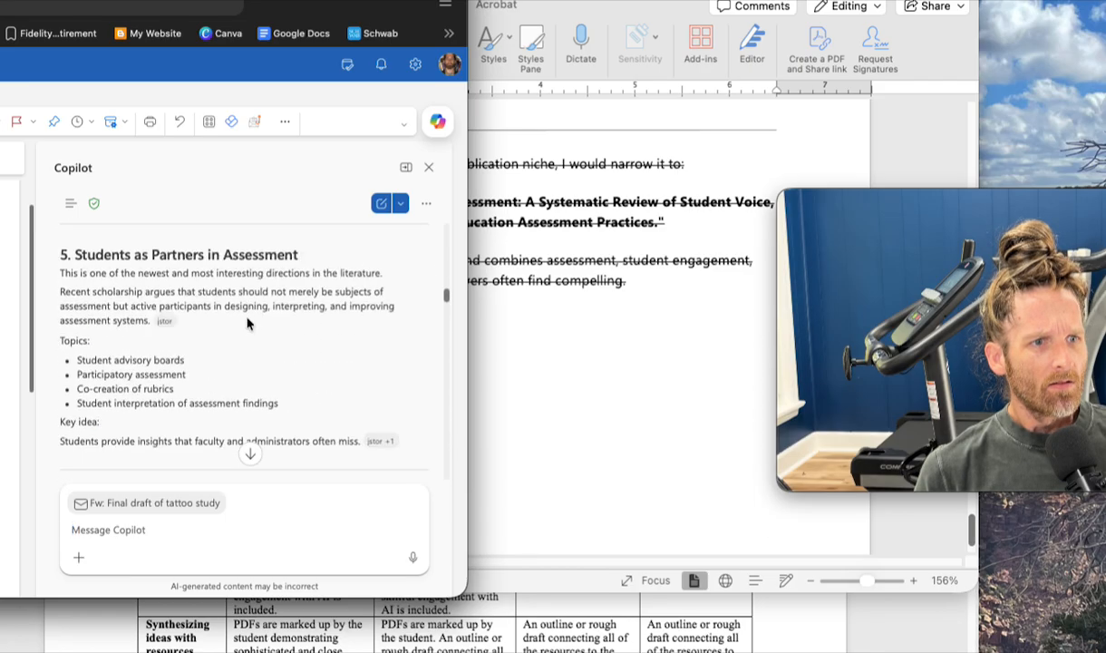
scroll(247, 323, "down", 17)
scroll(247, 322, "down", 5)
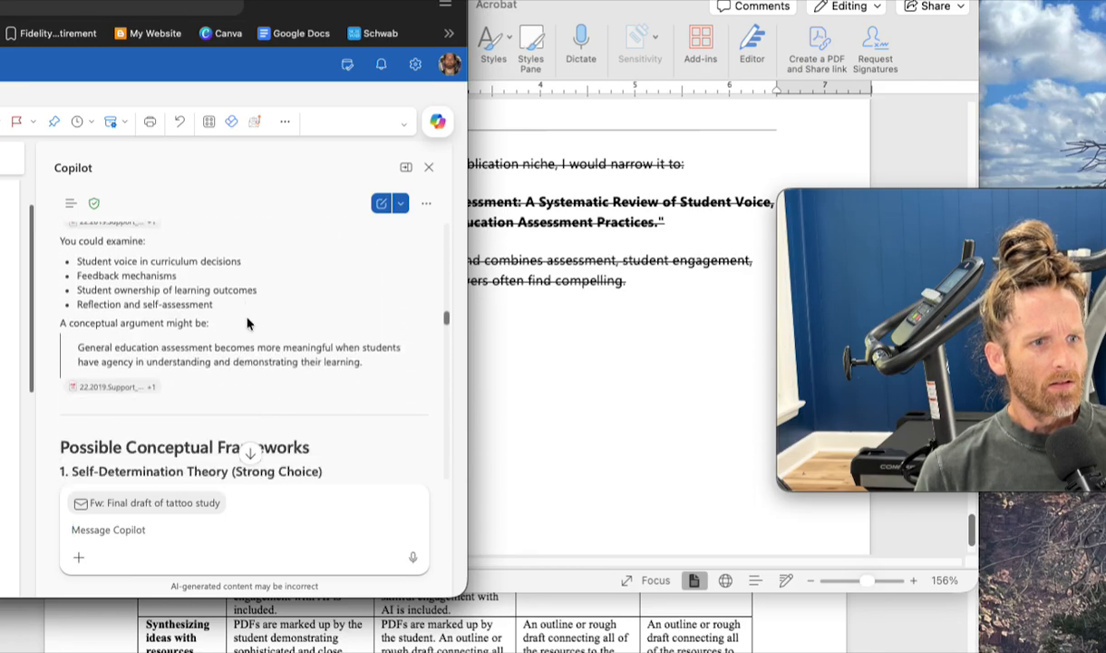
scroll(246, 323, "down", 6)
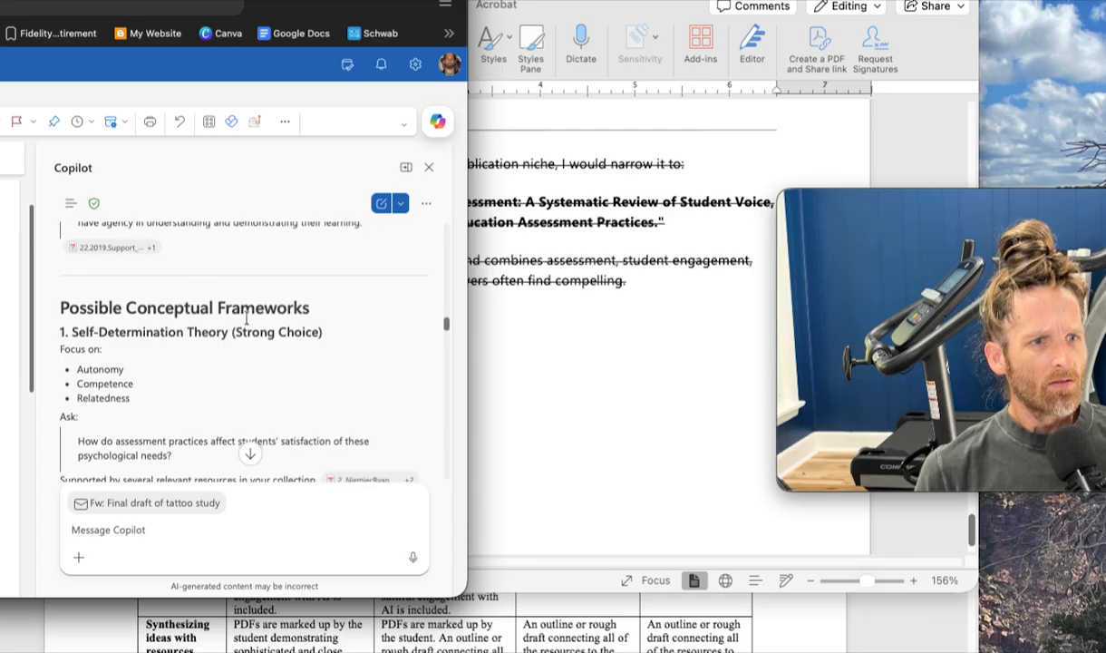
scroll(246, 322, "down", 4)
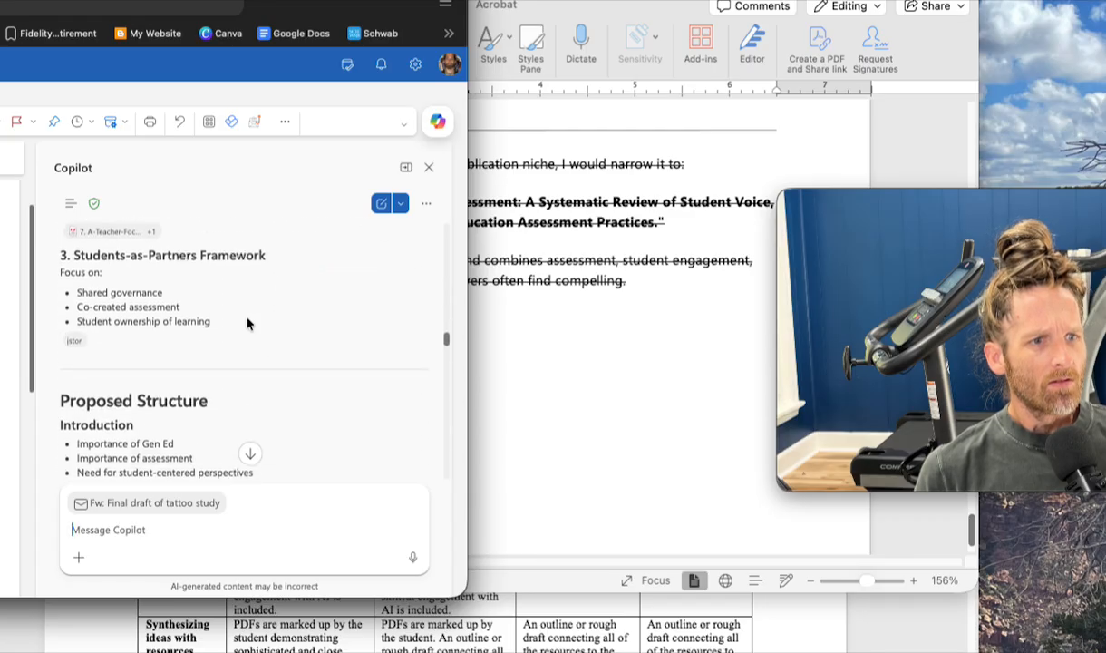
scroll(247, 322, "down", 10)
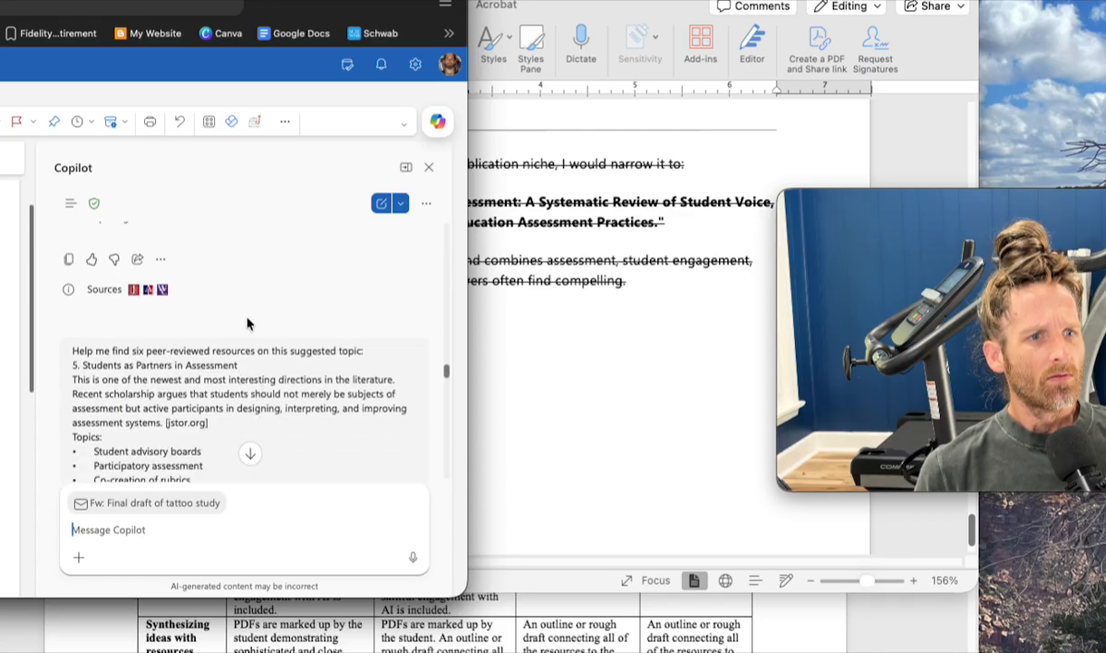
scroll(247, 319, "down", 5)
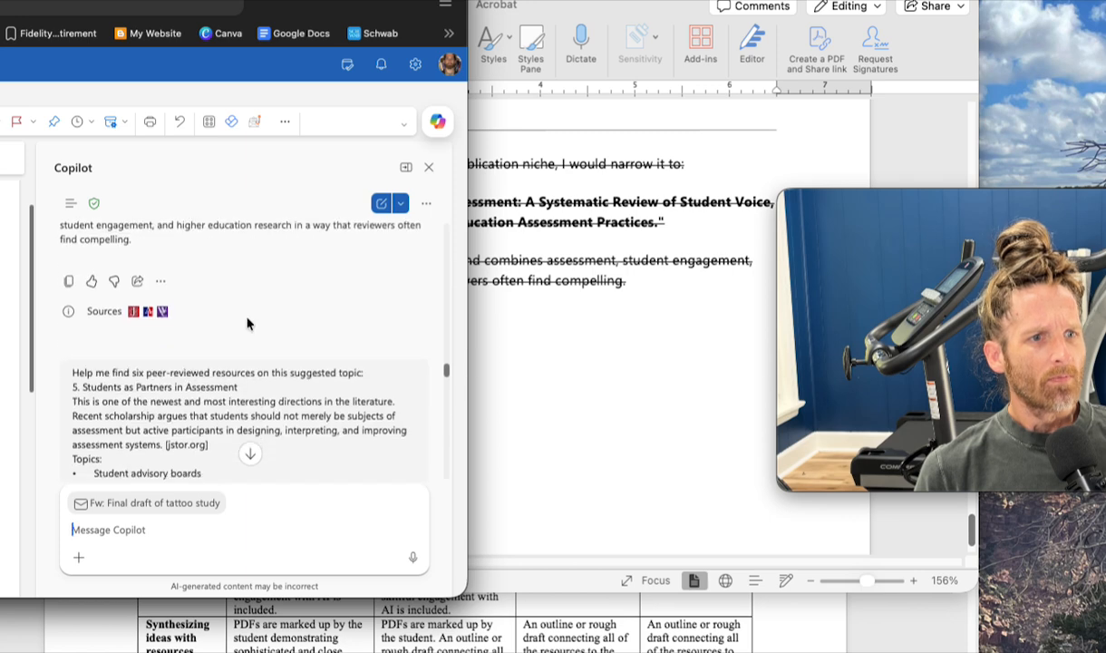
scroll(246, 322, "down", 5)
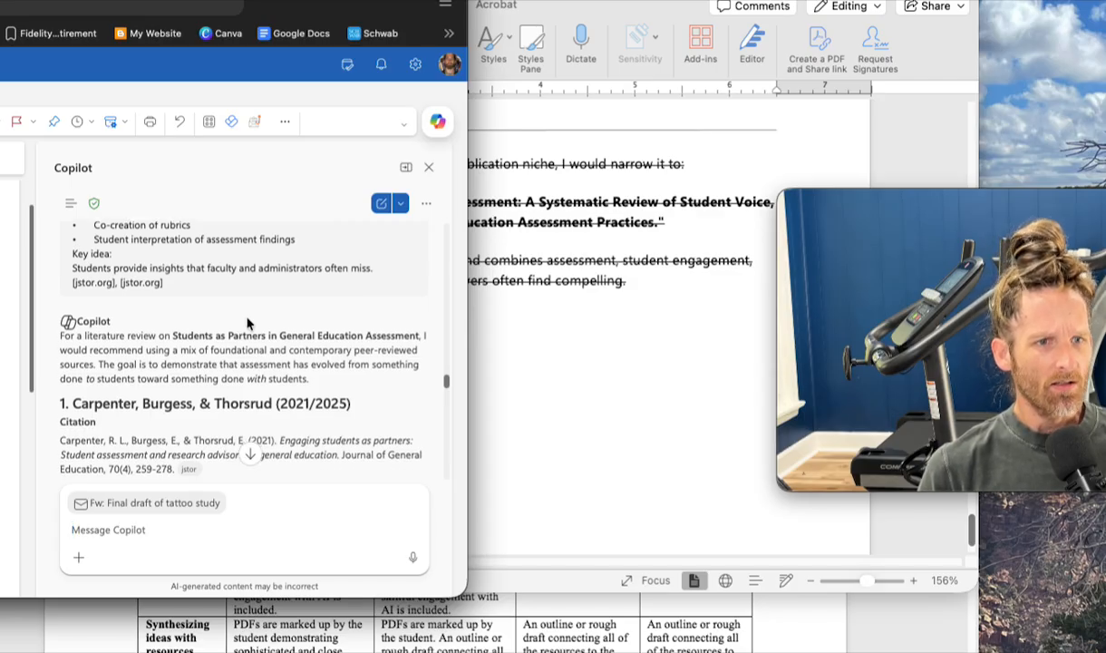
scroll(247, 322, "down", 1)
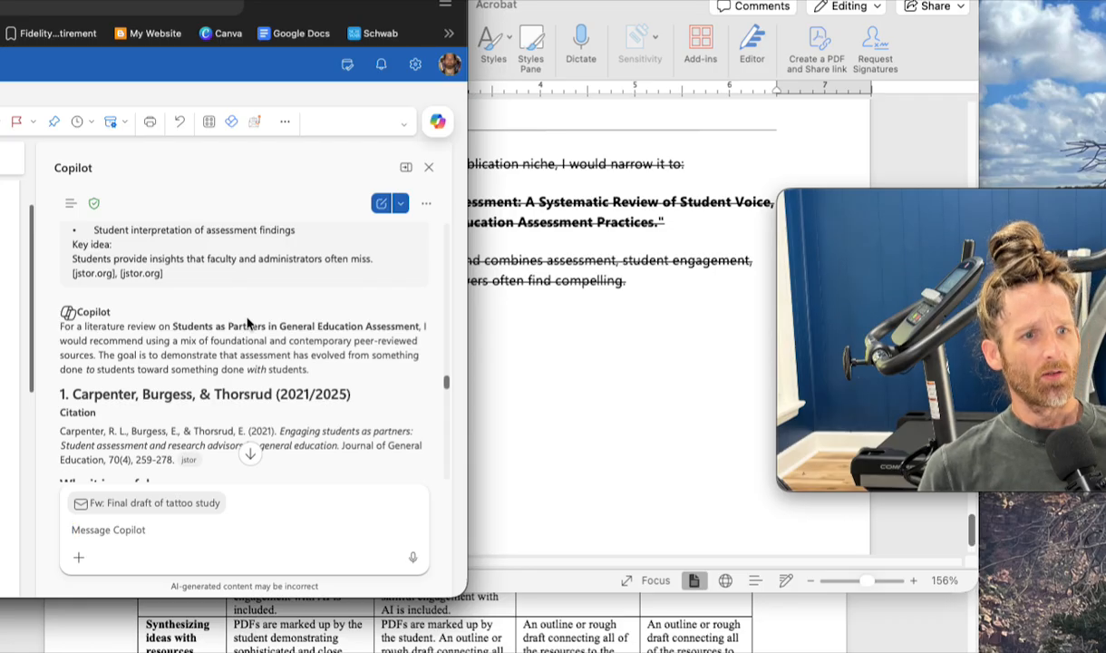
- Return to the Word document and add the bold label "Copilot gave me the following suggestion:" below the crossed-out text
left_click(556, 350)
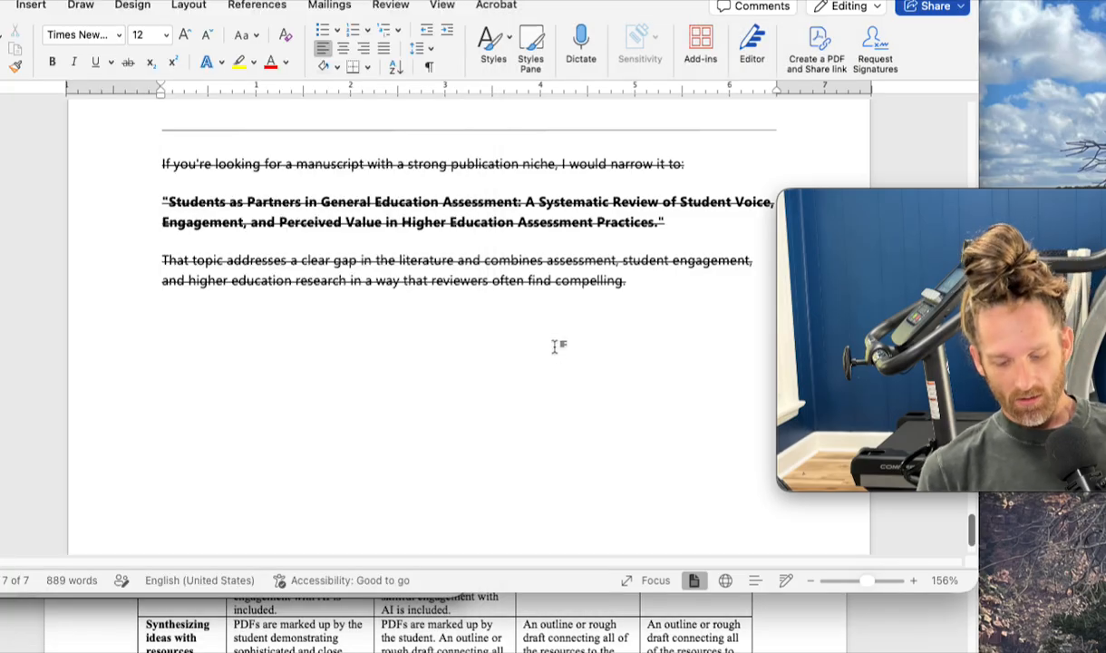
type("Copilot gave me the")
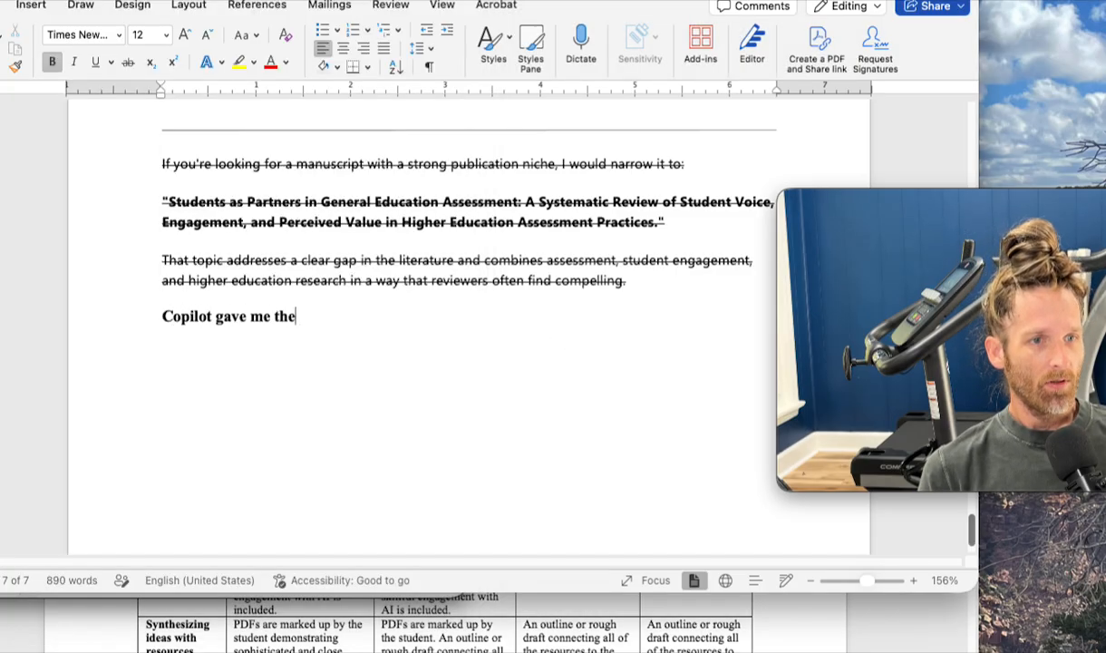
type(" following suggestion:")
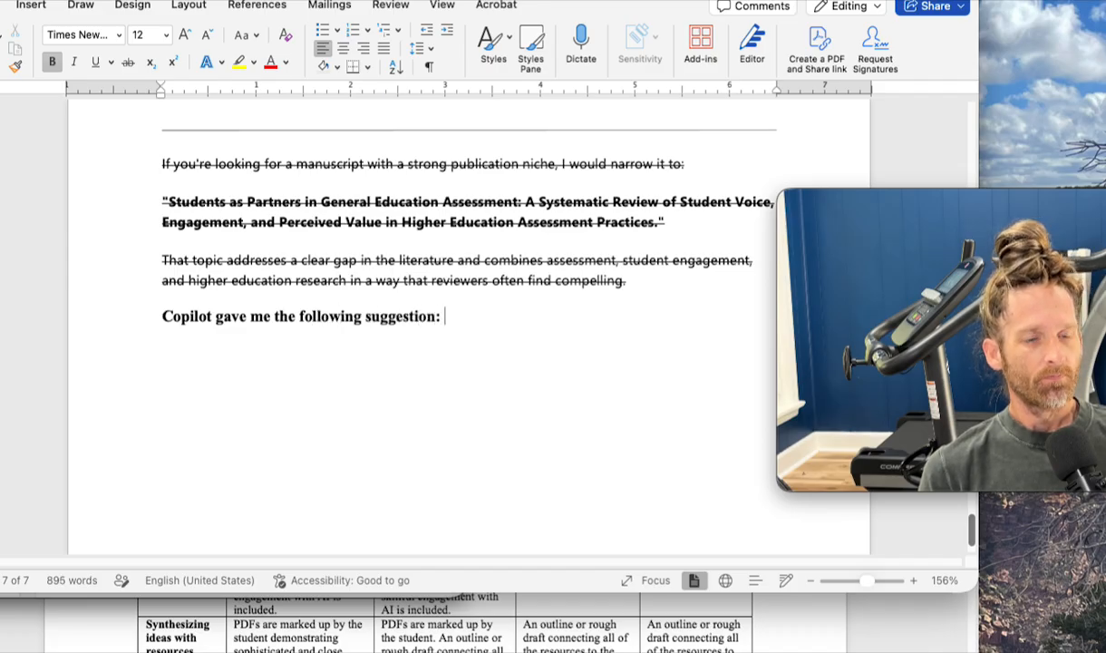
- Continue in non-bold text with "design your lit review around how gen ed assessment has changed from something done TO students to something done WITH students"
key("super+b")
type("design your lit review around how gen ed")
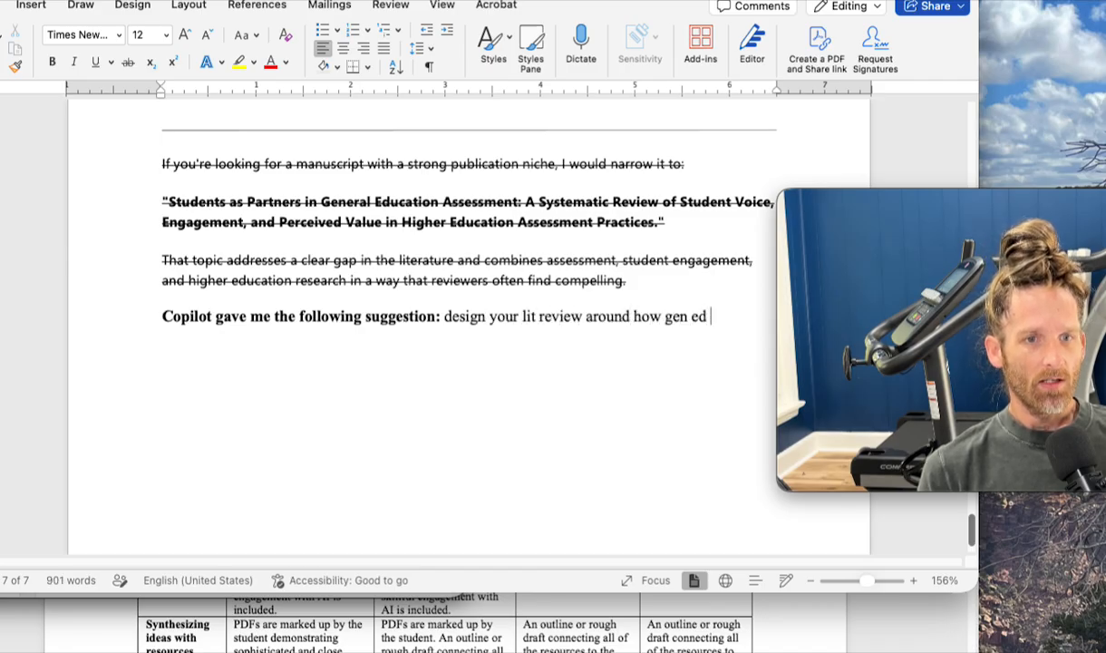
type(" assessment has ch")
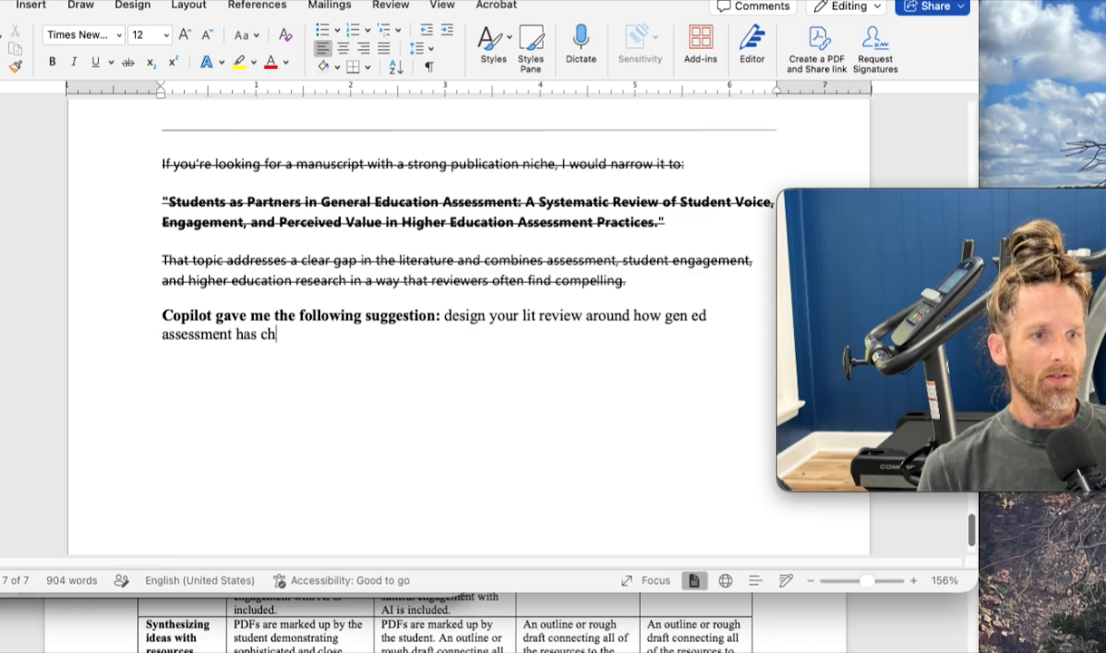
type("anged from something don")
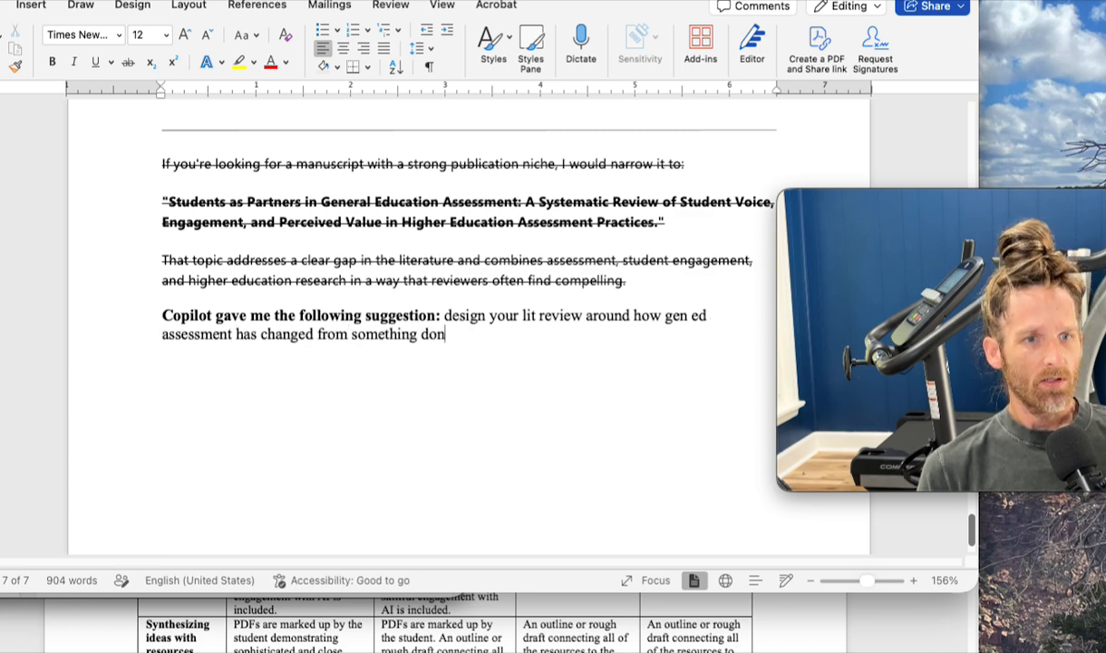
type("e TO students ")
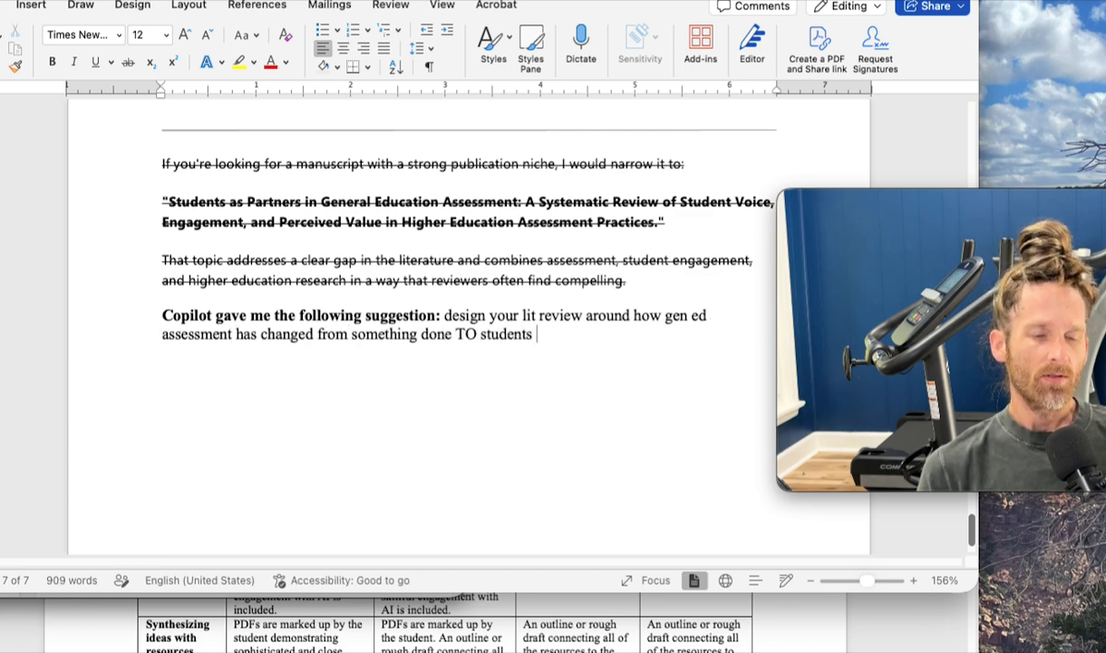
type("to something done ")
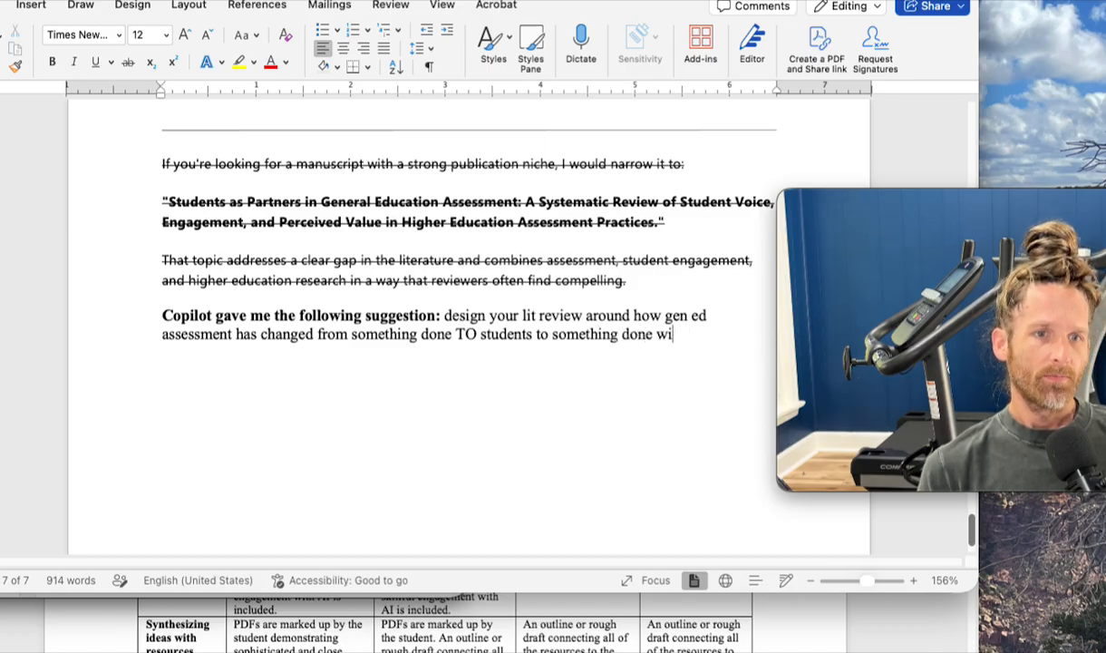
type("WITH students")
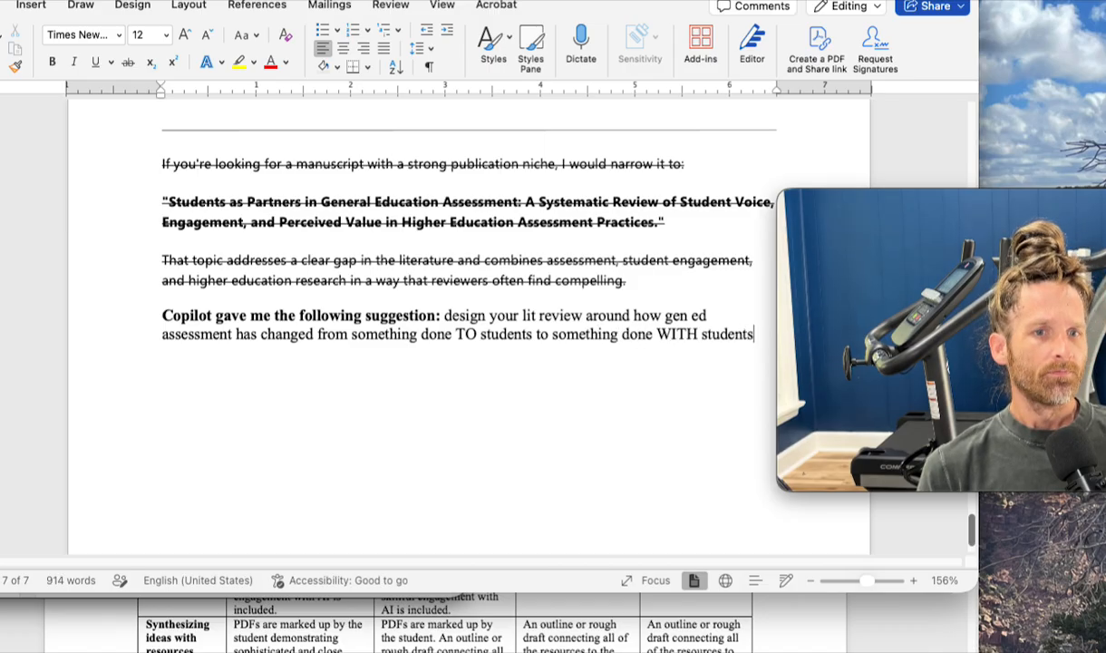
type(", an")
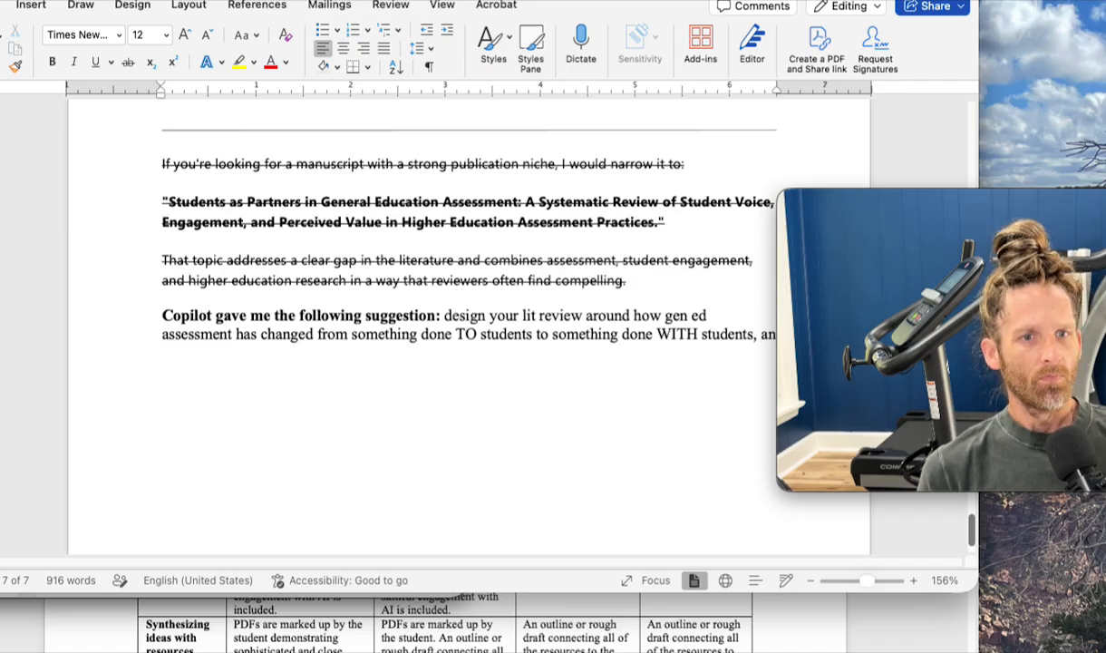
type("d to choose")
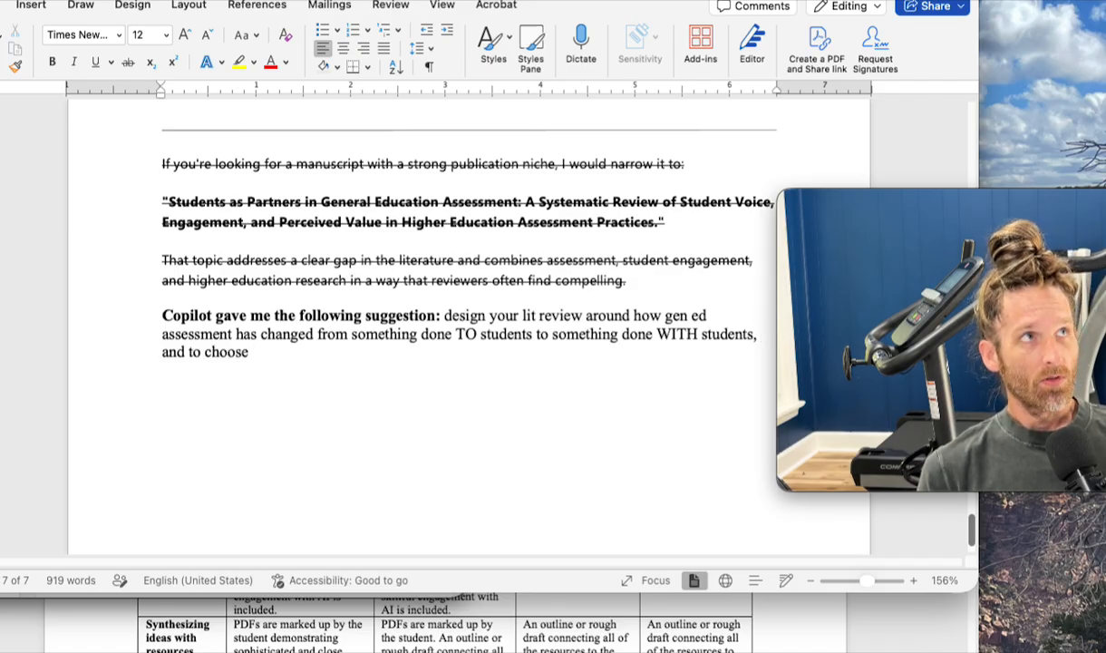
- Complete the suggestion sentence with ", and to choose resources that reflect these changes."
type("resour")
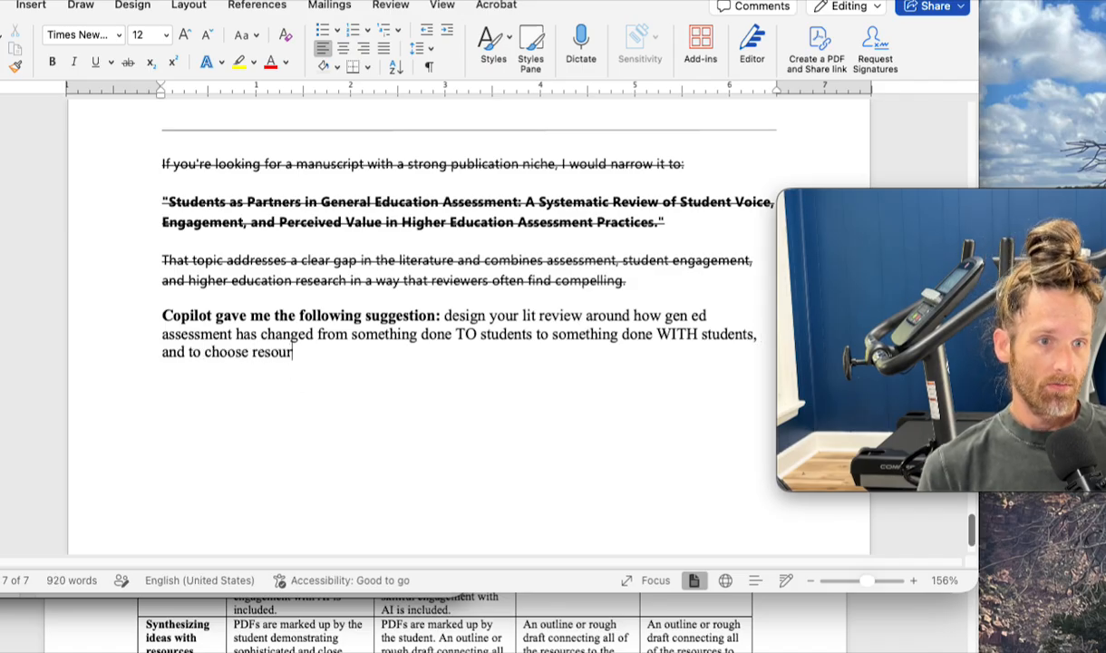
type("ces that reflect th")
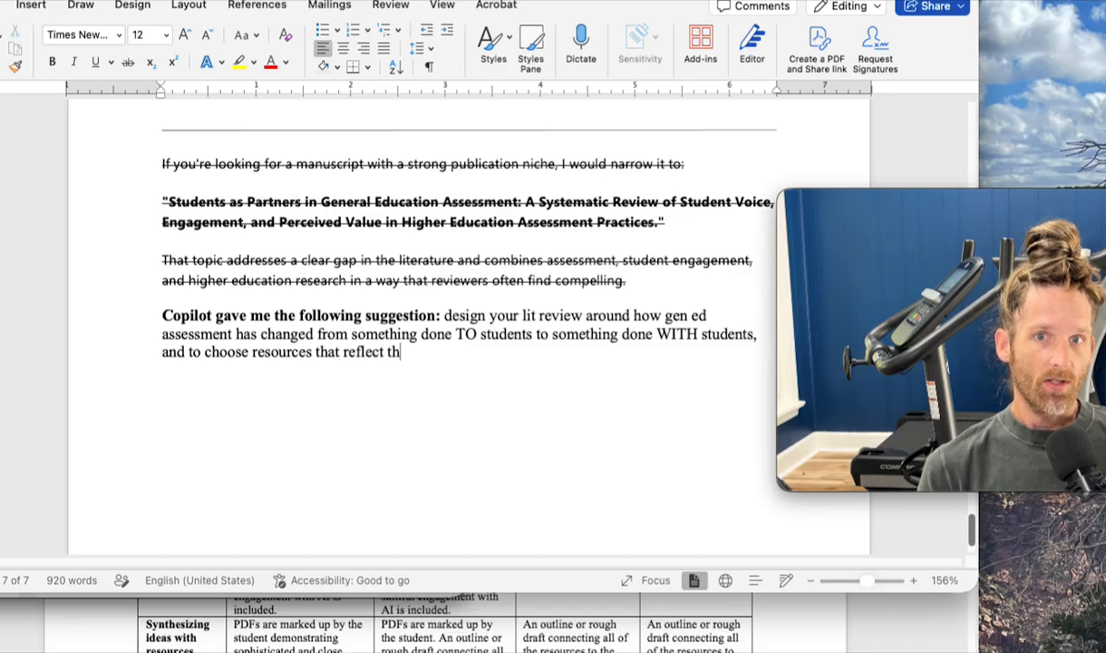
type("ese changes.")
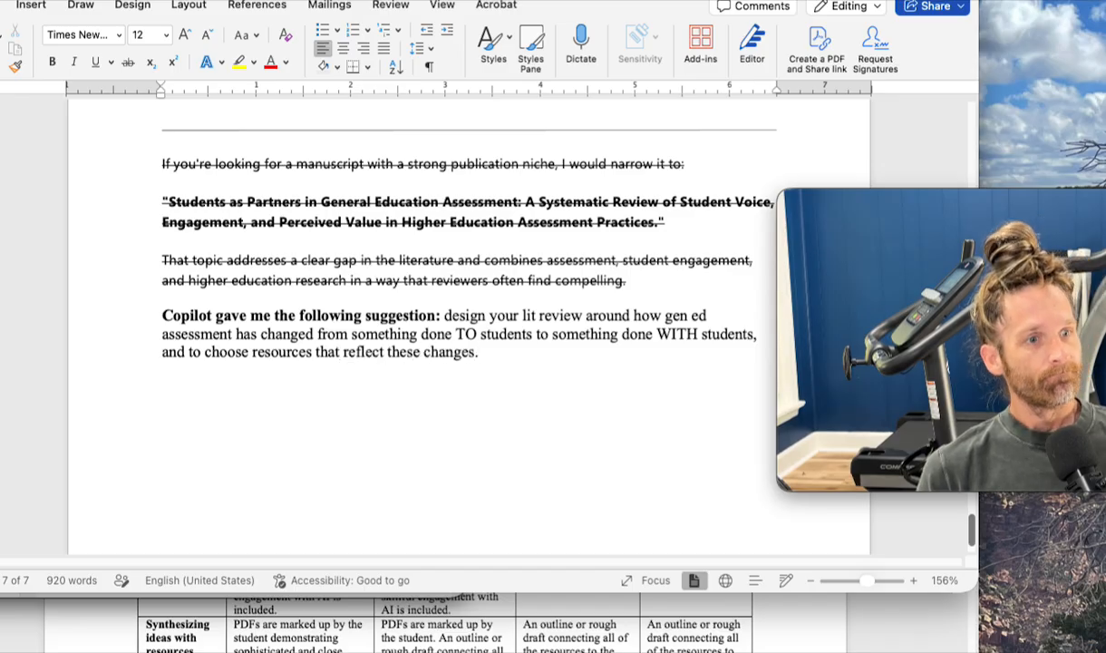
- Switch to Copilot in the browser and examine the first recommended resource, selecting its full citation and reading why it is useful and relevant
key("ctrl+Up")
left_click(711, 248)
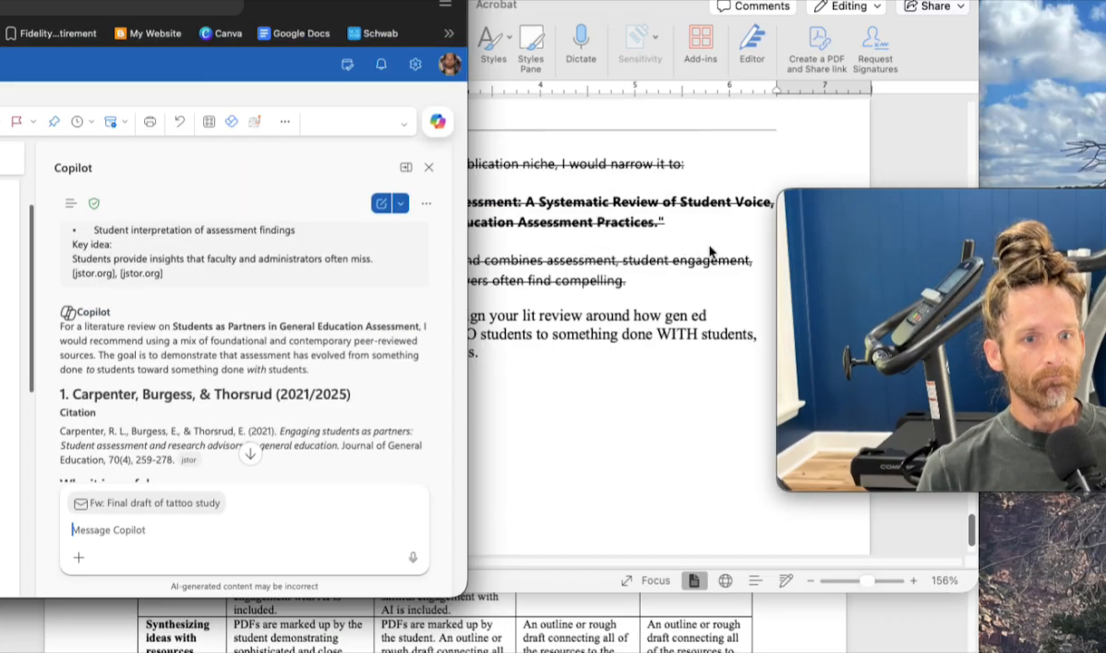
scroll(287, 426, "down", 3)
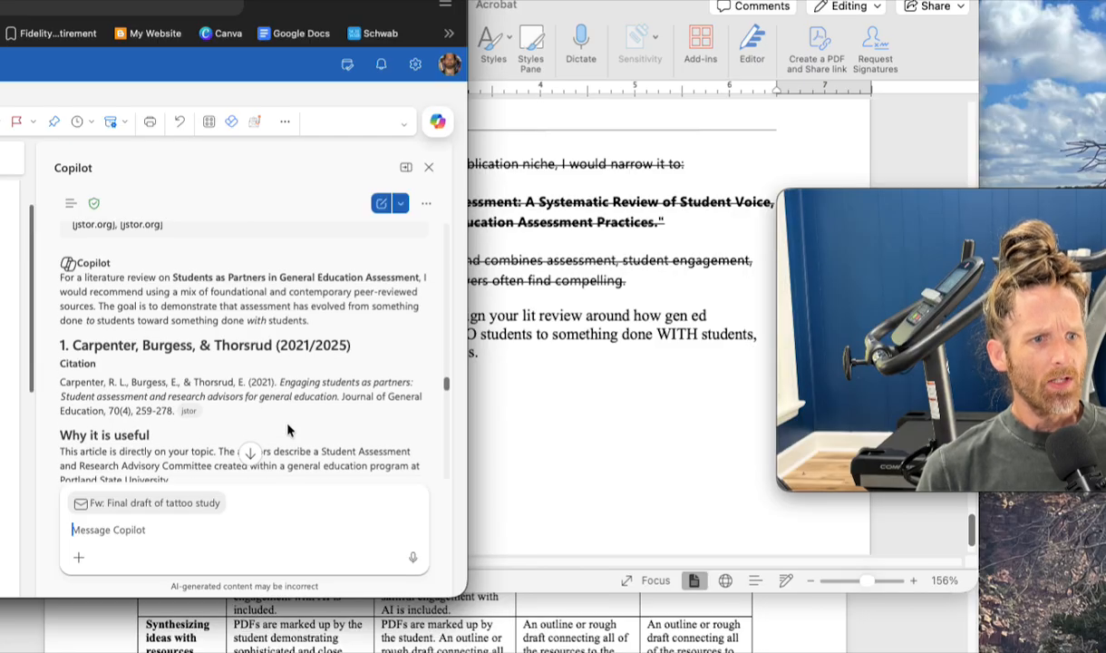
scroll(289, 428, "down", 6)
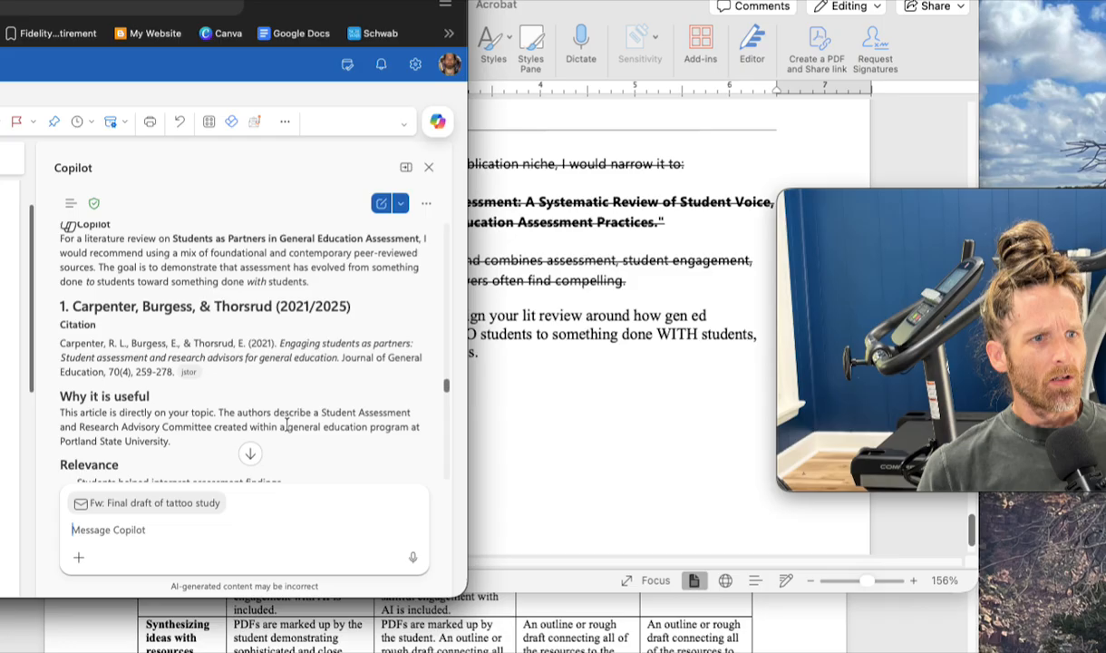
scroll(287, 426, "up", 5)
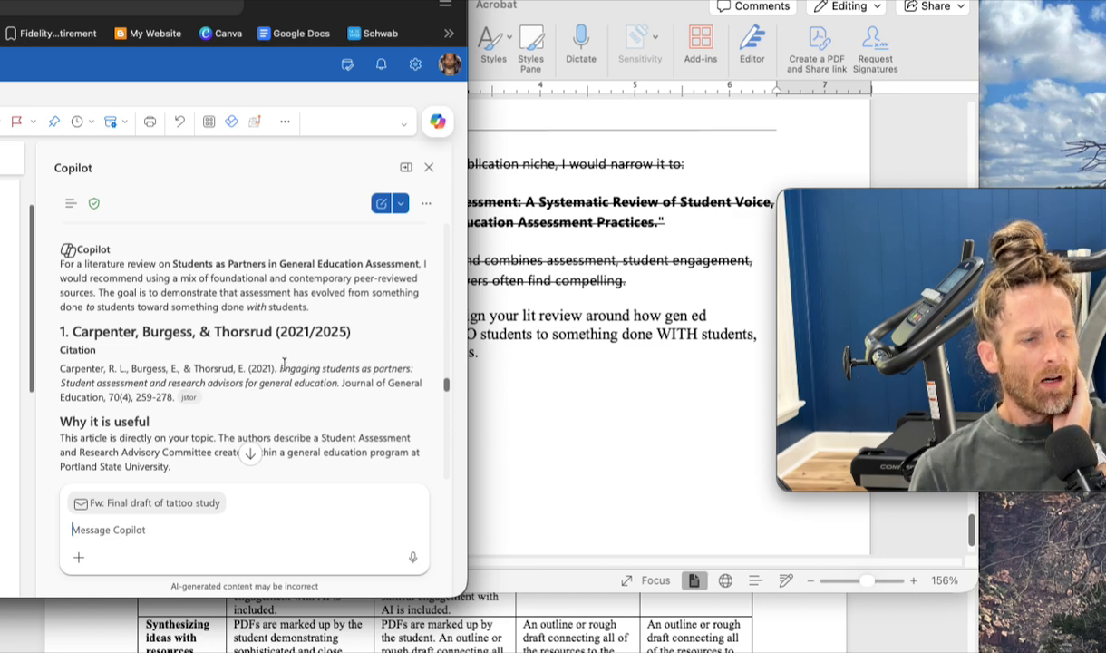
triple_click(281, 382)
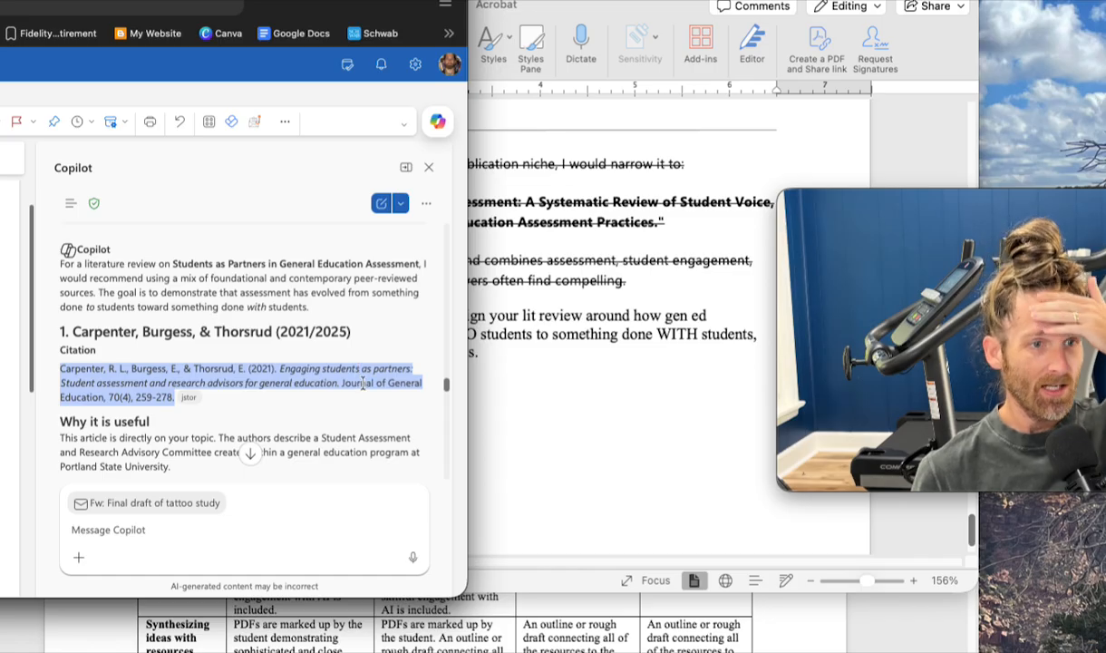
scroll(195, 387, "down", 1)
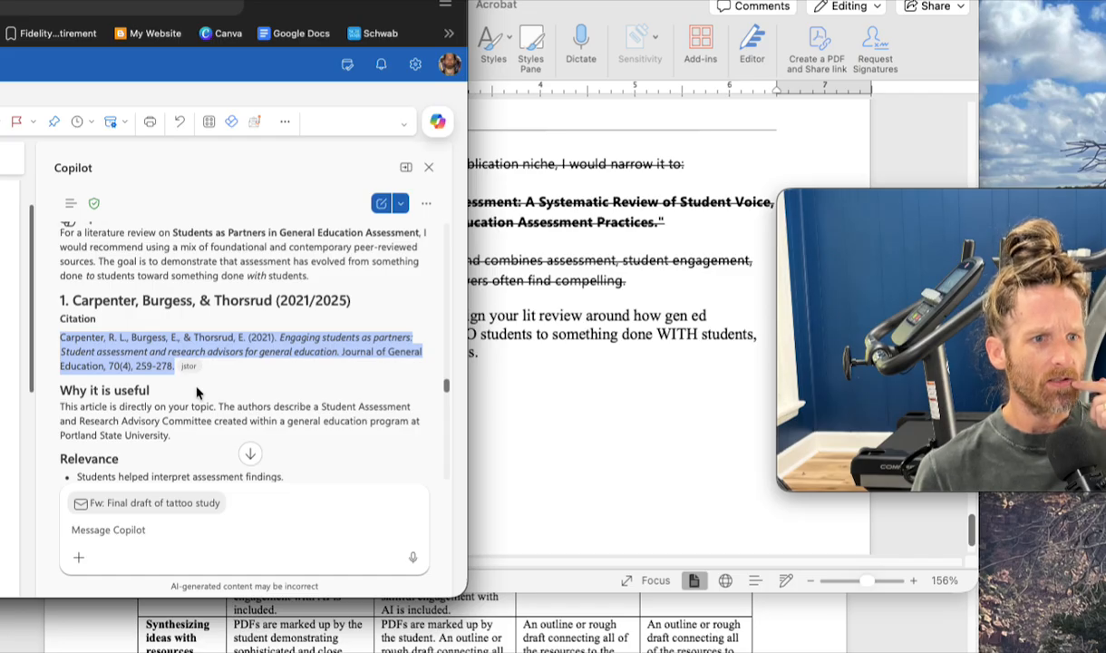
scroll(197, 390, "down", 1)
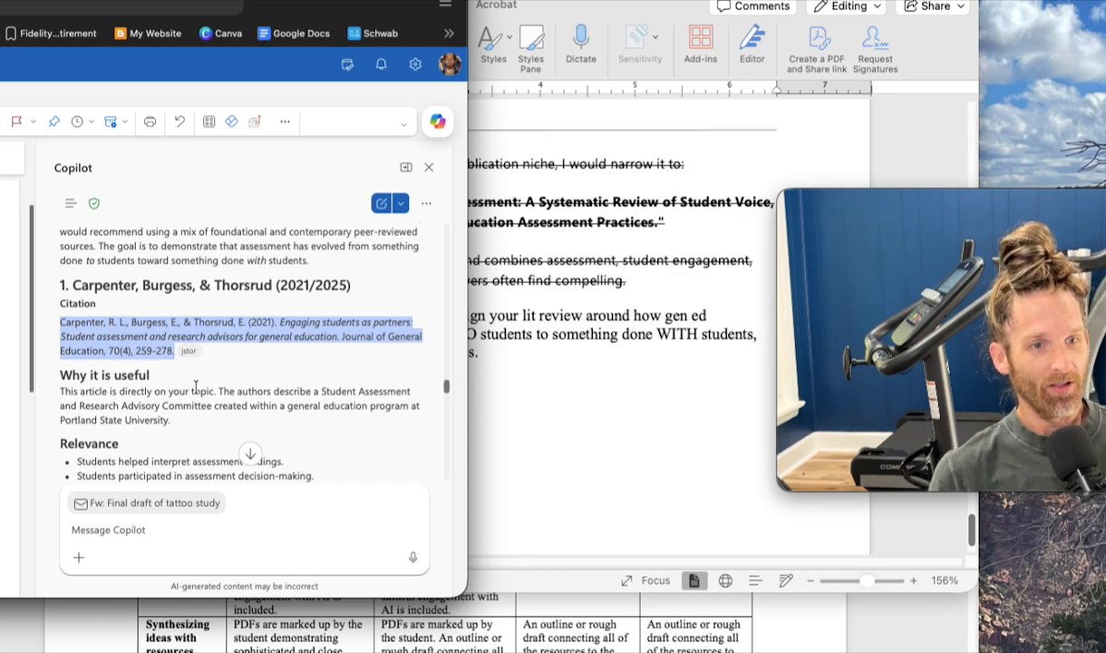
- Review the relevance and possible use of Copilot's first resource, the 1992 second resource, and the suggested literature review organization
scroll(195, 388, "down", 3)
scroll(195, 387, "down", 1)
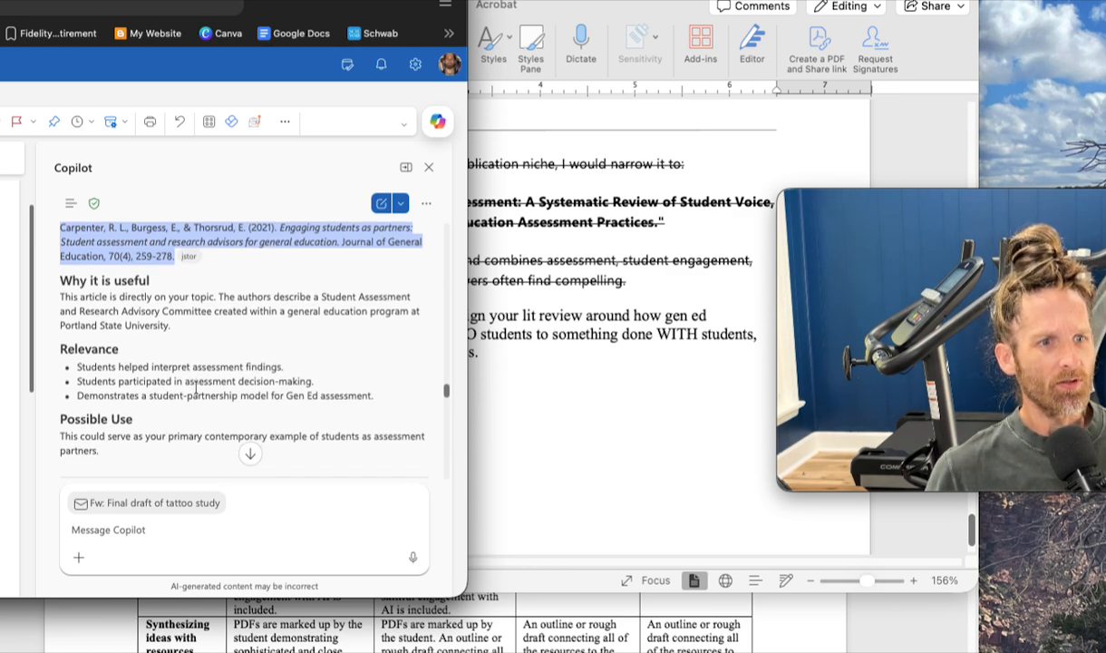
scroll(195, 388, "down", 4)
scroll(197, 390, "up", 6)
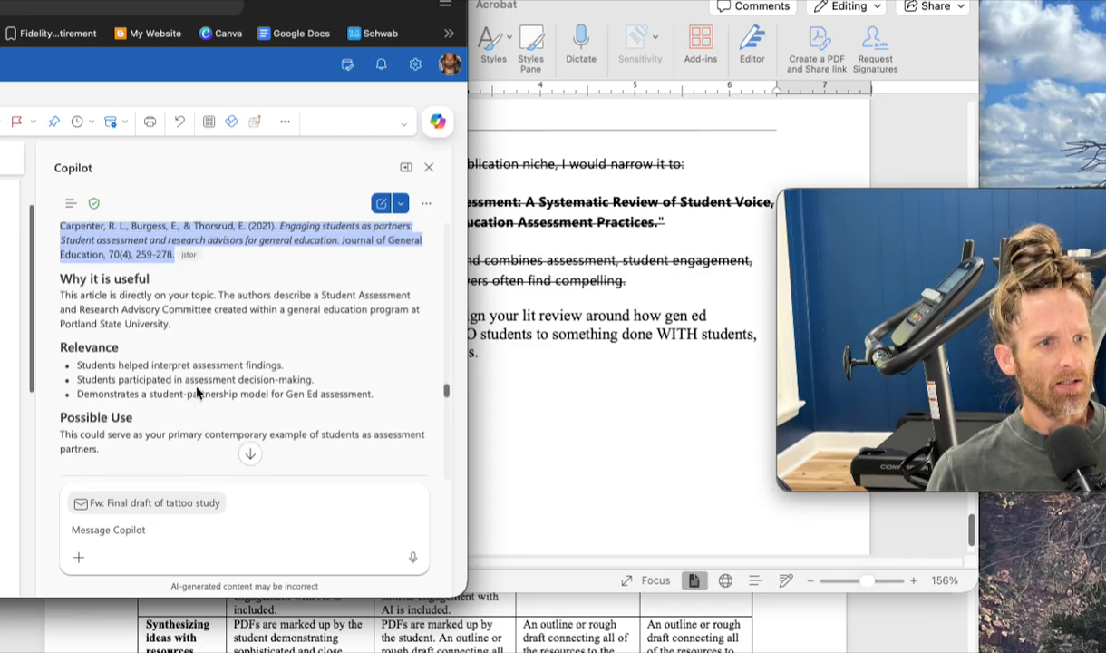
left_click(204, 355)
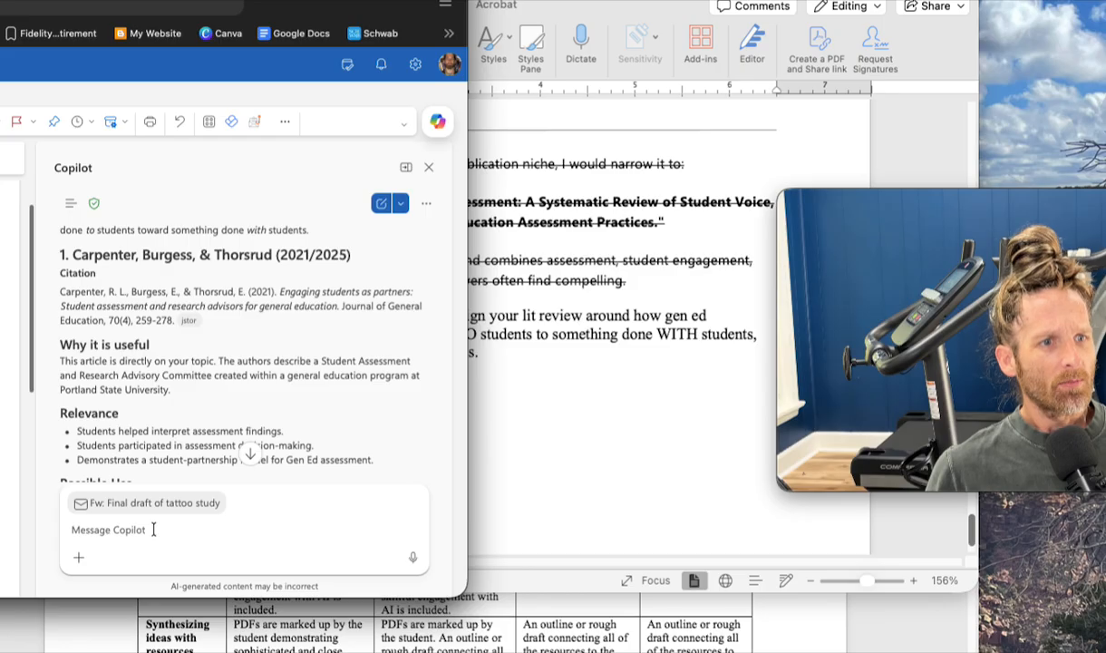
scroll(167, 390, "down", 5)
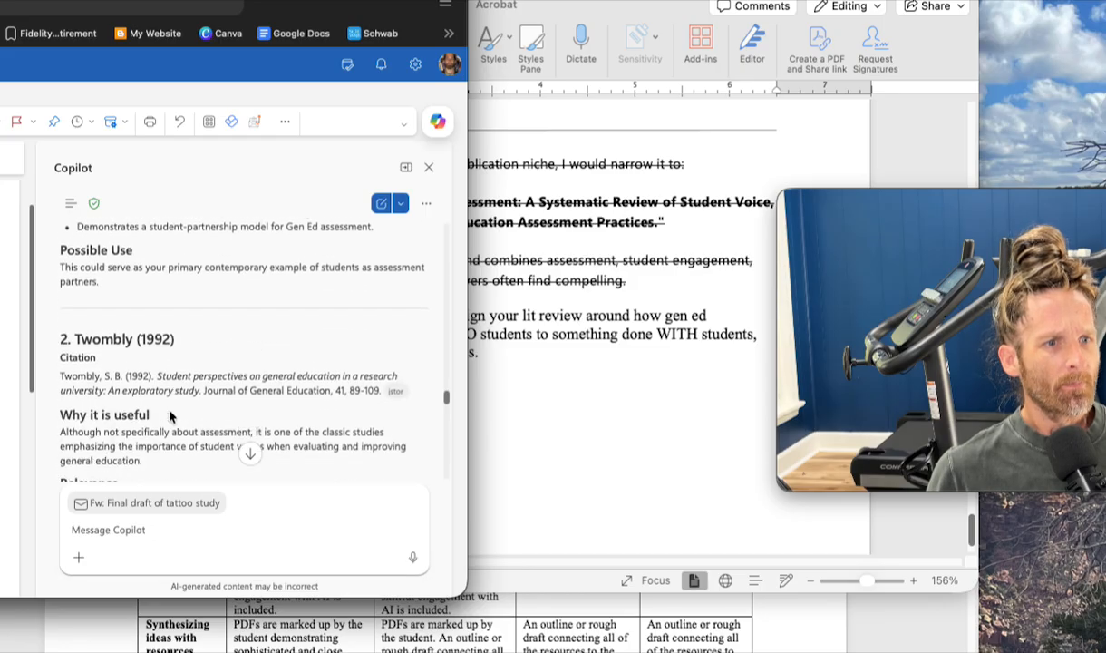
scroll(168, 415, "down", 1)
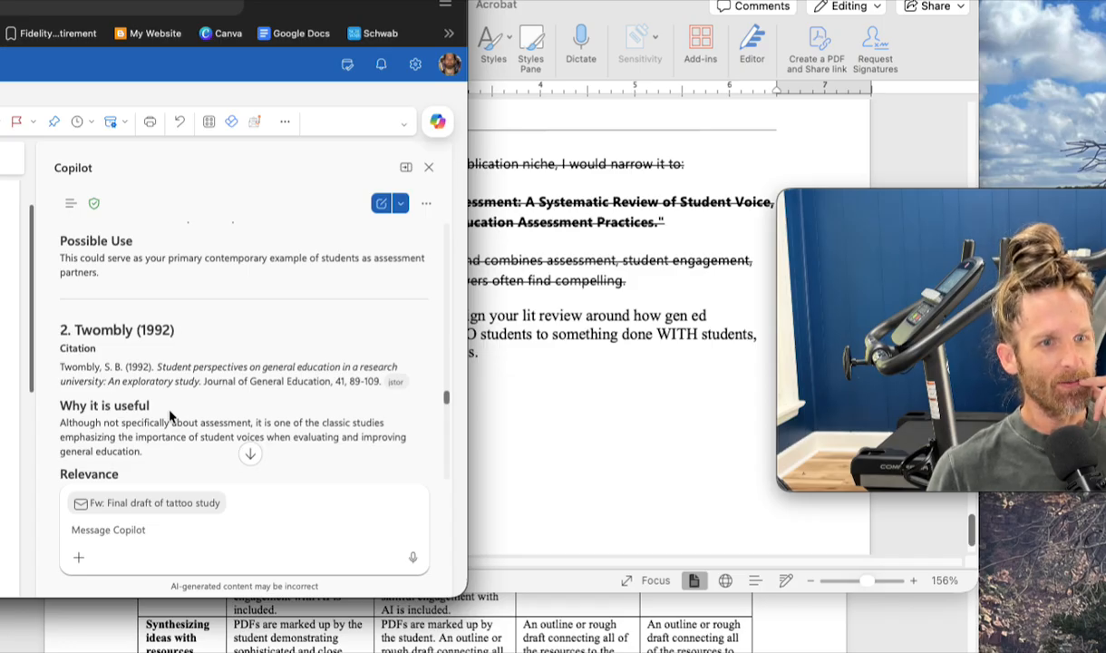
scroll(170, 416, "down", 1)
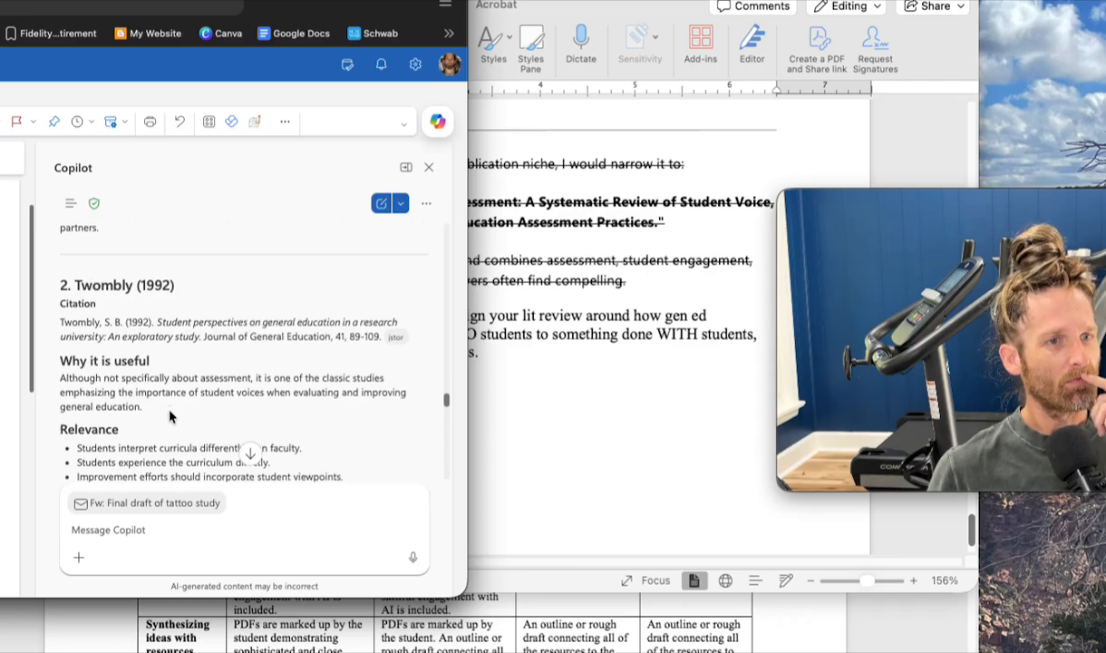
scroll(169, 417, "down", 1)
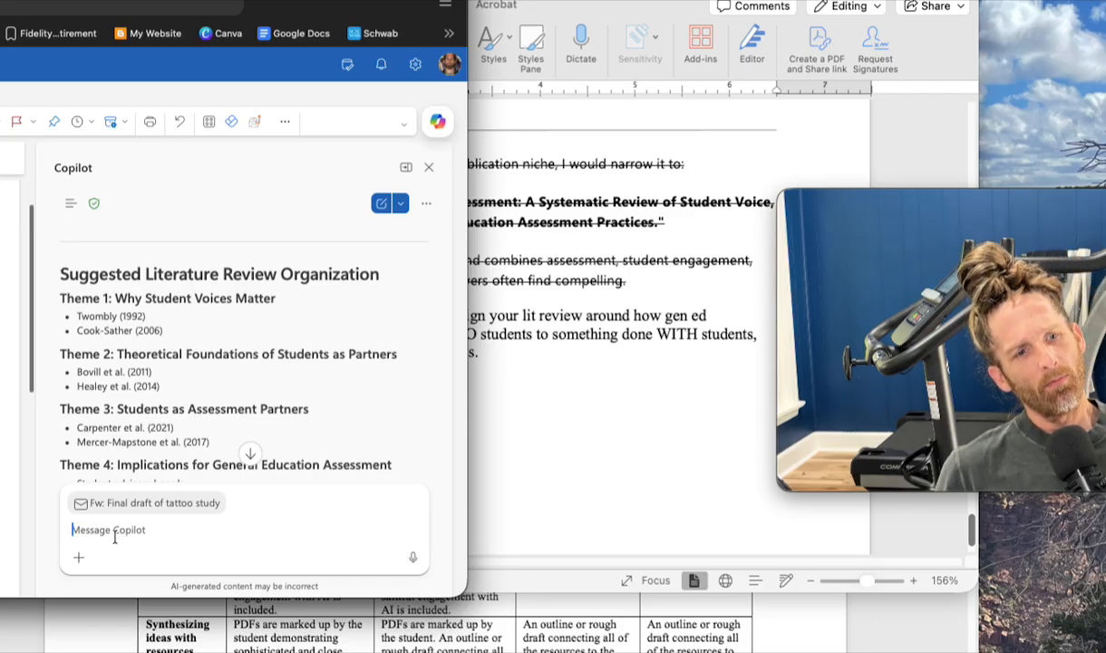
- Ask Copilot "Can you provide me PDFs of these suggestions?"
type("Can you provide me ")
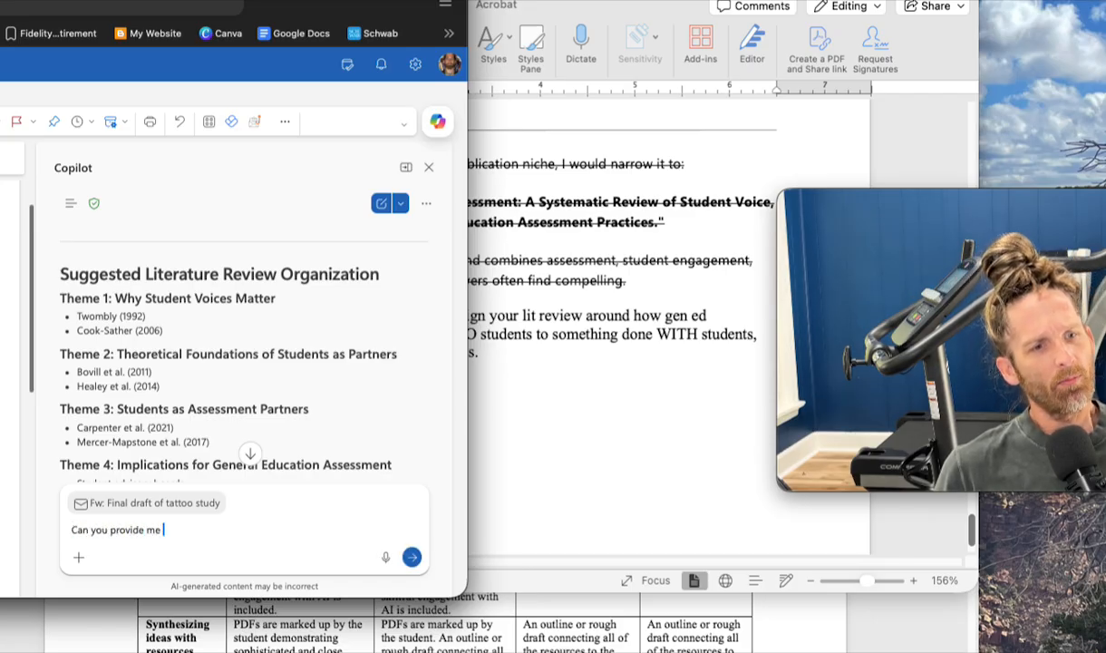
type("PDFs of these ")
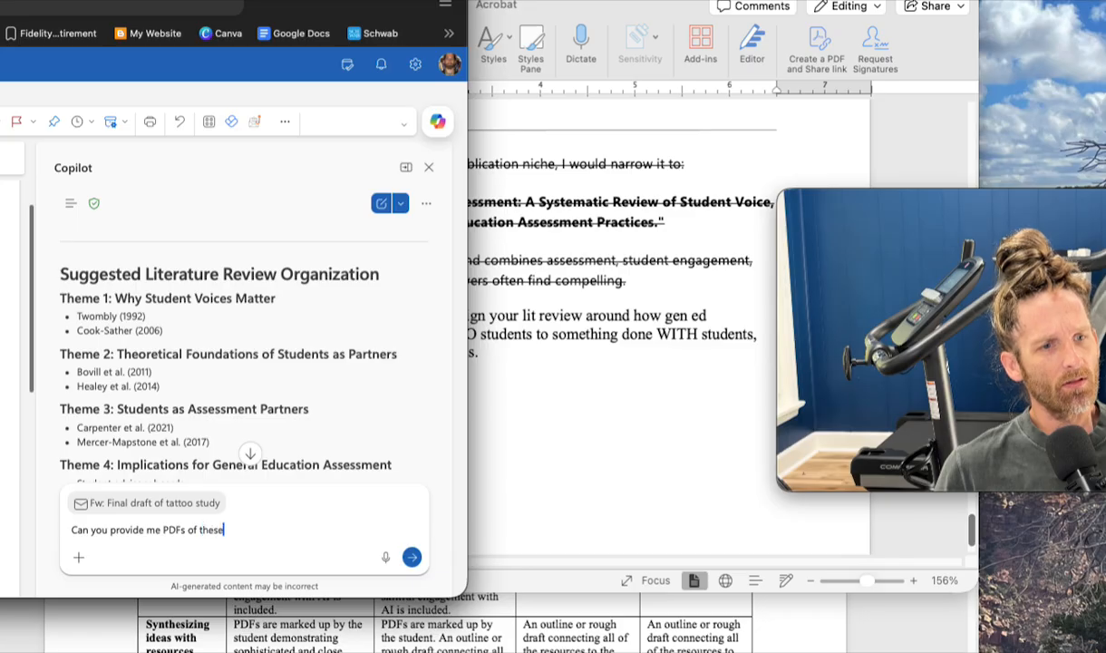
type("sugges")
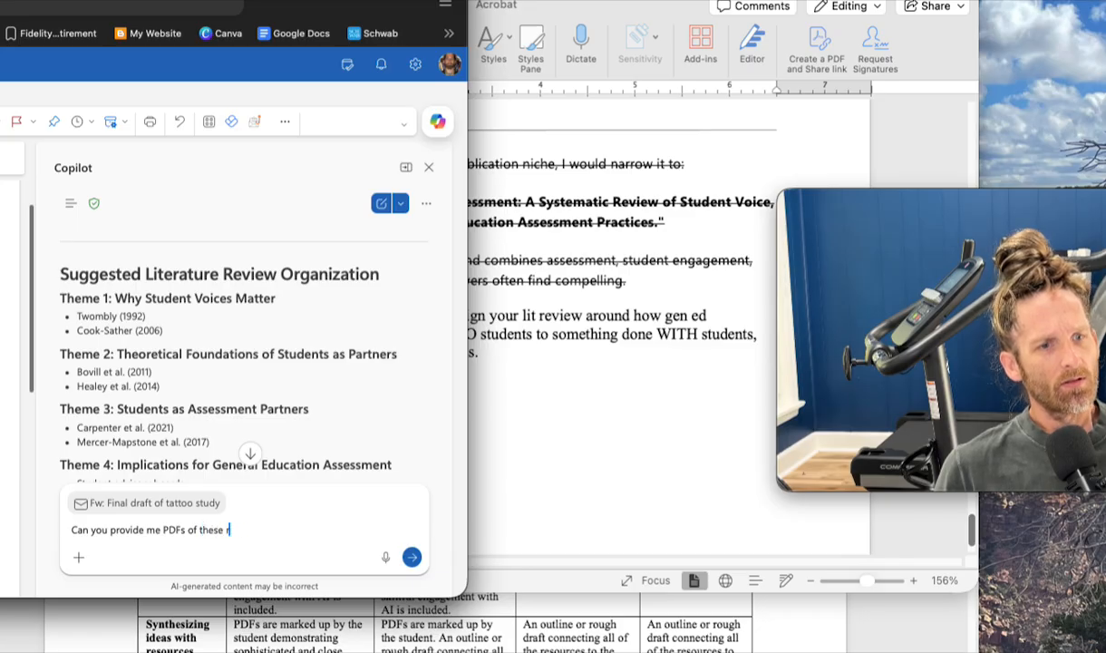
type("tions?")
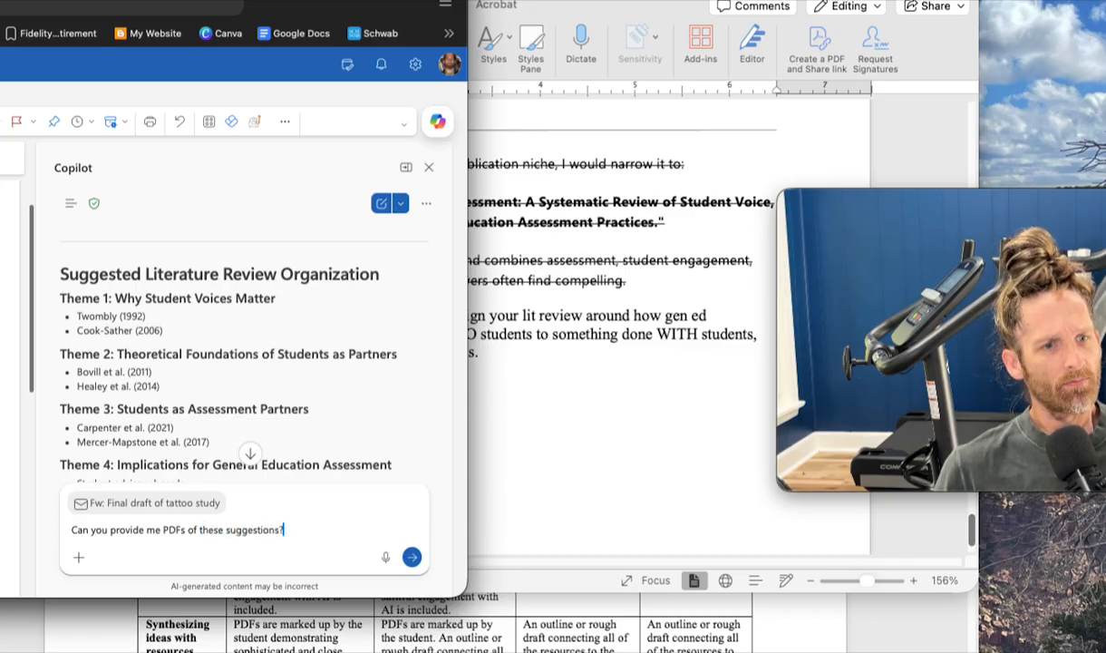
key("Return")
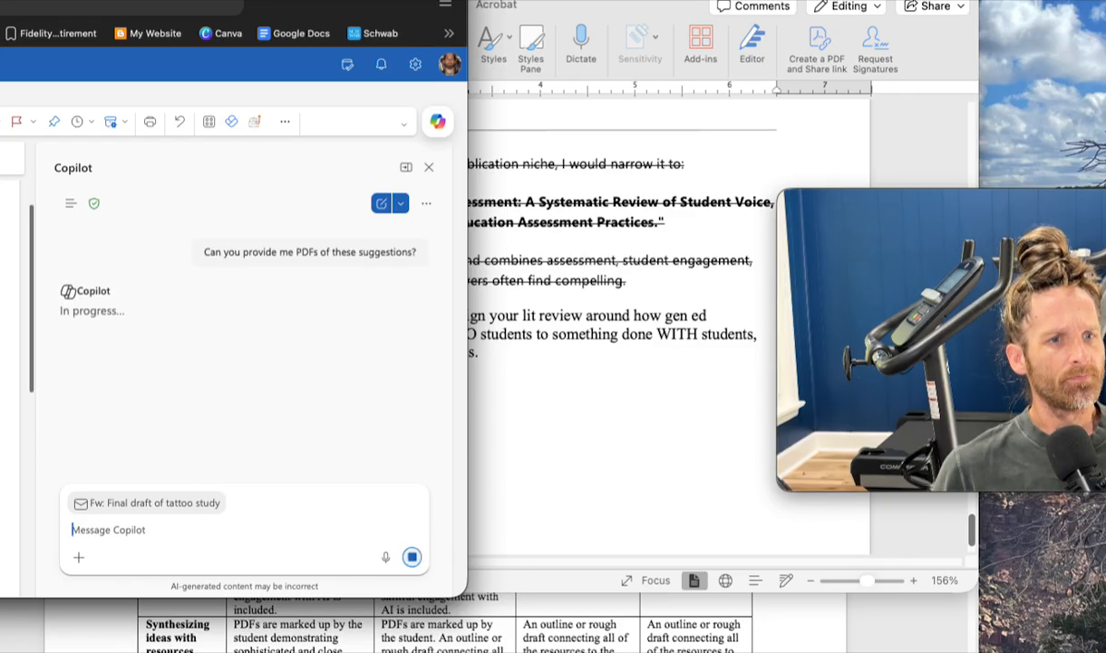
- Switch to the Lit Review Rubric in Word, check the Collecting Information/resources requirements, and return to Copilot in the browser
left_click(465, 635)
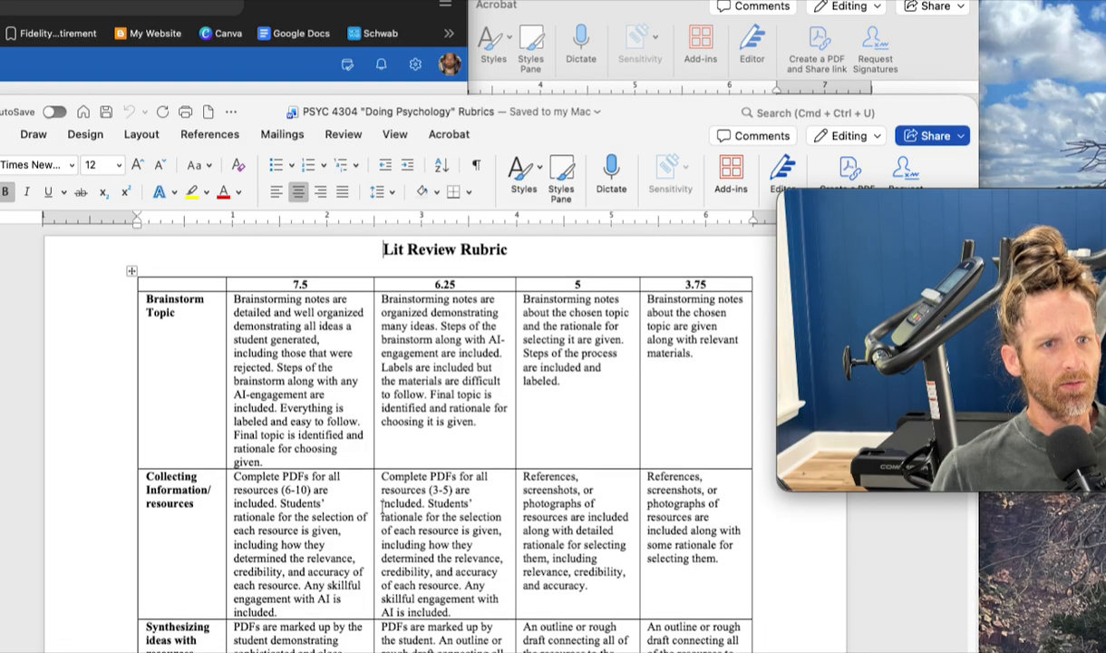
scroll(285, 350, "down", 3)
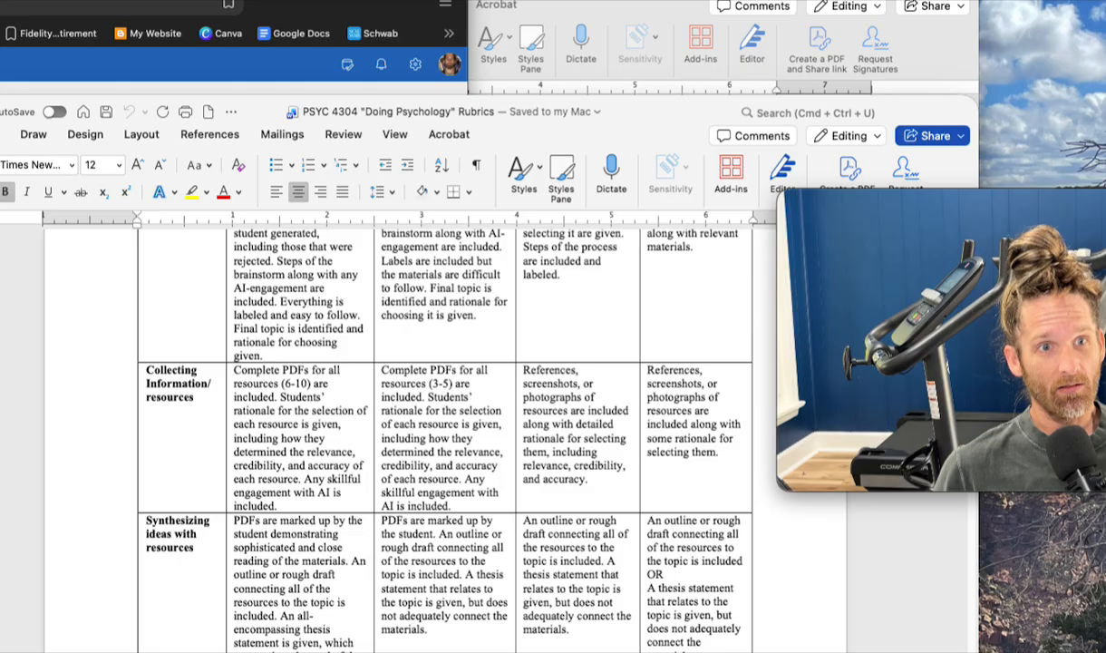
left_click(215, 3)
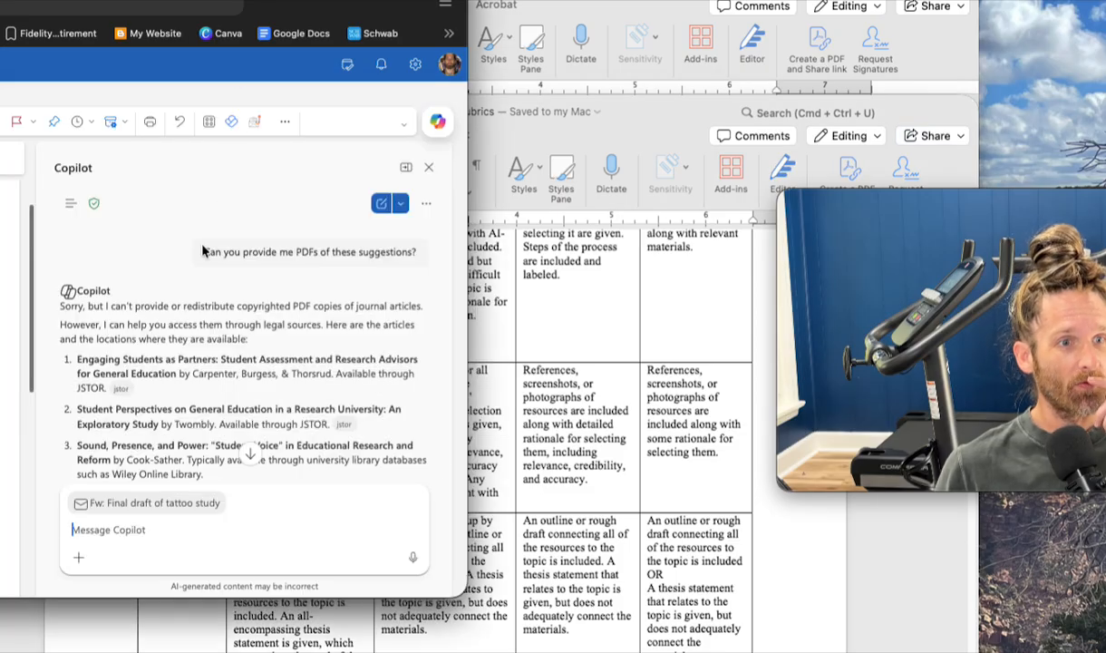
- Read Copilot's reply about the PDFs, examining where each of the suggested articles can be accessed
scroll(194, 325, "up", 1)
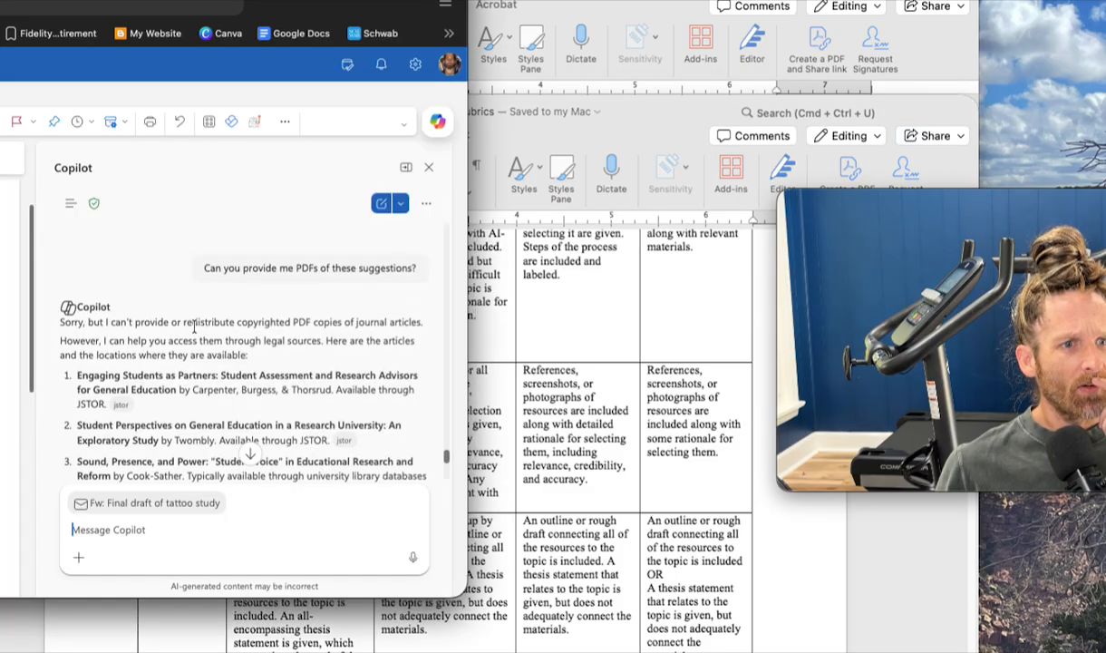
scroll(194, 325, "down", 3)
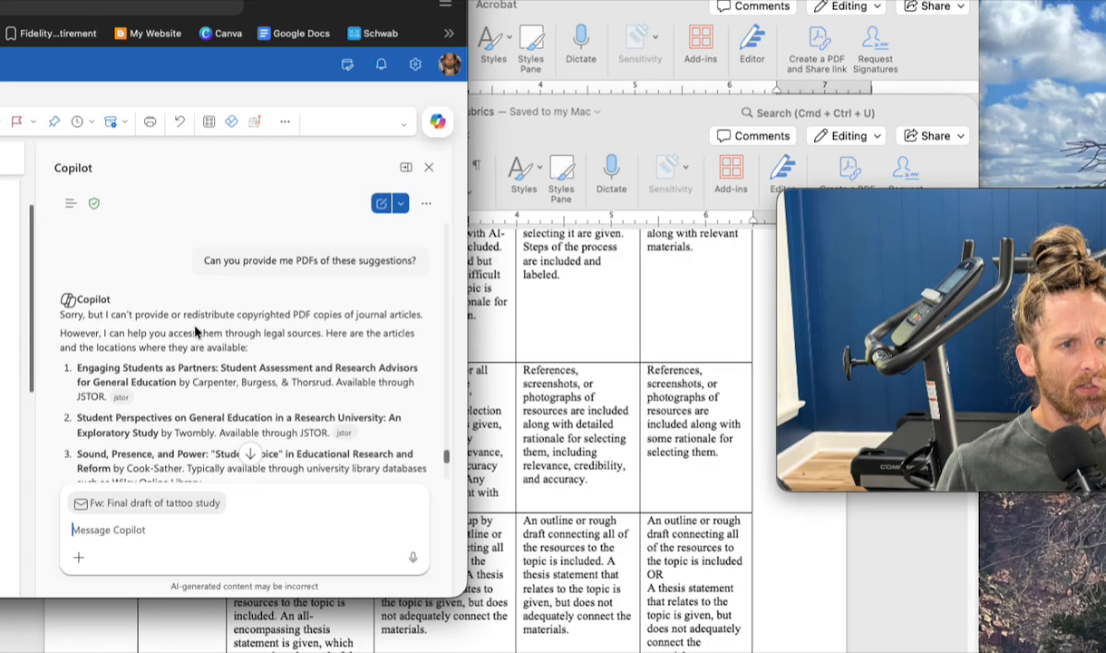
scroll(194, 327, "down", 1)
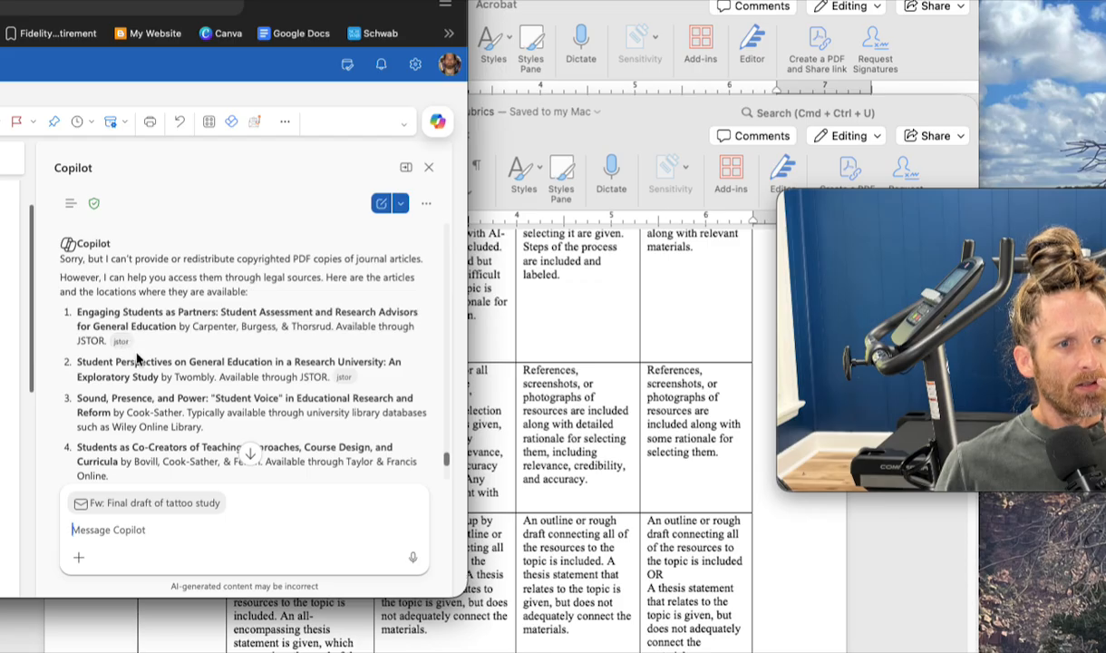
scroll(136, 359, "down", 3)
scroll(136, 356, "down", 4)
scroll(136, 353, "down", 4)
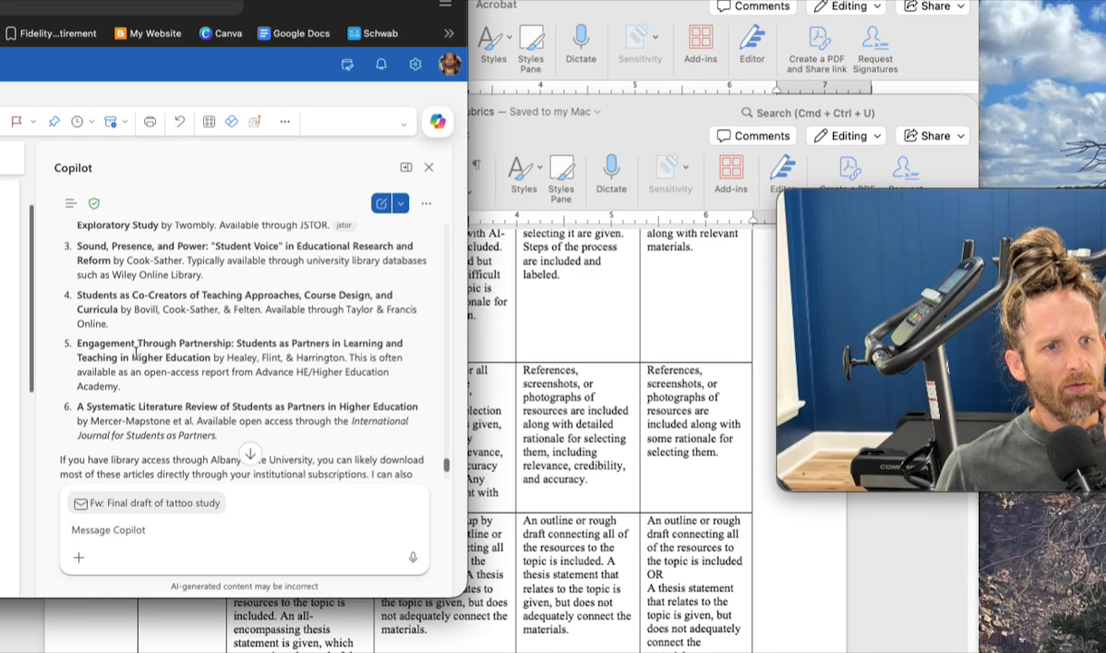
scroll(136, 354, "up", 8)
scroll(135, 352, "up", 1)
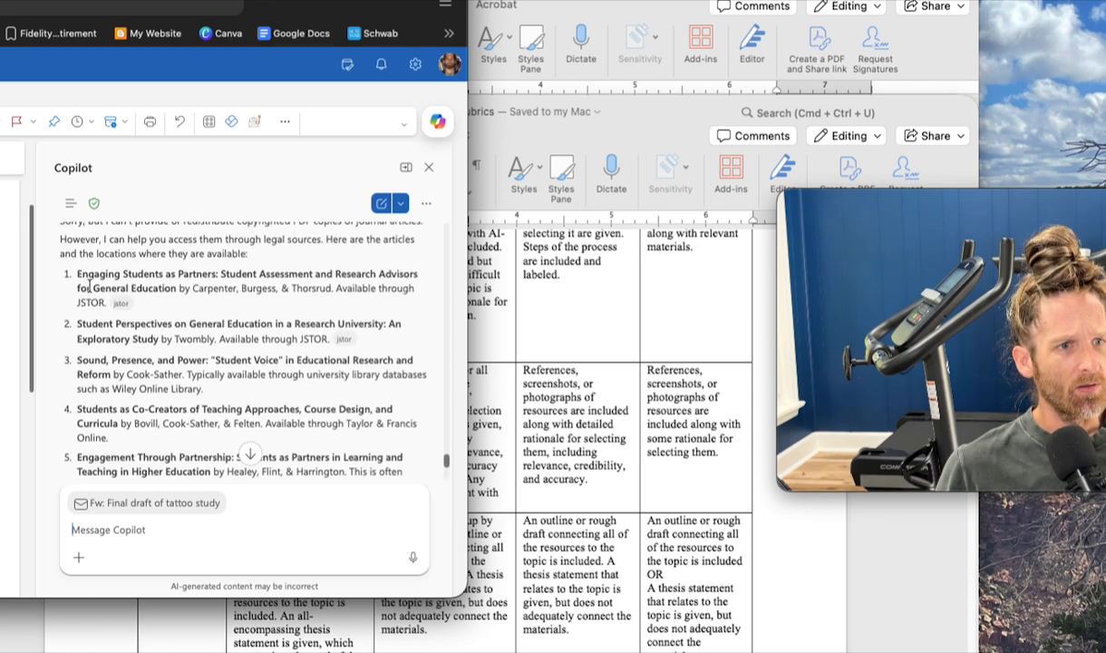
- Copy the first article's title from Copilot, search the web for it plus "pdf" in a new tab, and enlarge the browser window
left_click(78, 274)
left_click_drag(77, 274, 175, 285)
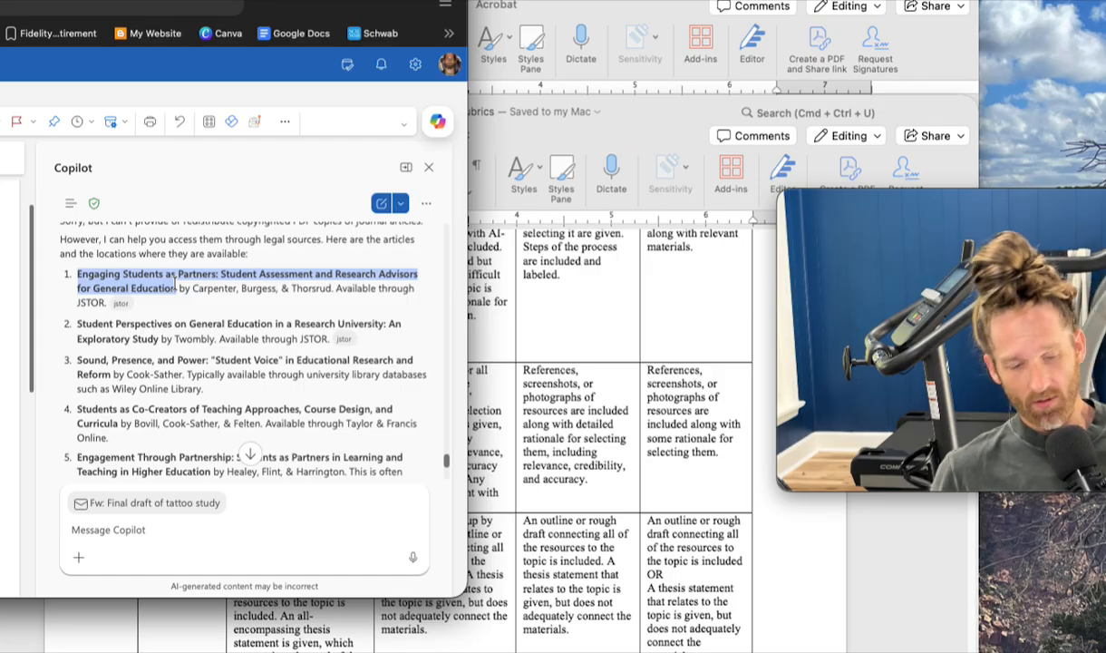
left_click_drag(255, 2, 316, 3)
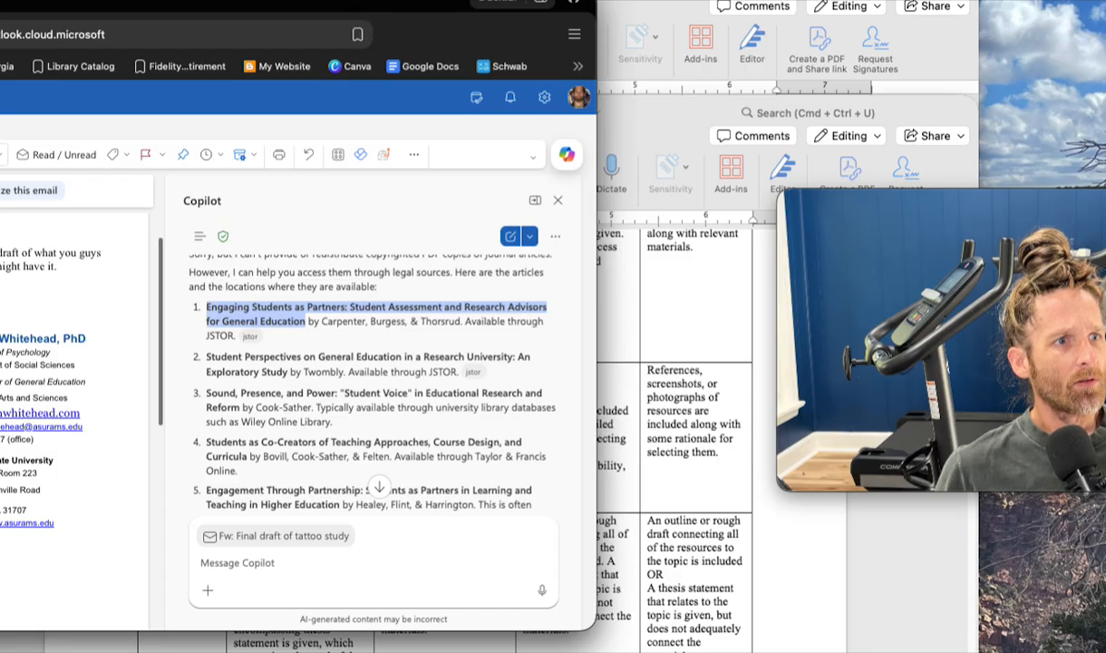
key("super+t")
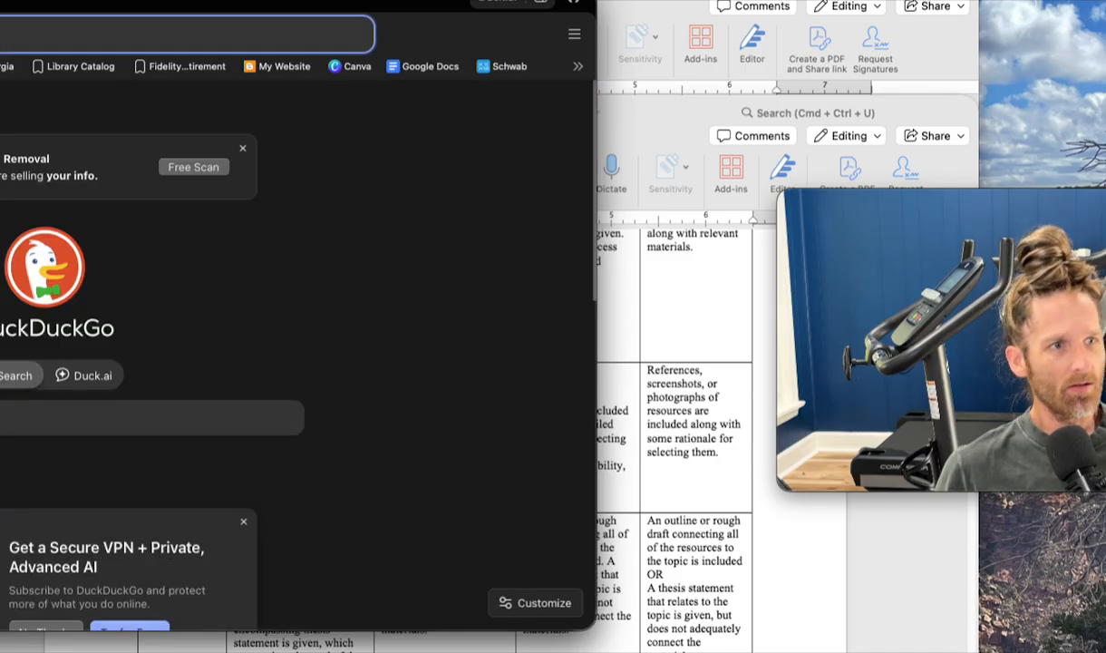
key("super+v")
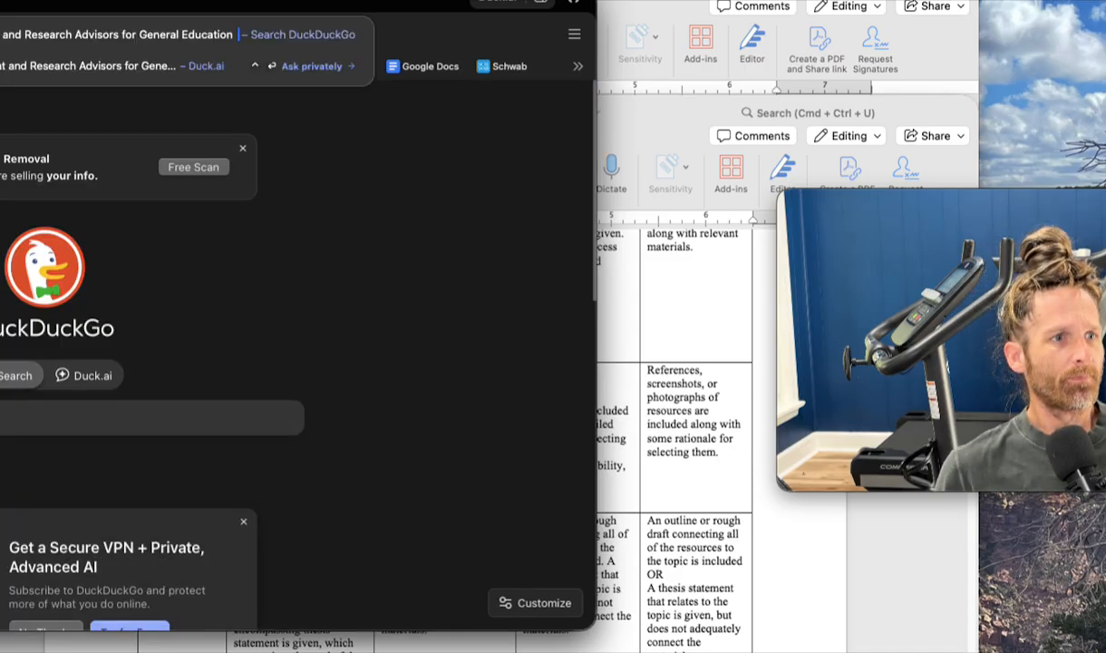
type("pdf")
key("Return")
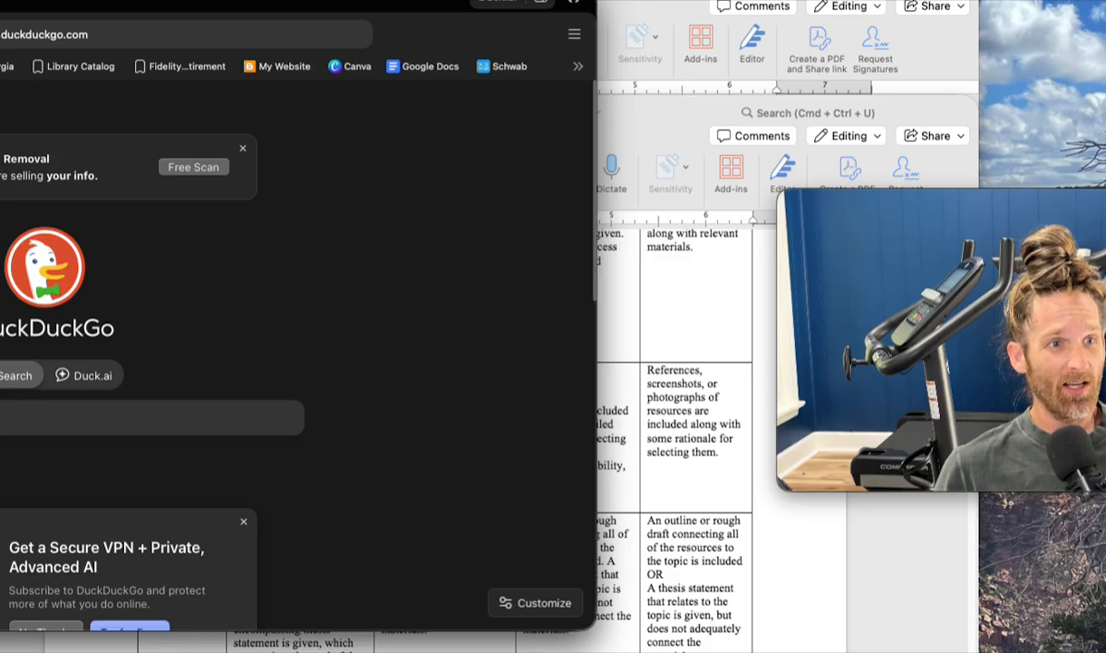
double_click(247, 4)
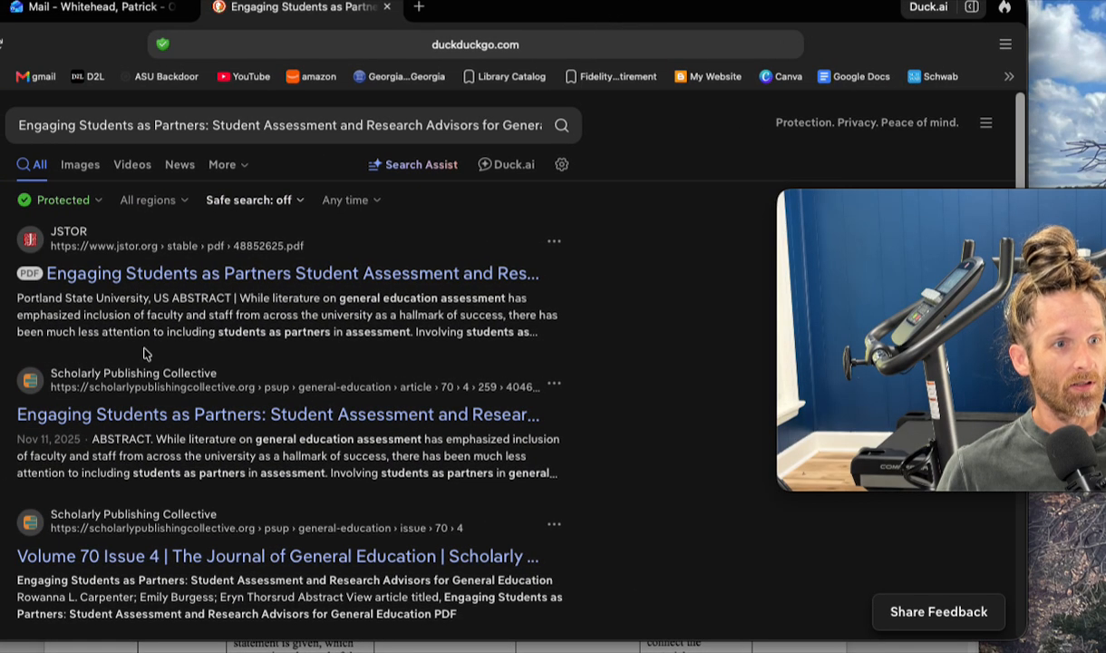
- Open the JSTOR PDF result for "Engaging Students as Partners" and complete the reCAPTCHA by selecting the motorcycle images
left_click(107, 272)
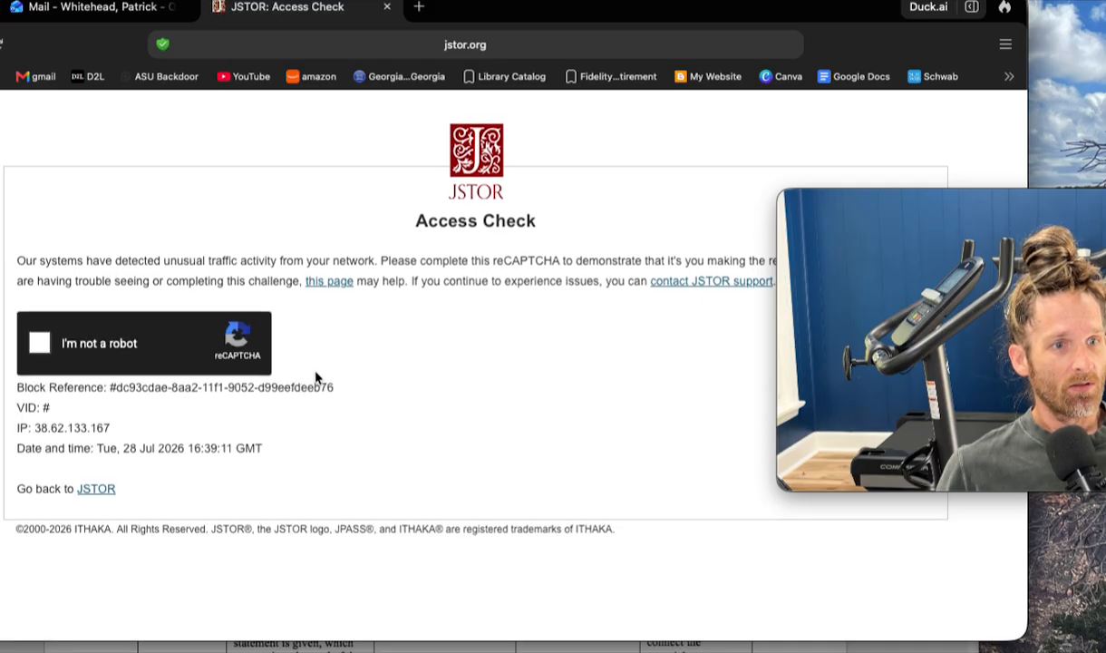
left_click(46, 343)
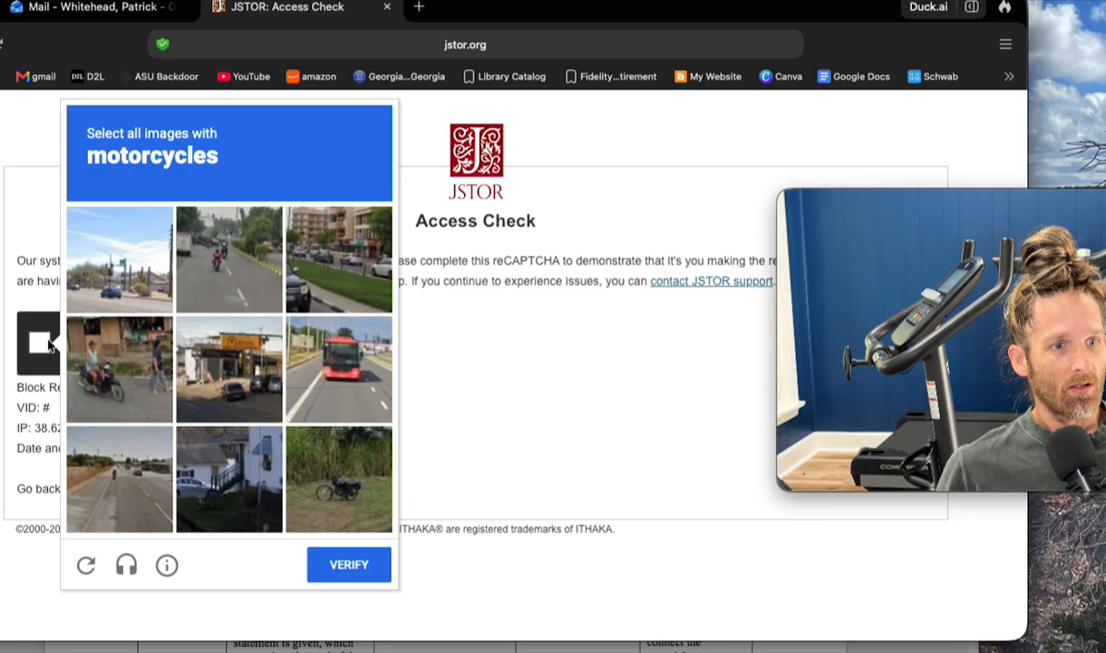
left_click(100, 386)
left_click(217, 277)
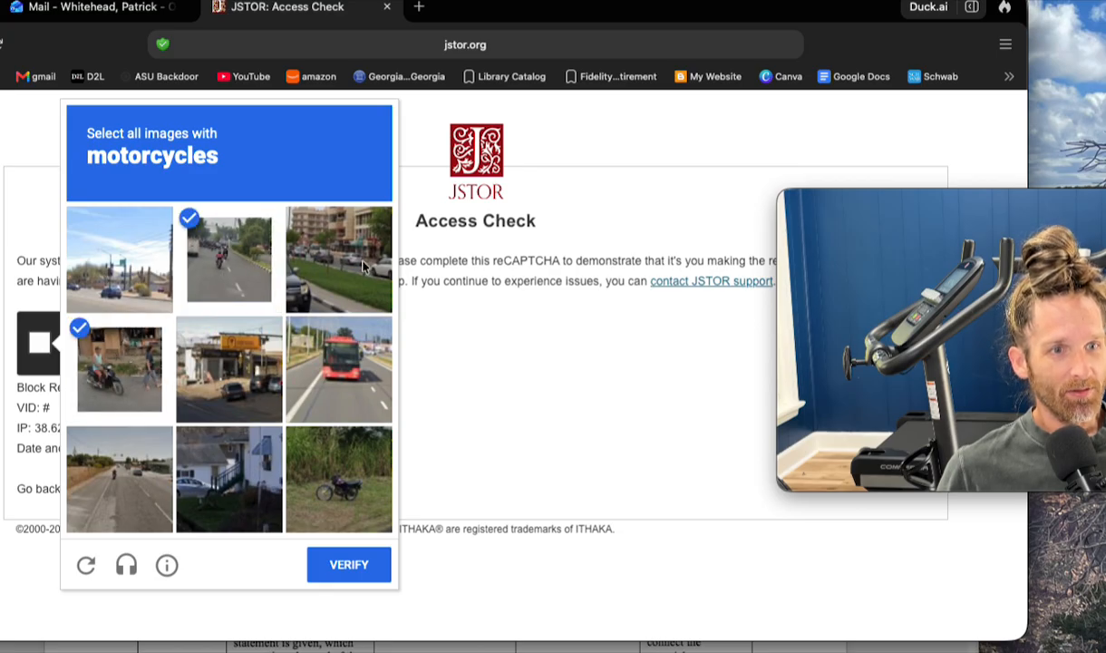
left_click(342, 486)
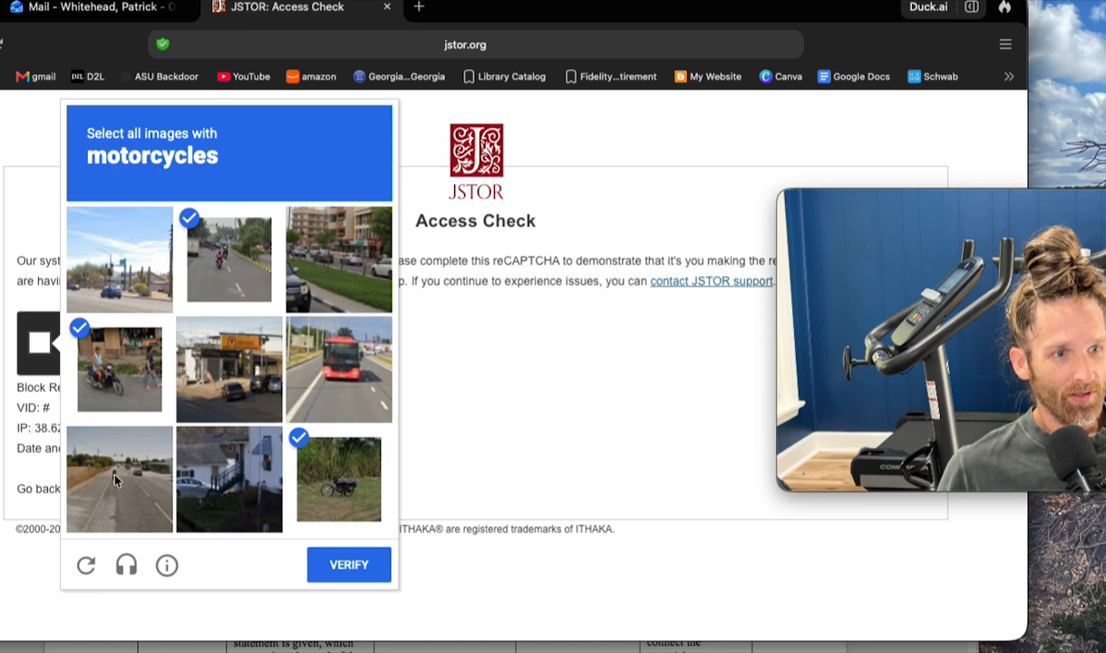
left_click(349, 565)
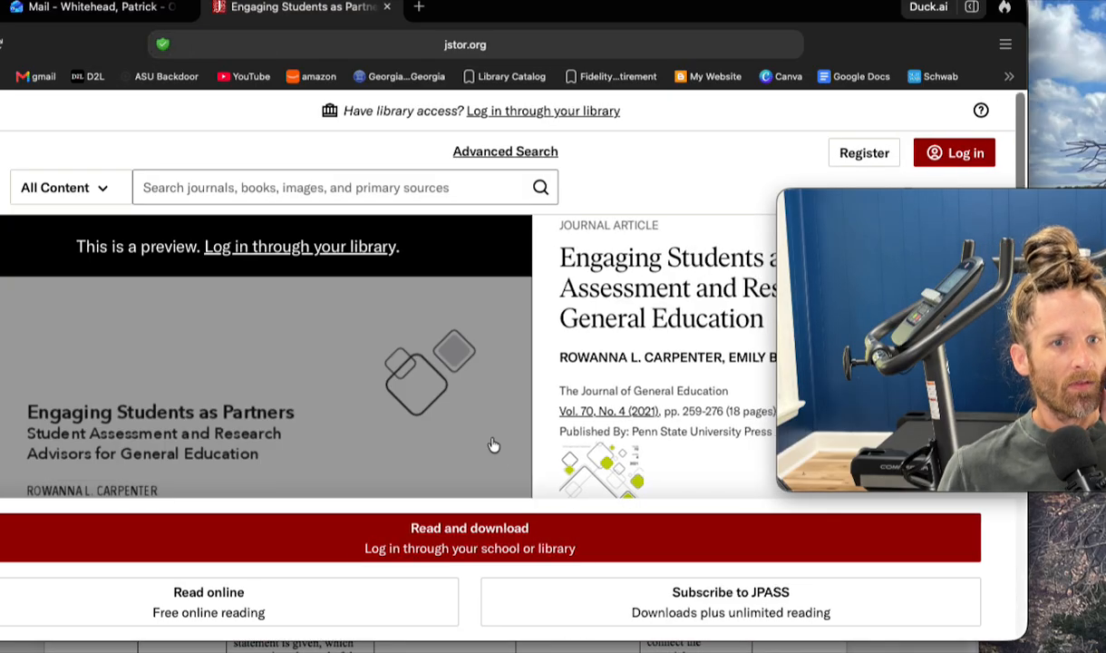
- Examine the JSTOR article's abstract preview, publication details and reading or download options
scroll(492, 443, "down", 5)
scroll(492, 443, "down", 1)
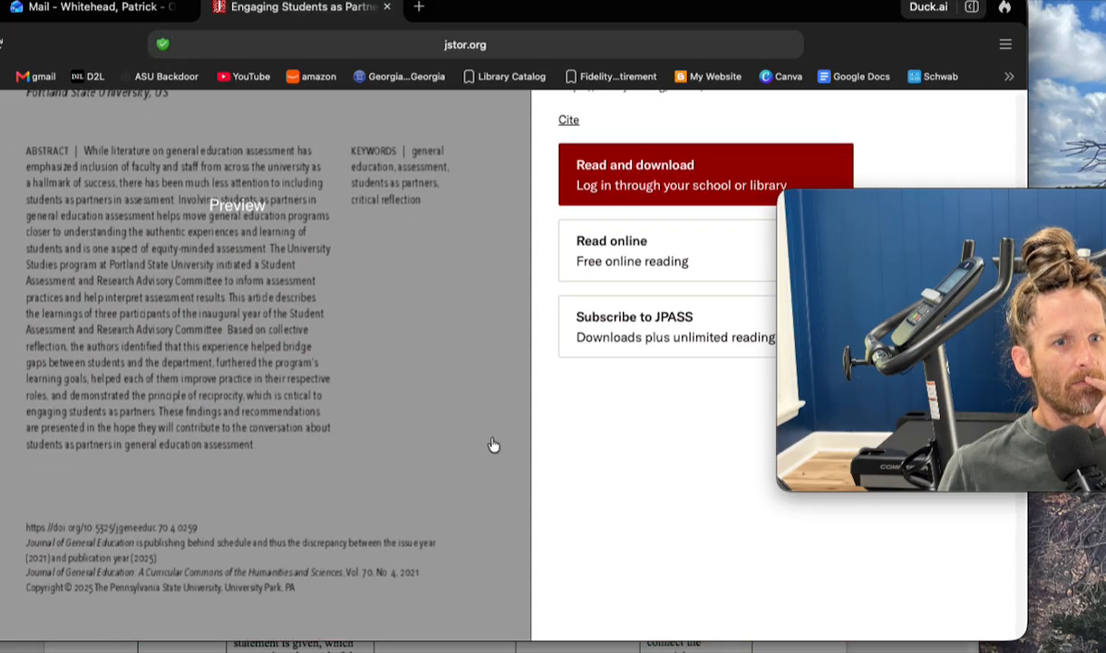
scroll(492, 442, "up", 5)
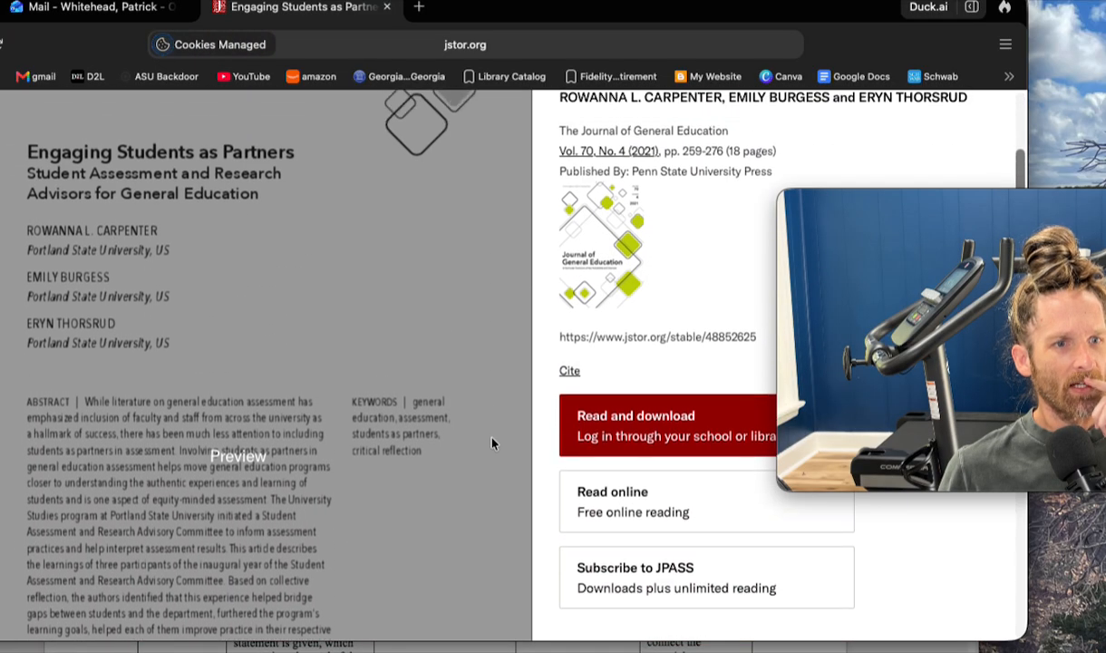
scroll(493, 445, "up", 2)
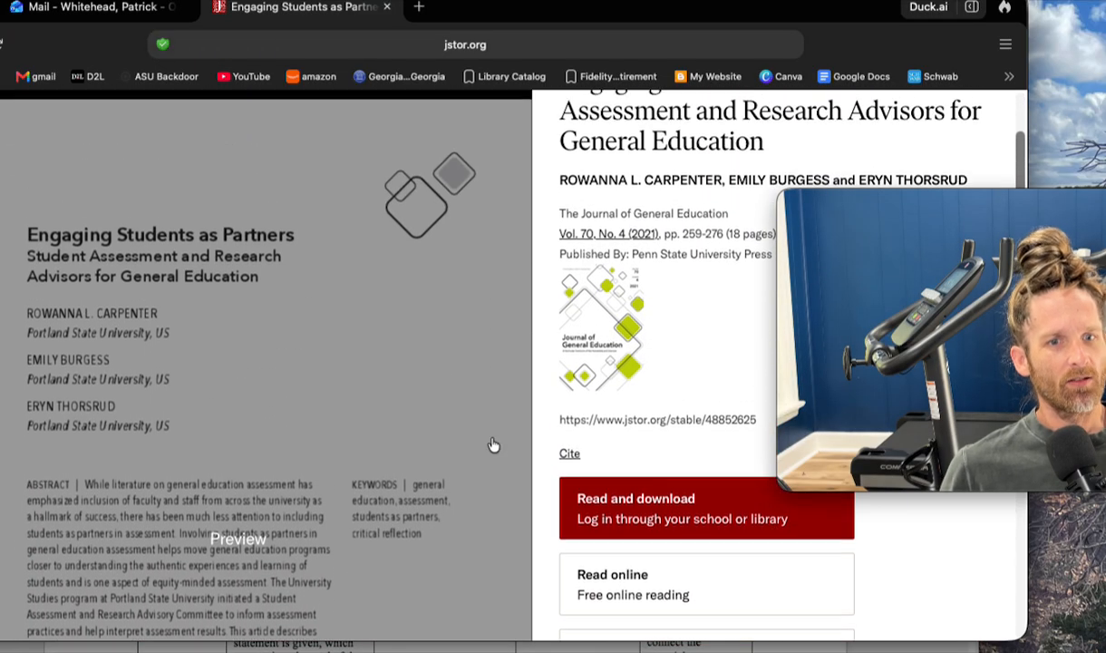
- Open the GALILEO library search in a new browser tab and enter it through Albany State University
left_click(418, 9)
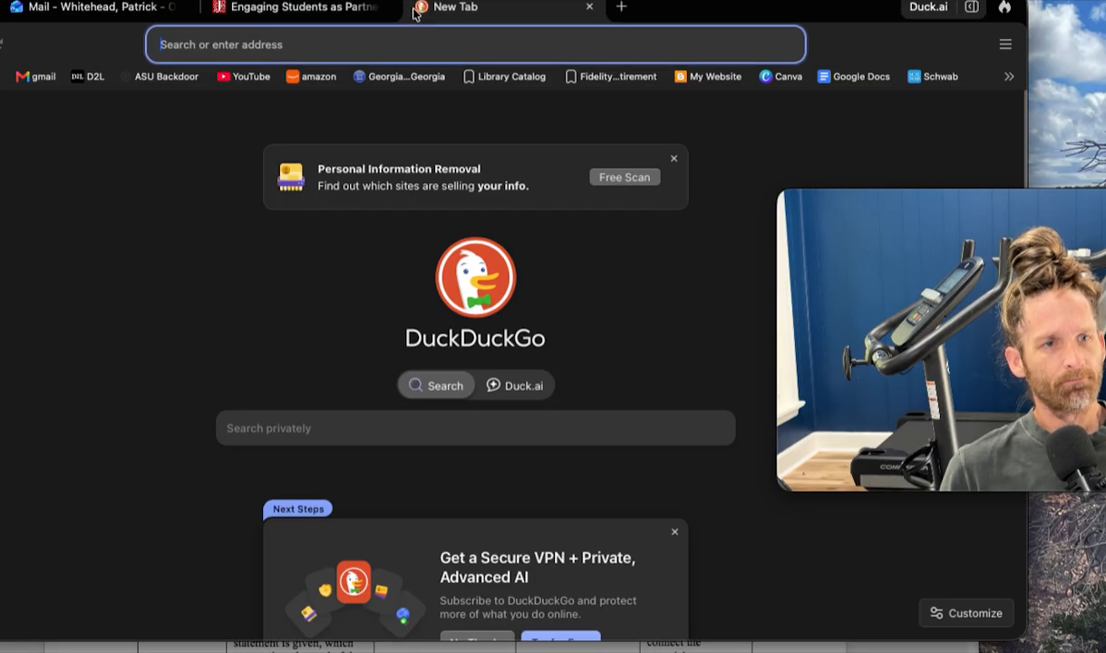
type("galileo.usg.edu")
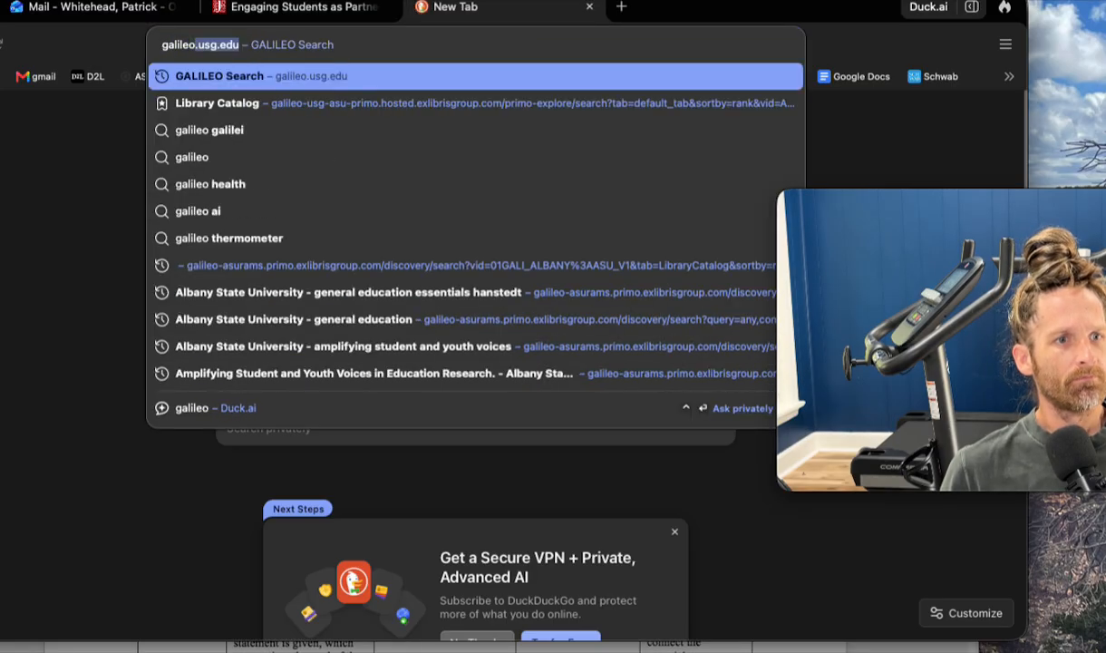
key("Return")
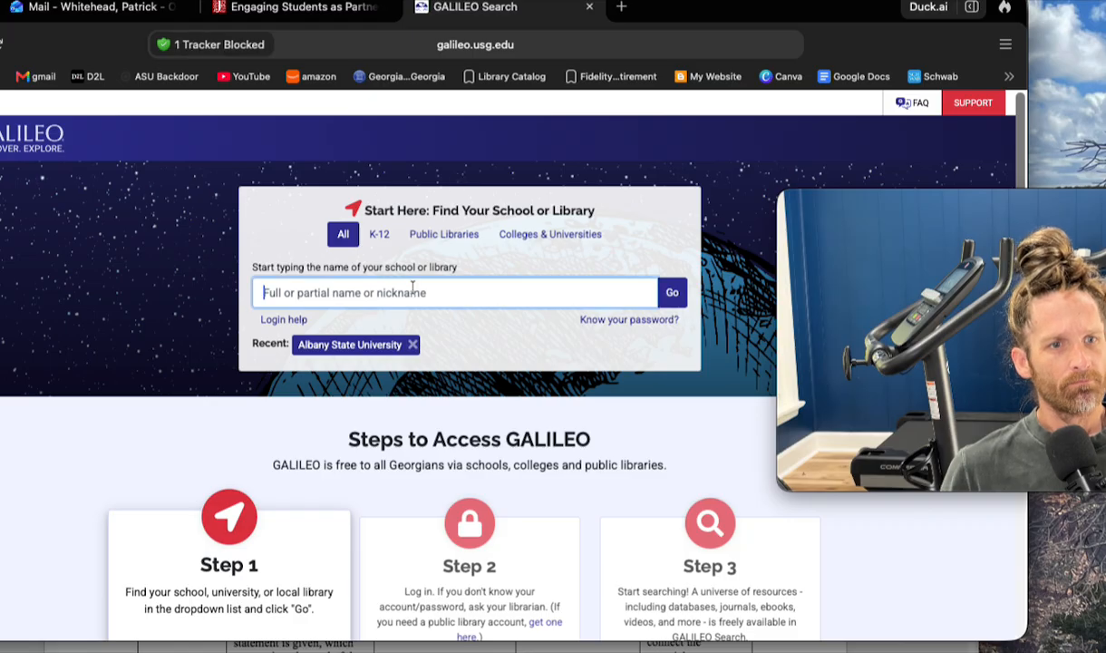
left_click(341, 346)
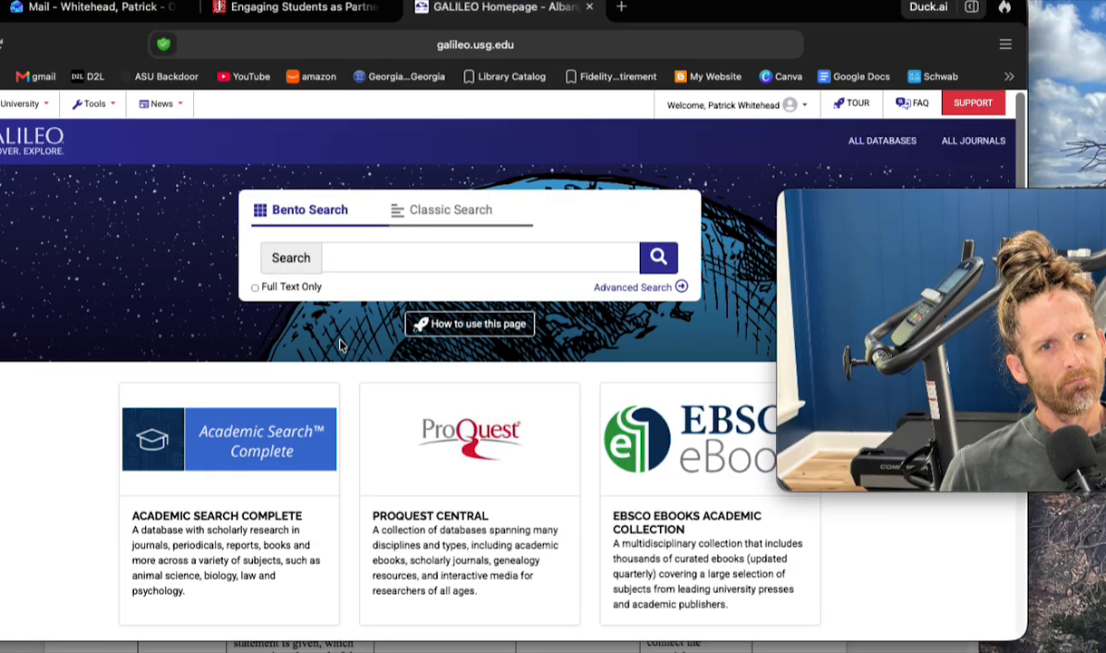
- Search GALILEO for the copied article title, "Engaging Students as Partners: Student Assessment and Research Advisors for General Education"
left_click(356, 244)
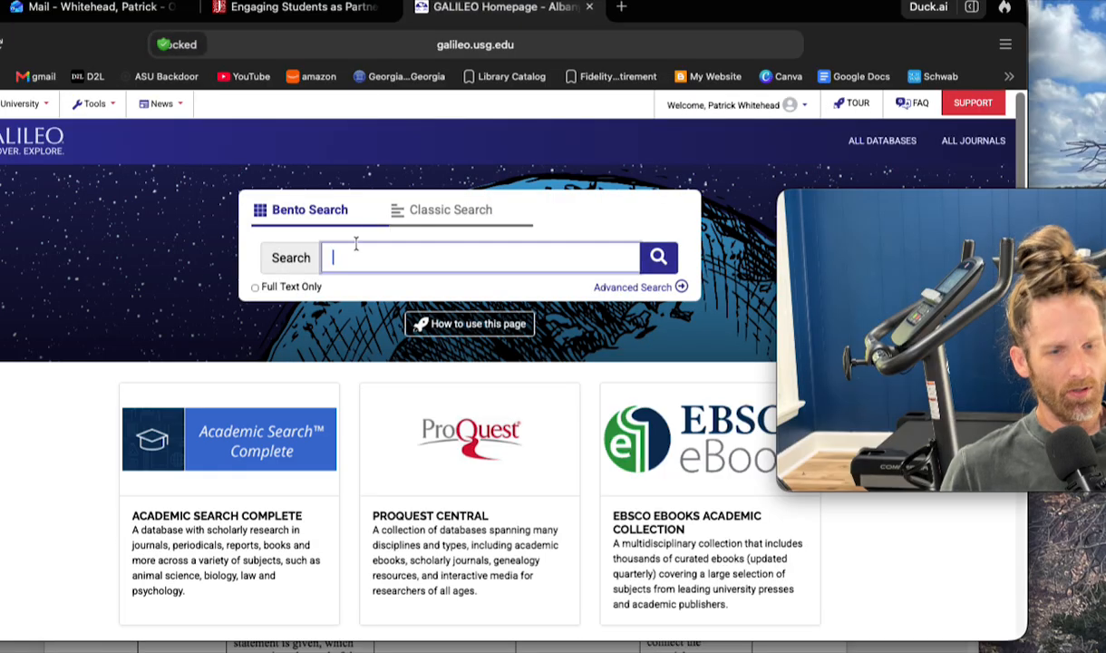
key("super+v")
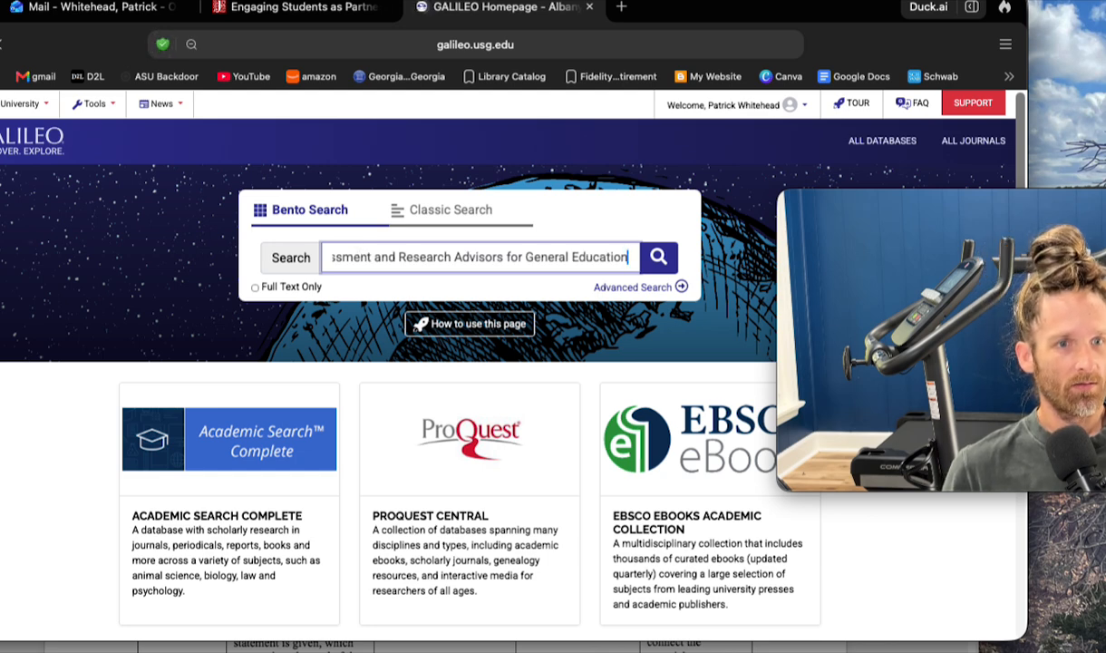
key("Return")
scroll(508, 363, "down", 2)
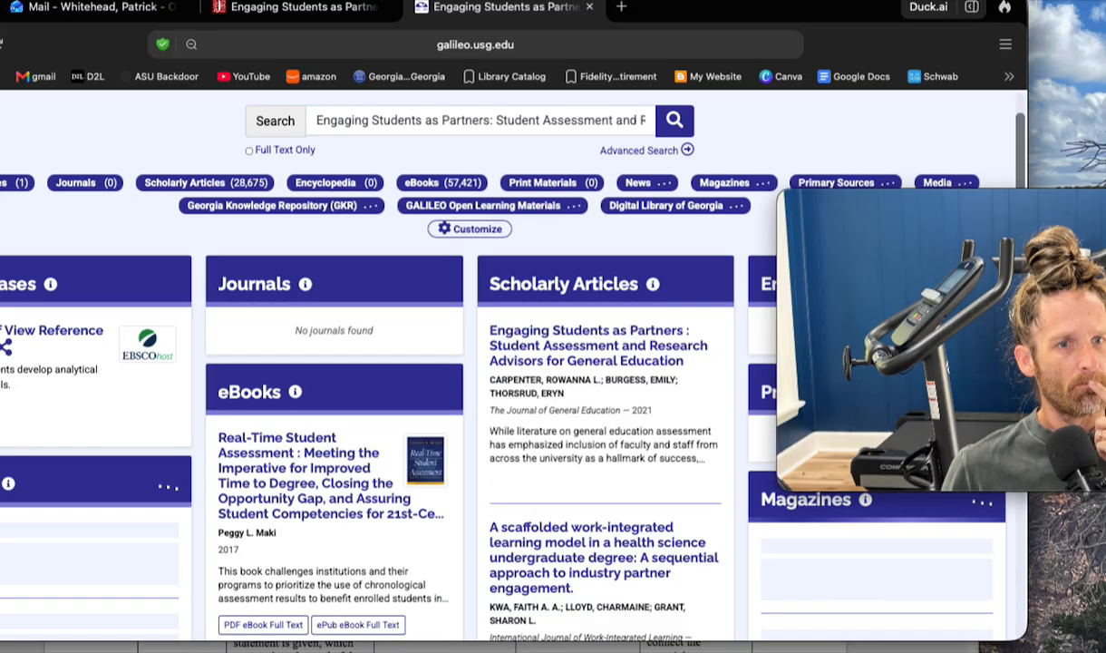
- Open the EBSCO record of "Engaging Students as Partners" from the scholarly articles and follow its JSTOR access URL
left_click(573, 341)
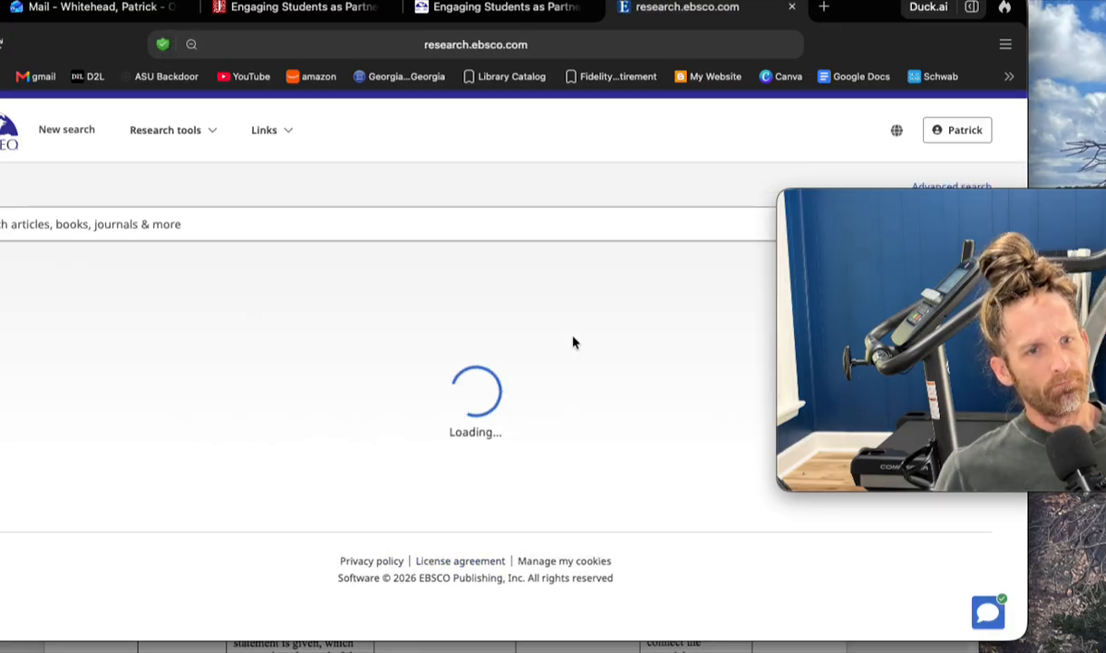
scroll(573, 343, "down", 5)
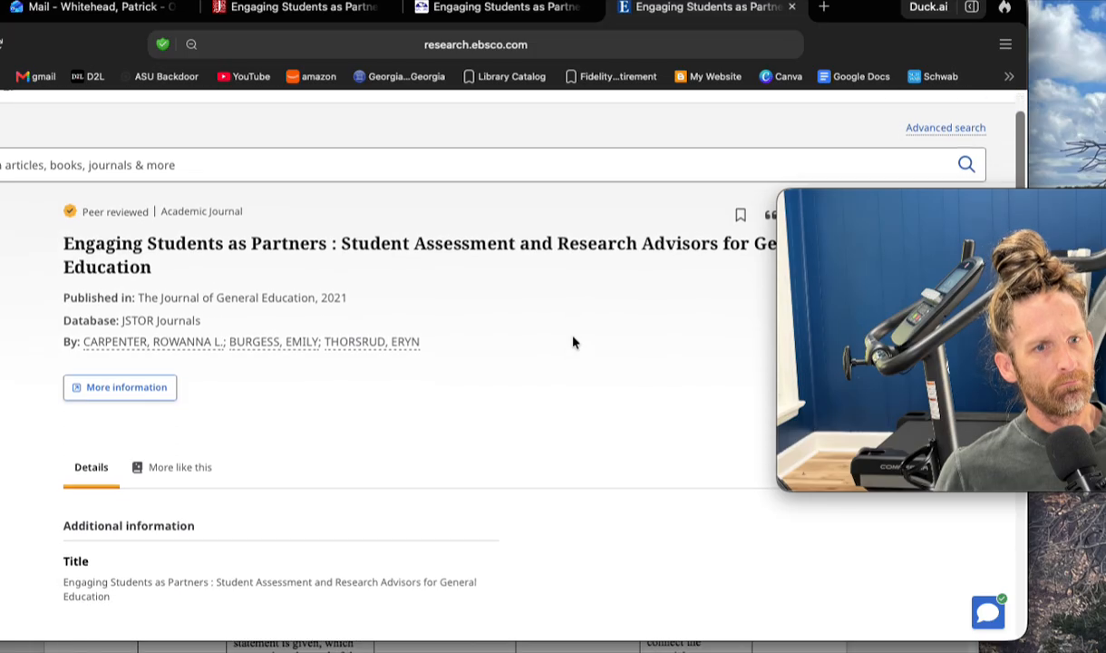
scroll(573, 343, "down", 20)
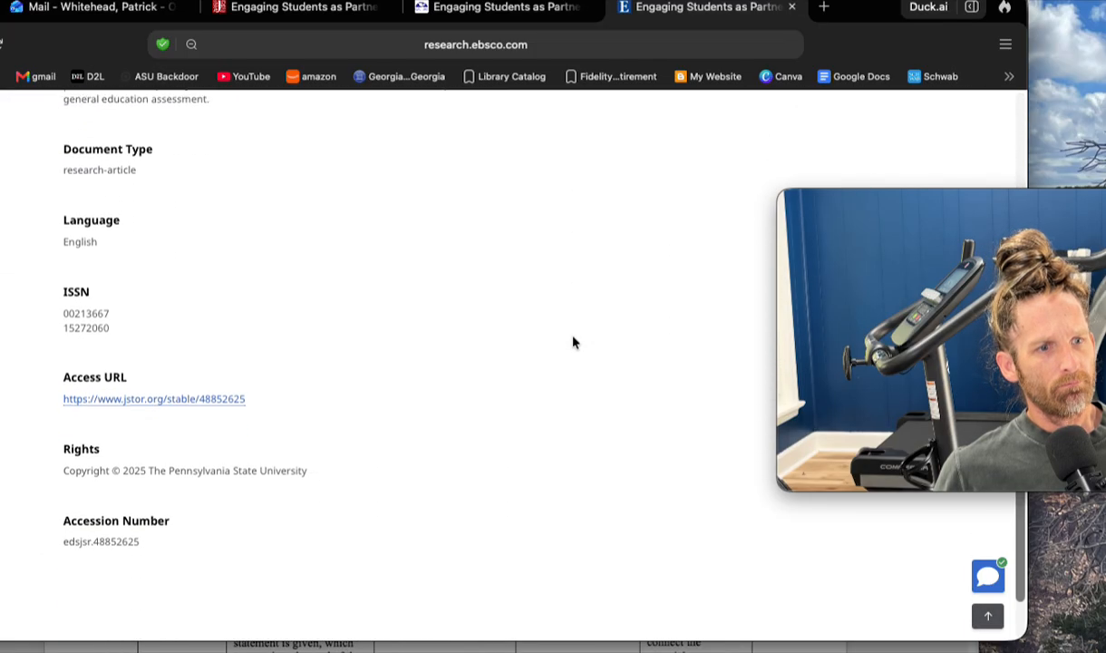
left_click(225, 403)
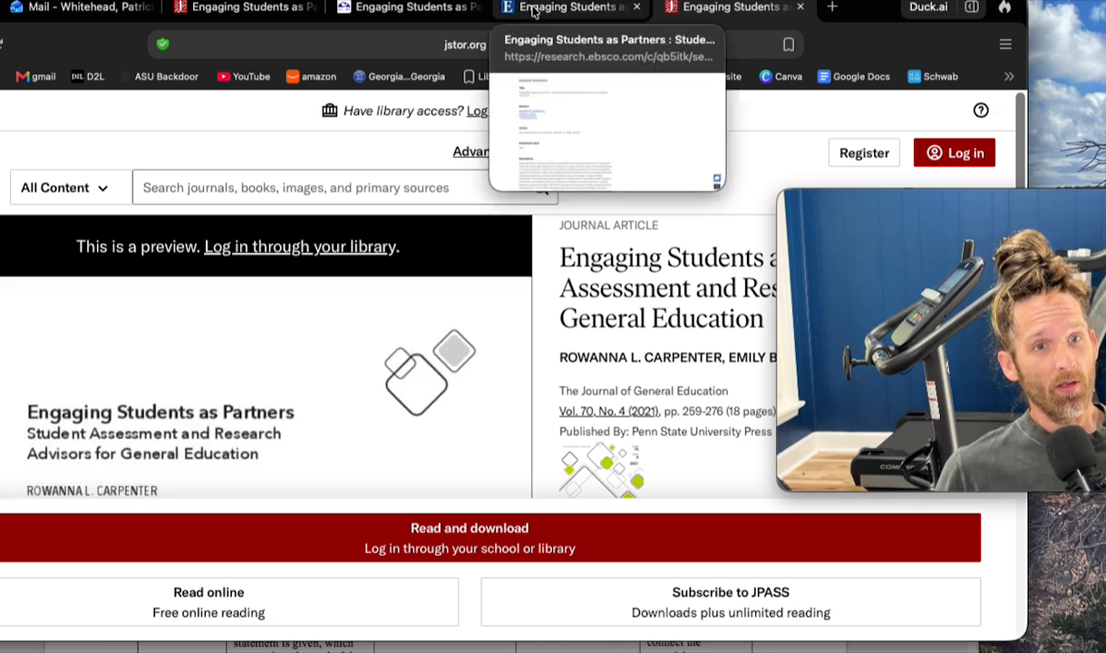
- Go back from the first JSTOR page to the DuckDuckGo results and open the article's Scholarly Publishing Collective page
left_click(435, 7)
left_click(245, 8)
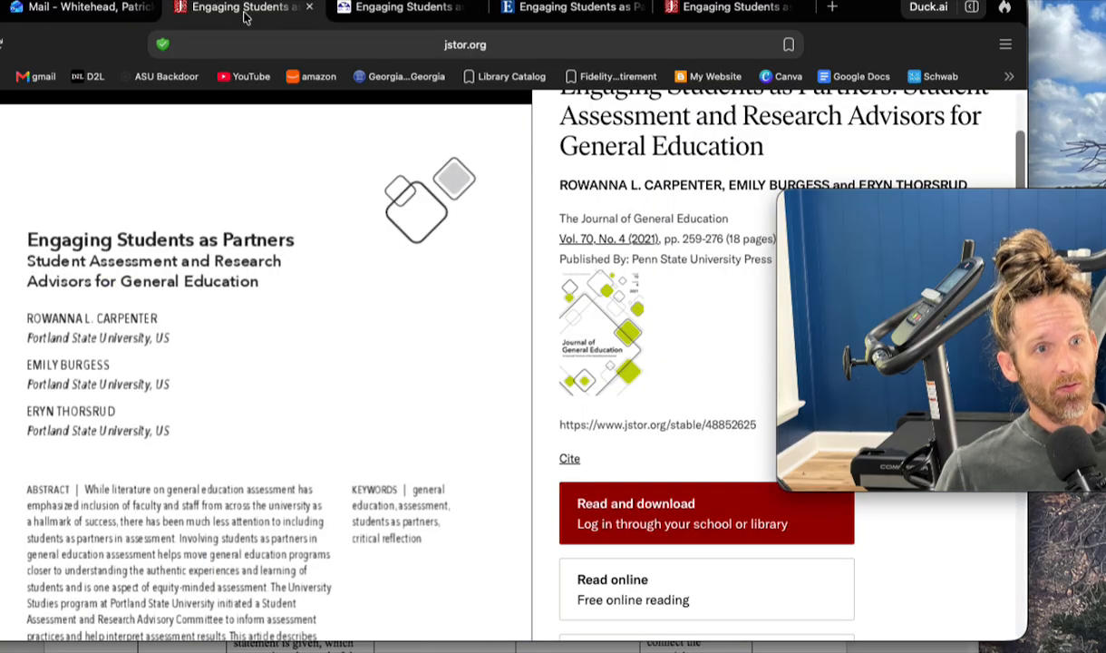
mouse_move(389, 11)
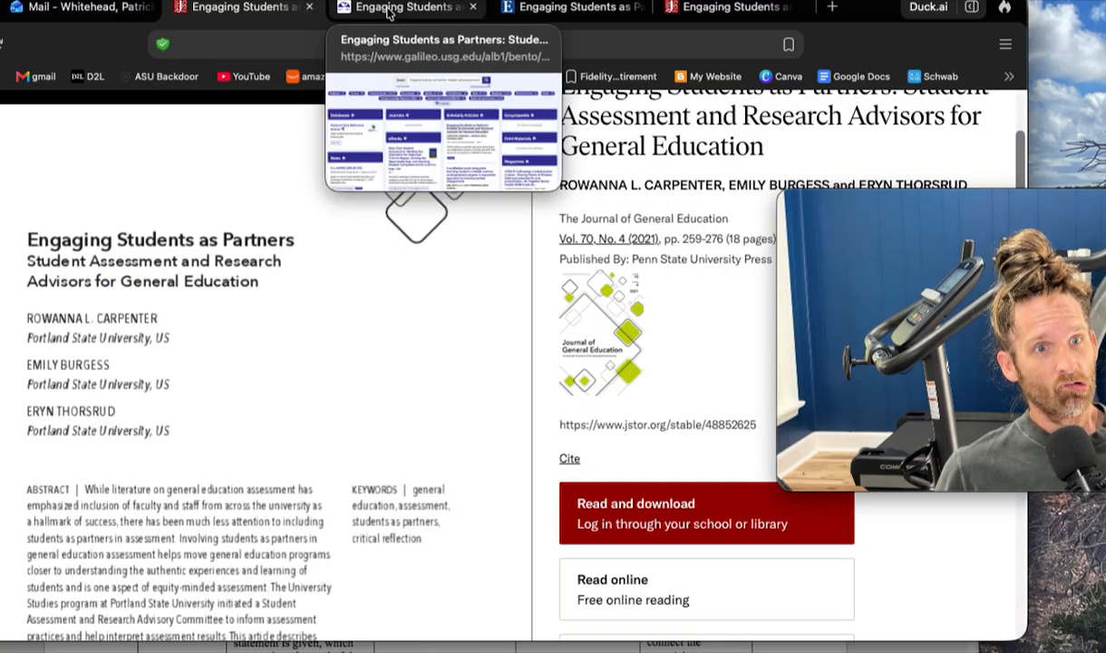
key("super+Left")
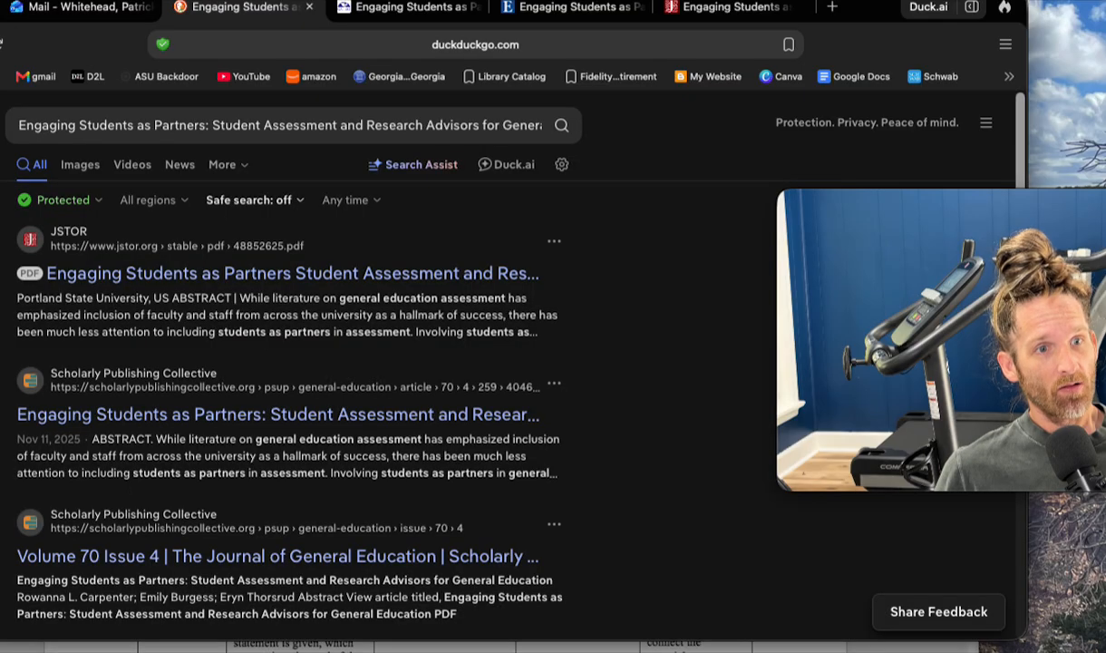
scroll(310, 292, "down", 2)
scroll(310, 292, "down", 3)
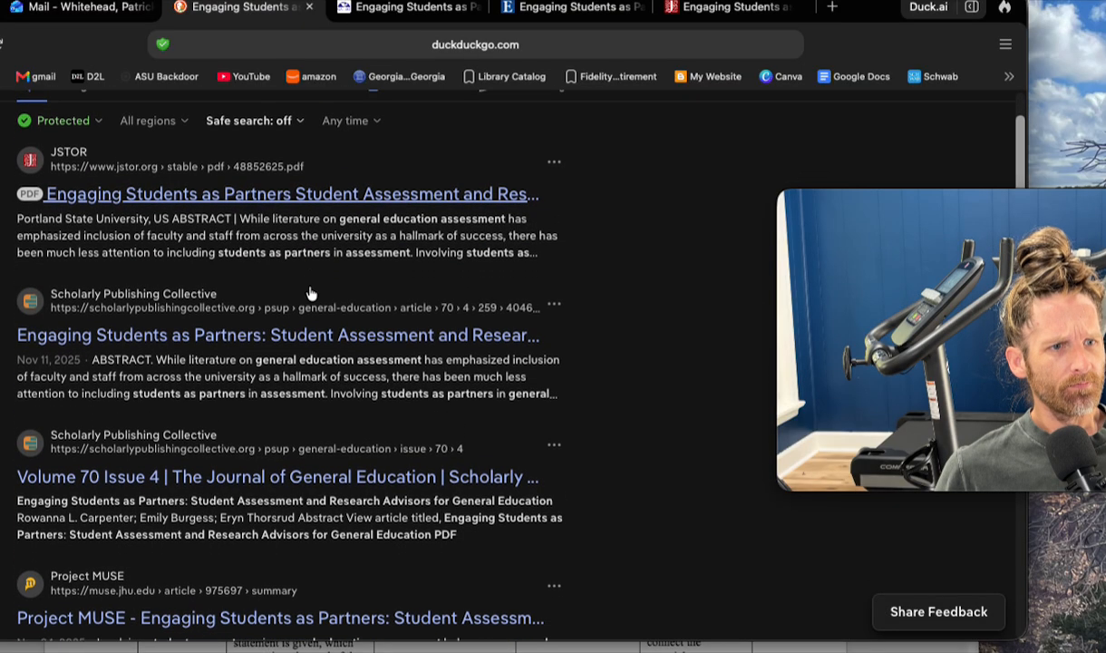
scroll(310, 292, "down", 3)
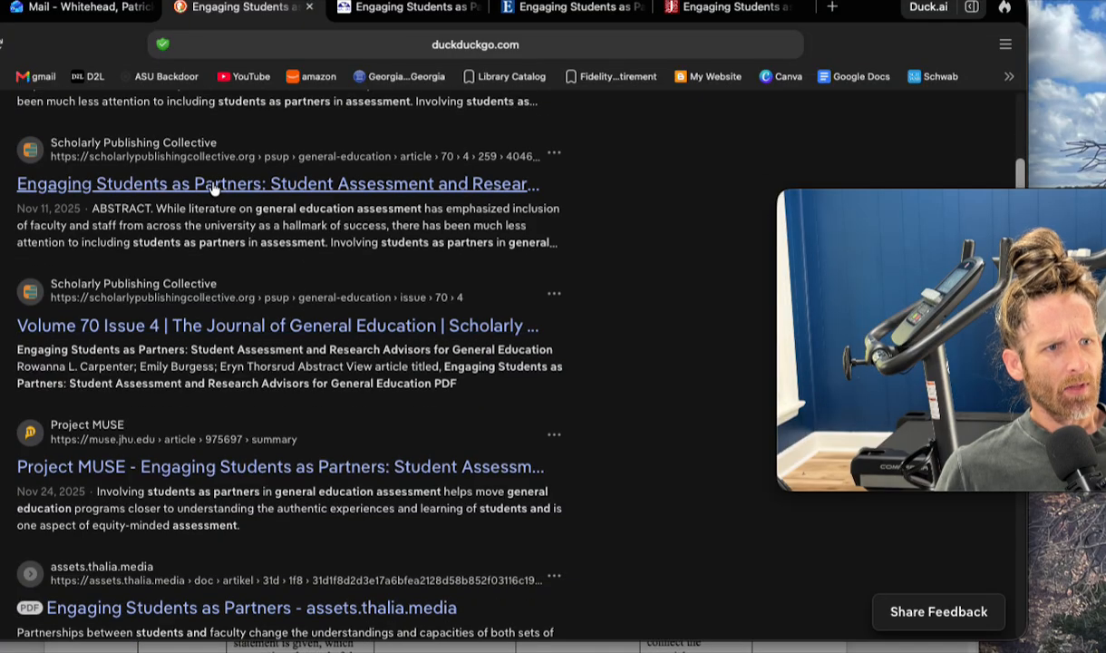
left_click(214, 185)
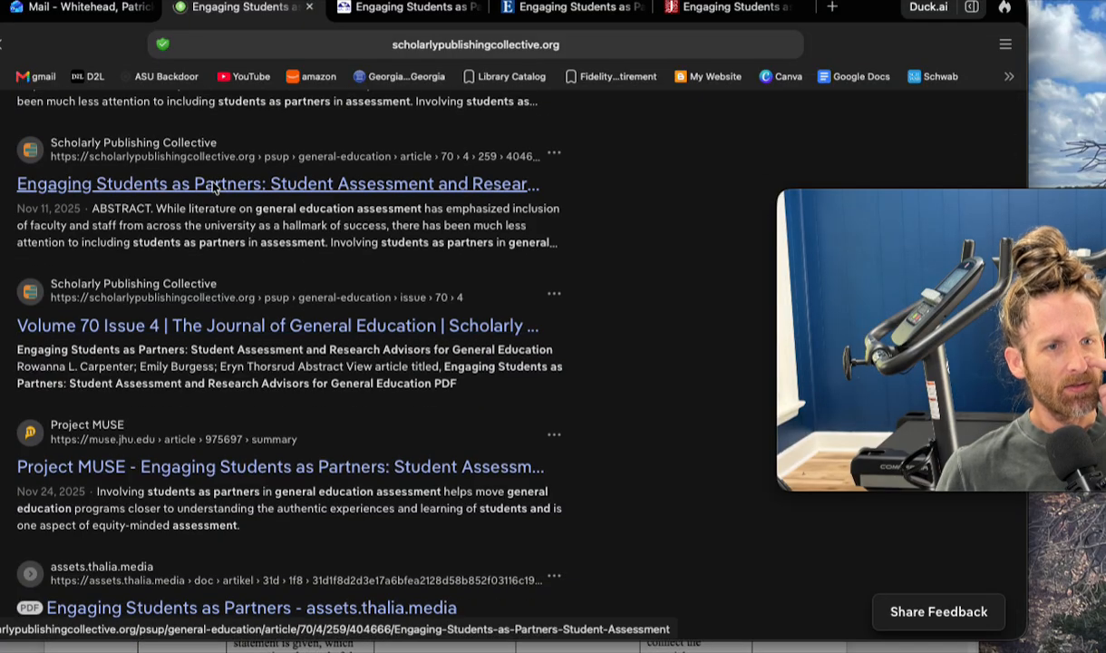
- Examine the Scholarly Publishing Collective page's abstract and access options for a full version of the article
scroll(214, 187, "down", 2)
scroll(214, 186, "down", 3)
scroll(214, 186, "up", 3)
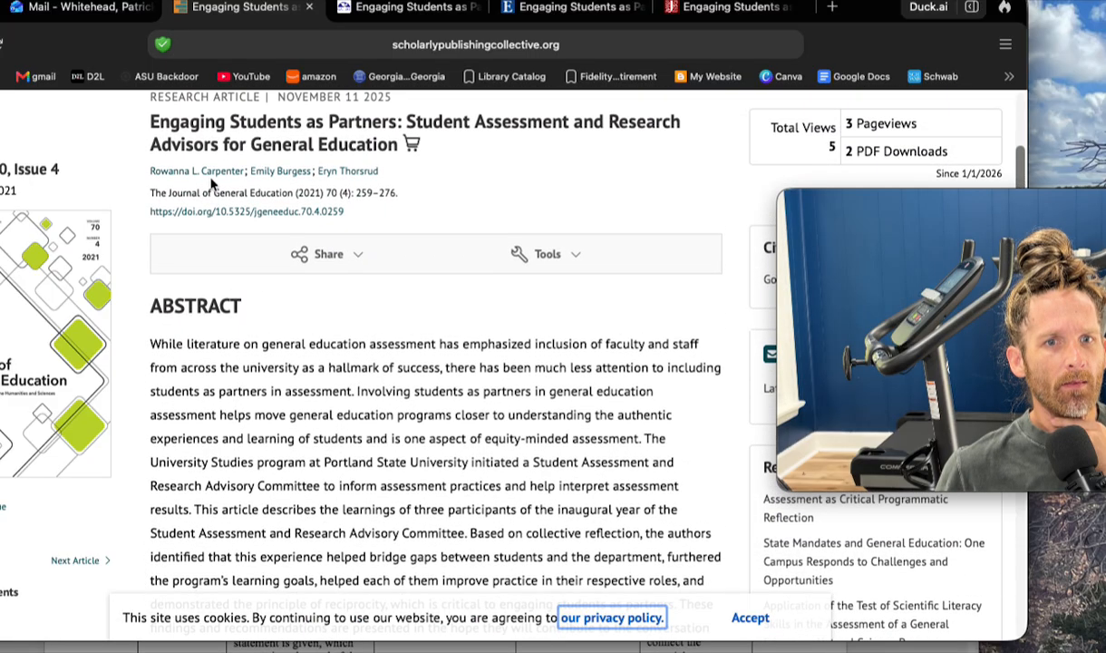
scroll(699, 173, "down", 5)
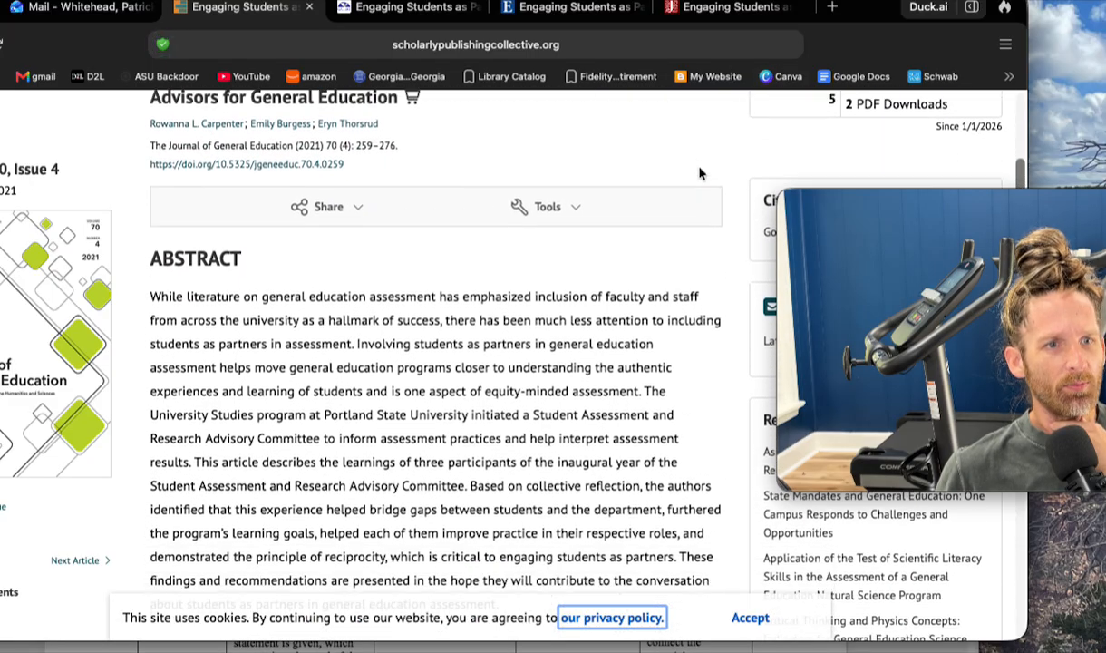
scroll(699, 174, "down", 3)
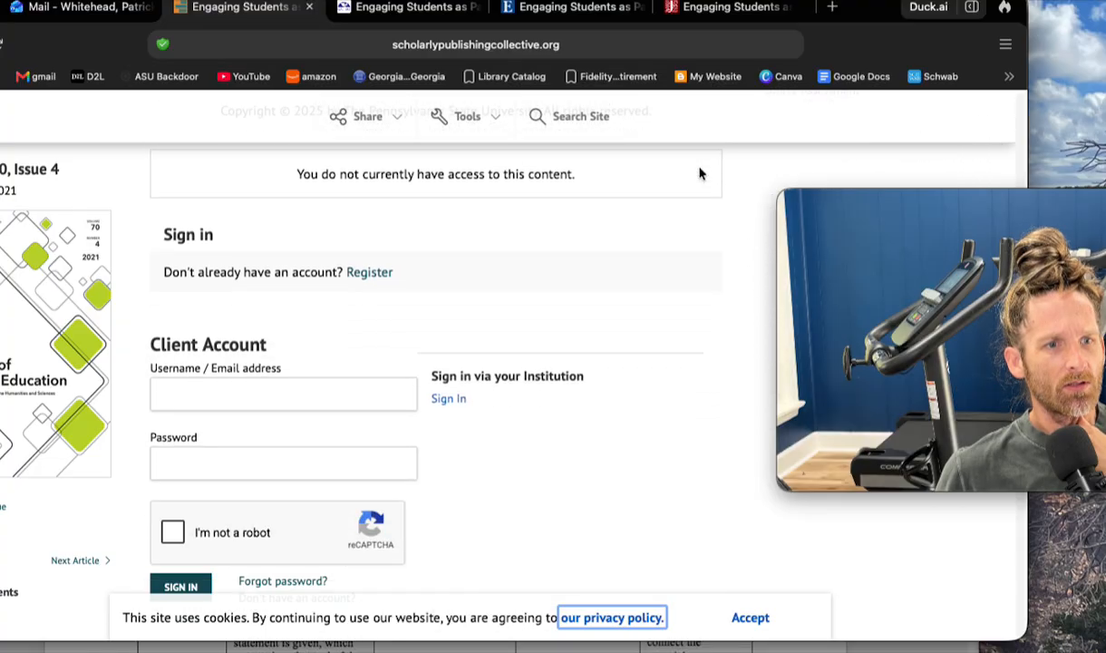
scroll(699, 173, "up", 10)
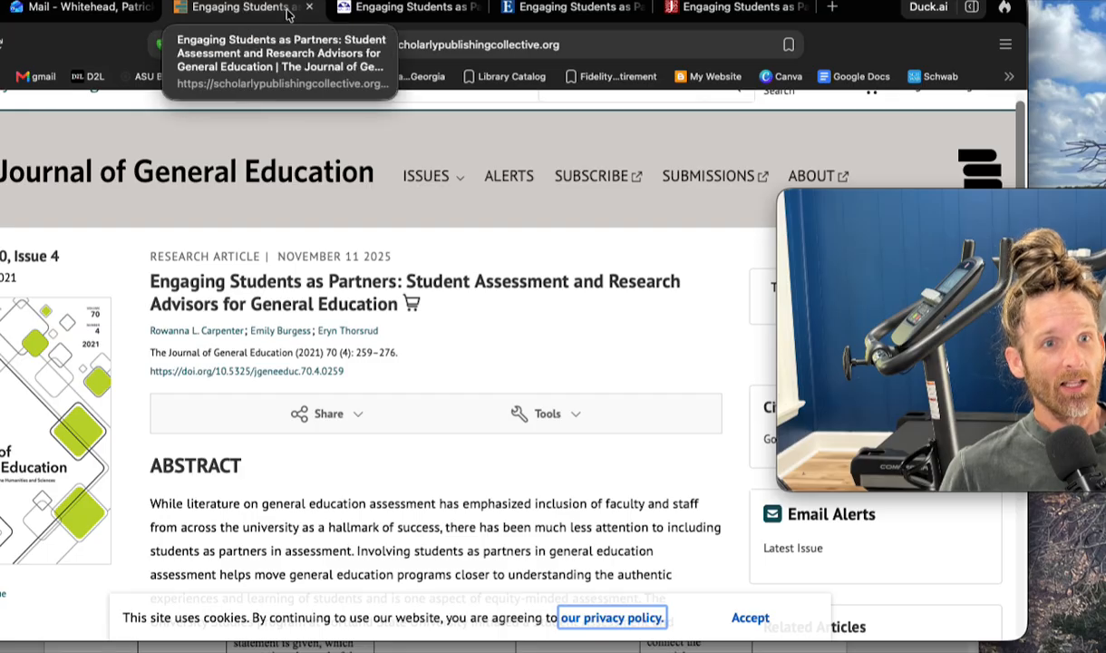
- Return to the Outlook Copilot chat, move the browser window aside, and bring the Word rubric document forward
left_click(77, 8)
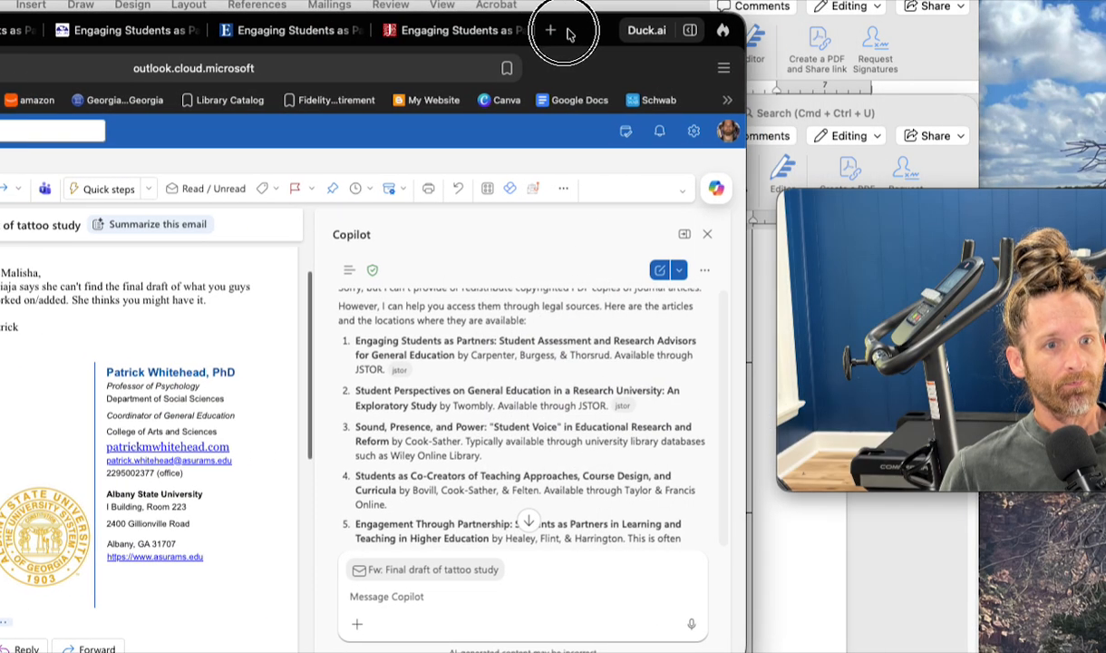
left_click_drag(569, 33, 390, 19)
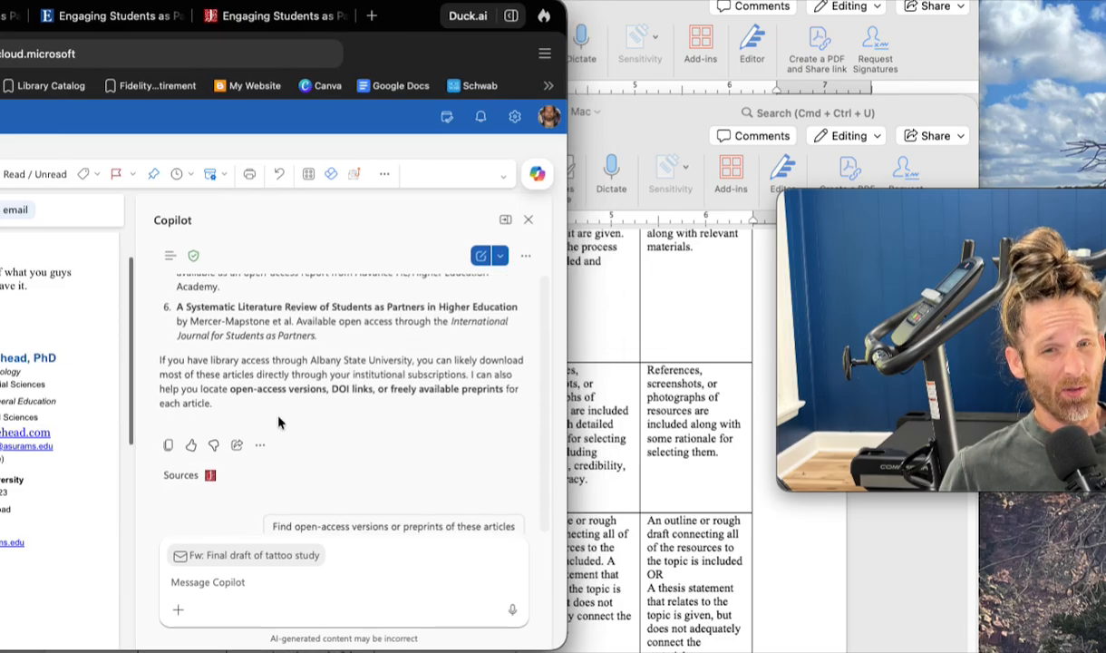
left_click(644, 367)
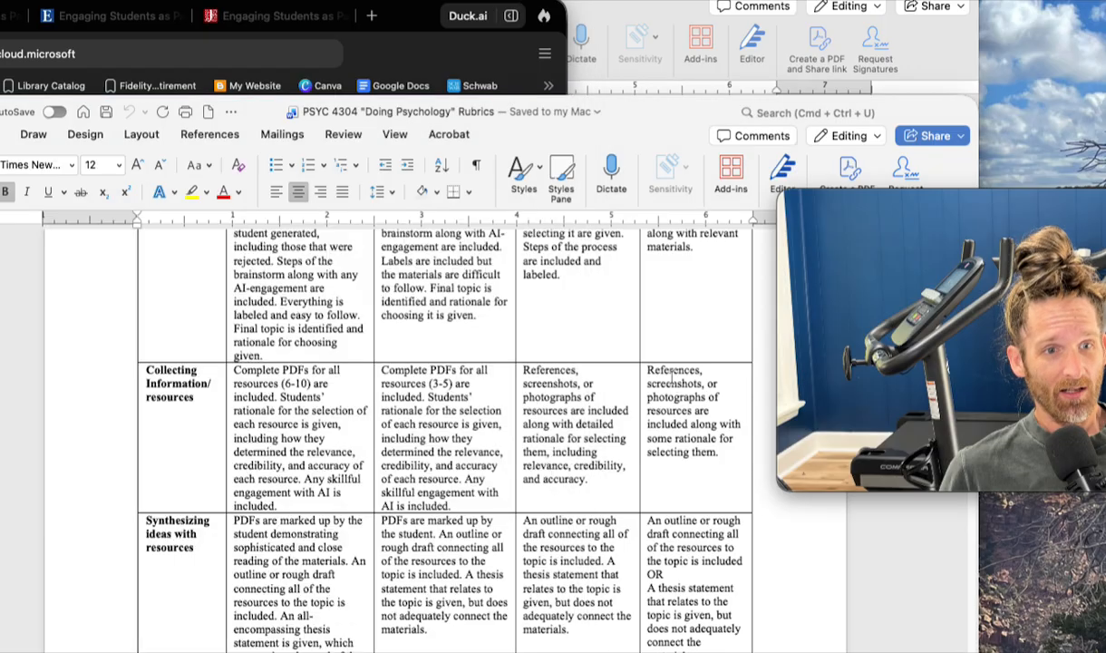
- Highlight the "Collecting Information/resources" row of the Lit Review Rubric and examine its criteria and those for synthesizing ideas with resources
double_click(289, 412)
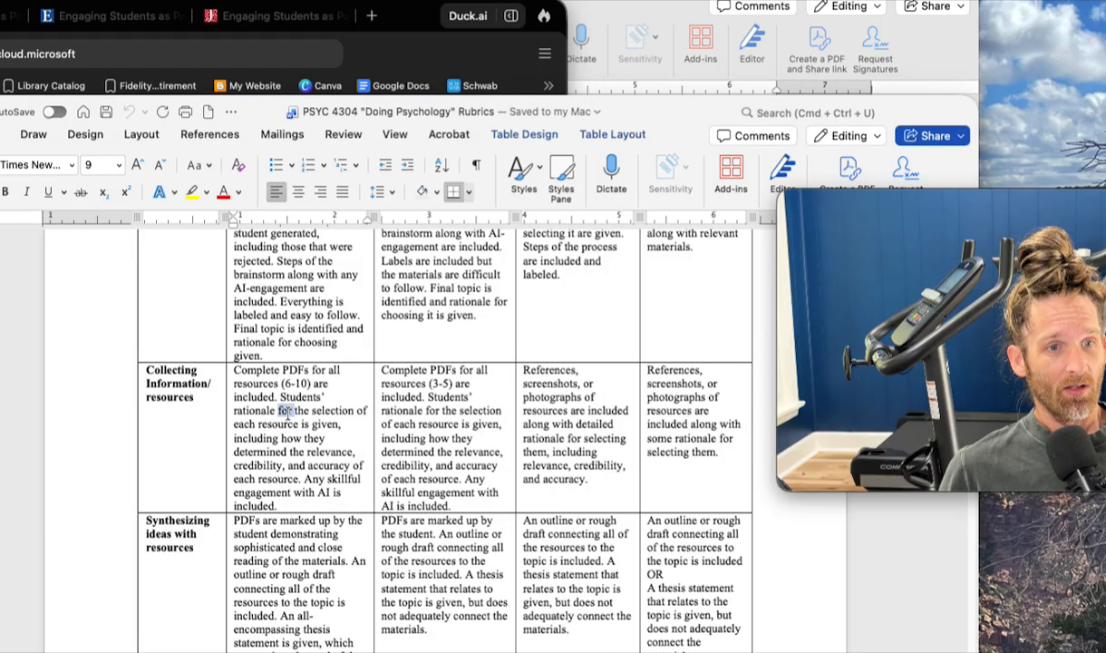
triple_click(175, 386)
left_click(175, 387)
left_click_drag(140, 378, 669, 444)
scroll(676, 442, "up", 5)
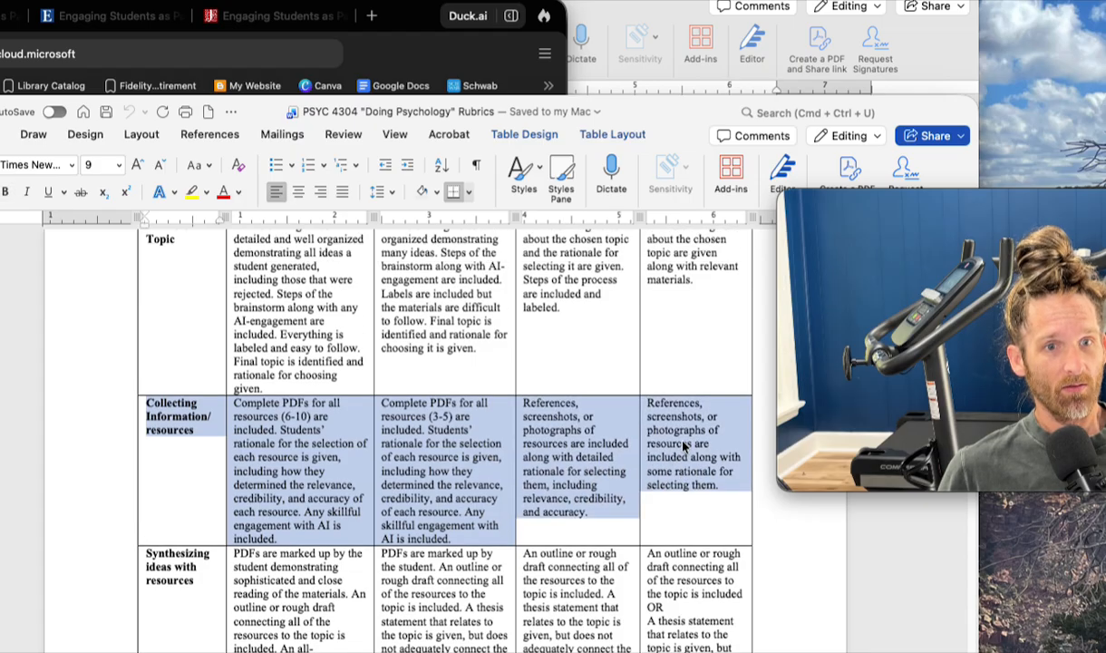
scroll(686, 442, "down", 5)
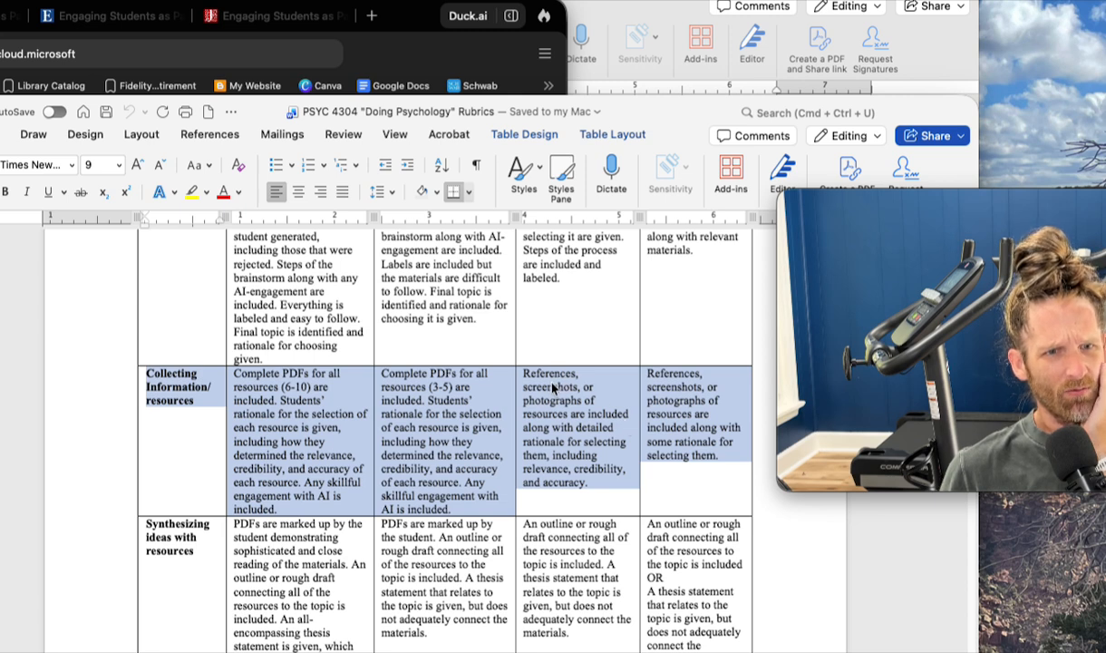
left_click(588, 444)
scroll(587, 441, "up", 3)
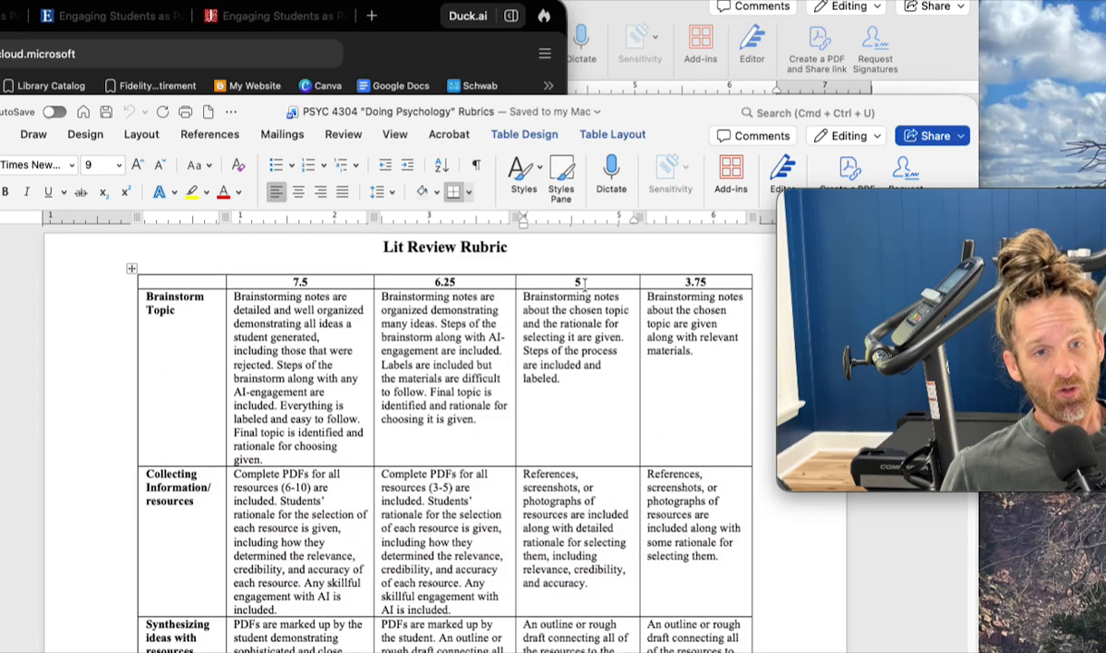
scroll(585, 284, "down", 5)
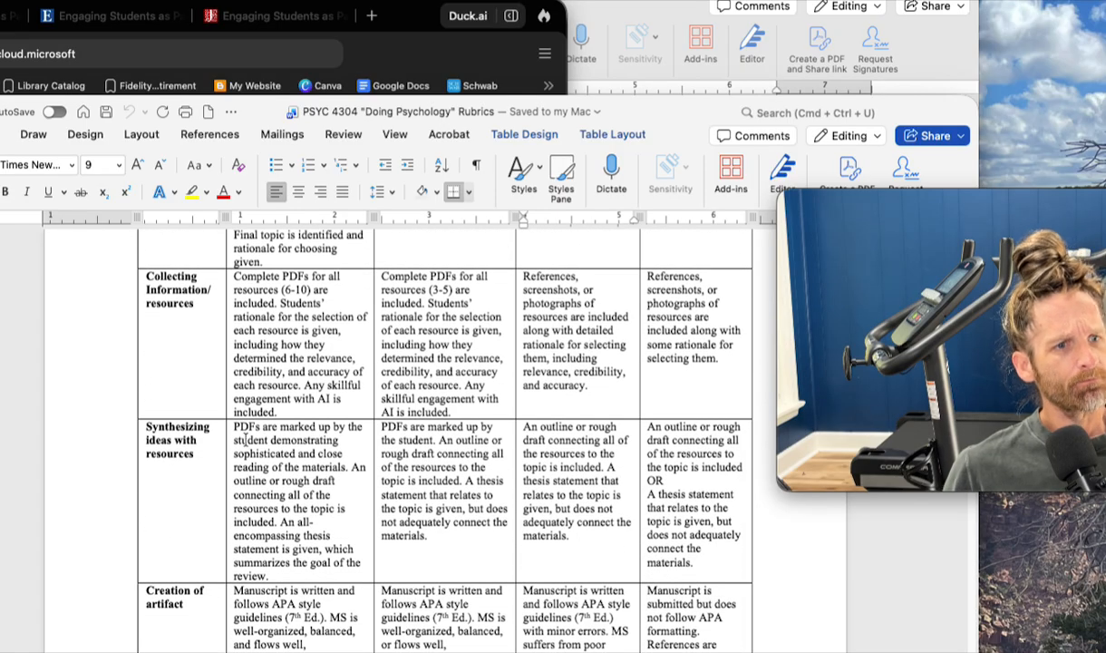
scroll(246, 440, "down", 2)
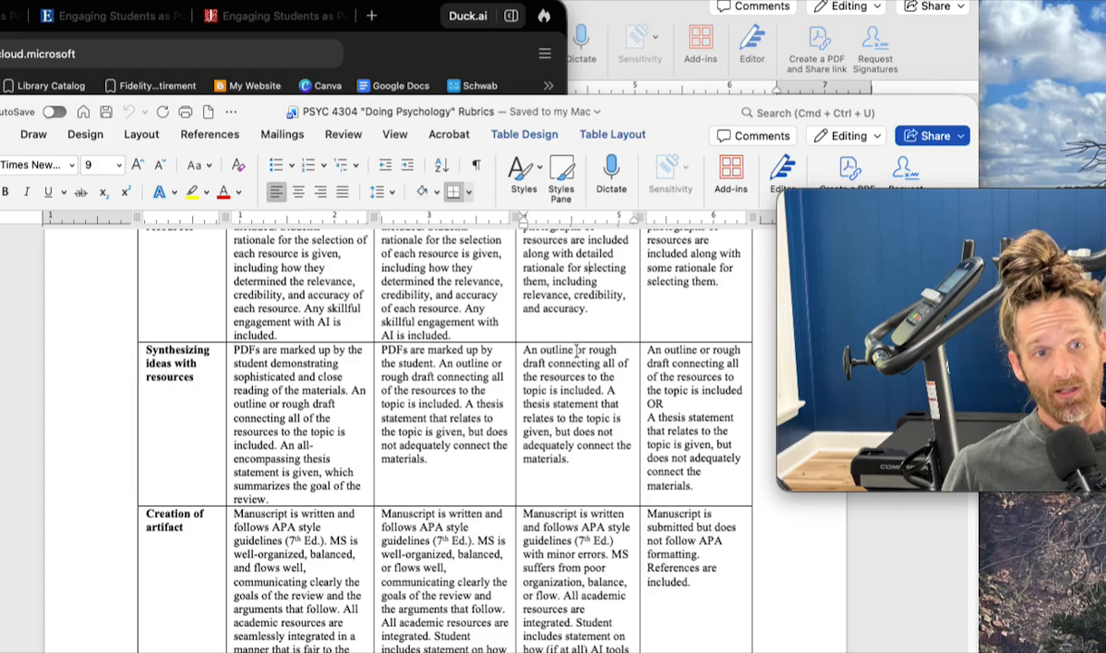
- Switch back to the Copilot chat and review its earlier replies up to the "Suggested Literature Review Organization" section
left_click(434, 47)
scroll(319, 312, "up", 5)
scroll(336, 335, "up", 2)
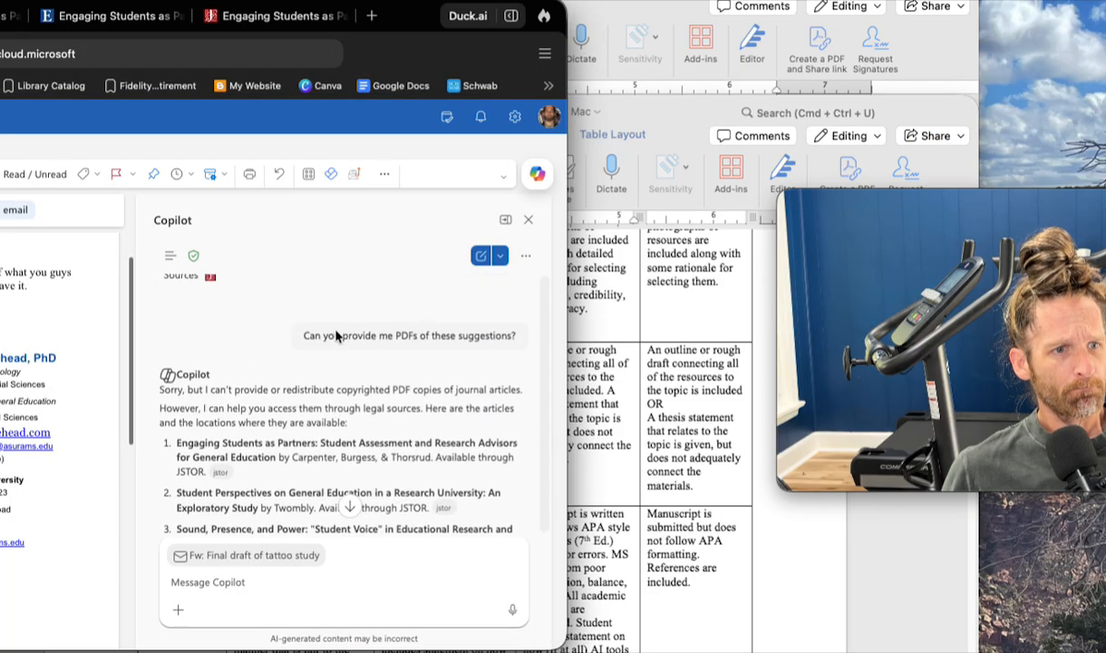
scroll(336, 336, "down", 1)
scroll(335, 336, "up", 1)
scroll(335, 337, "up", 1)
scroll(336, 336, "down", 10)
scroll(335, 336, "up", 2)
scroll(335, 337, "up", 5)
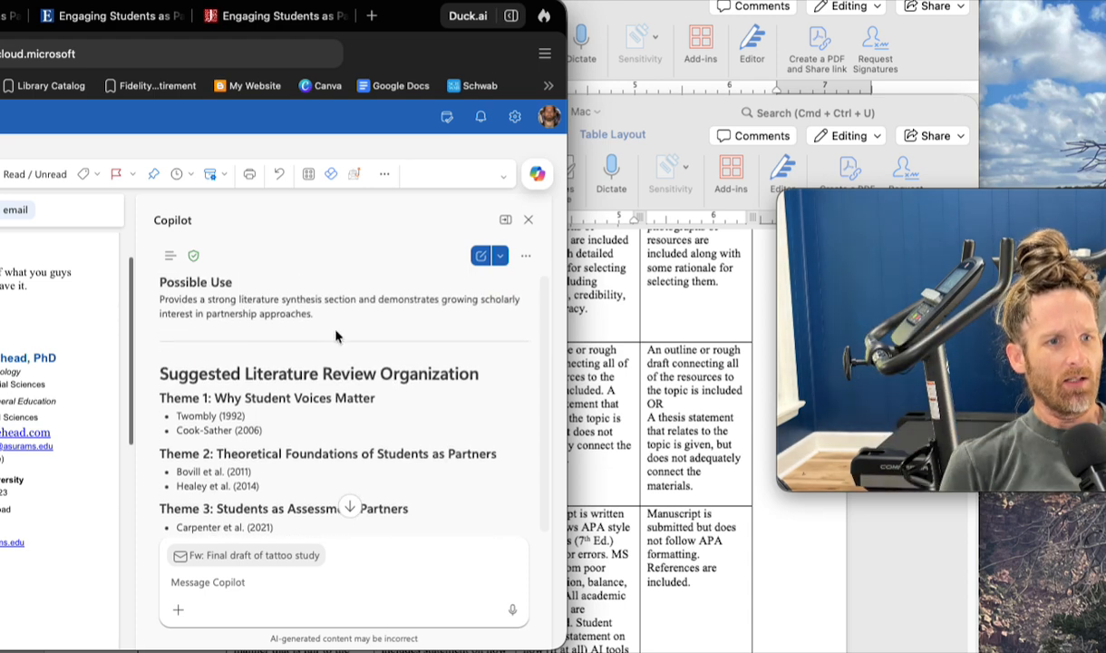
- Ask Copilot "will you write me a lit review based on your suggested organization?"
type("will you write me a lit ervi")
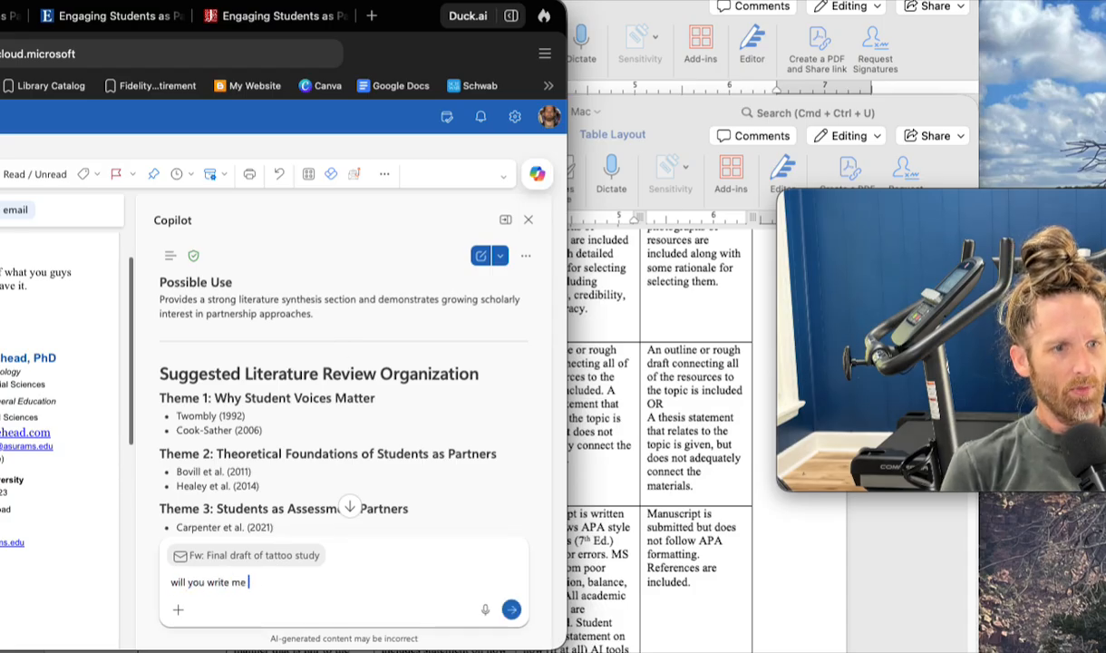
key("BackSpace")
key("BackSpace")
key("BackSpace")
key("BackSpace")
type("review based on yo")
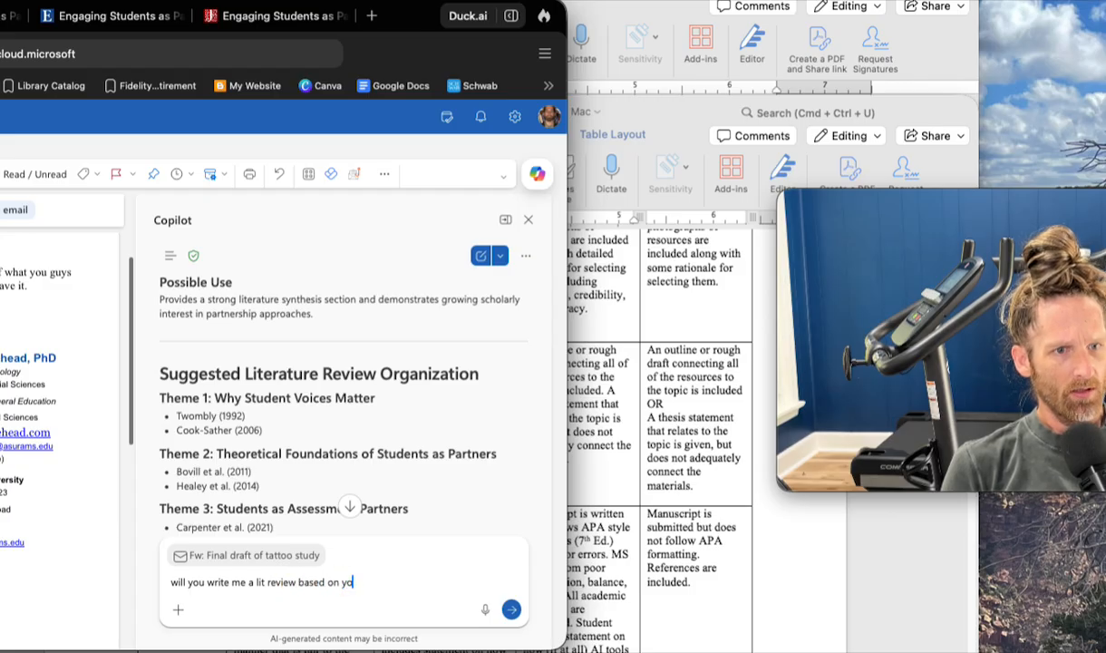
type("ur suggested org")
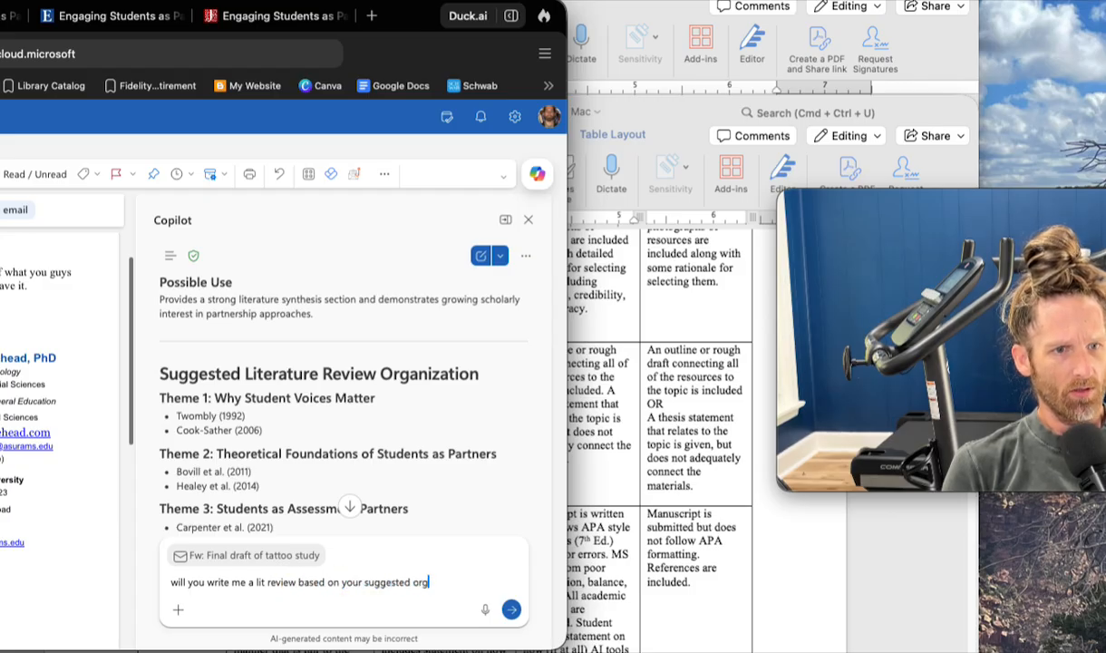
type("anization?")
key("Return")
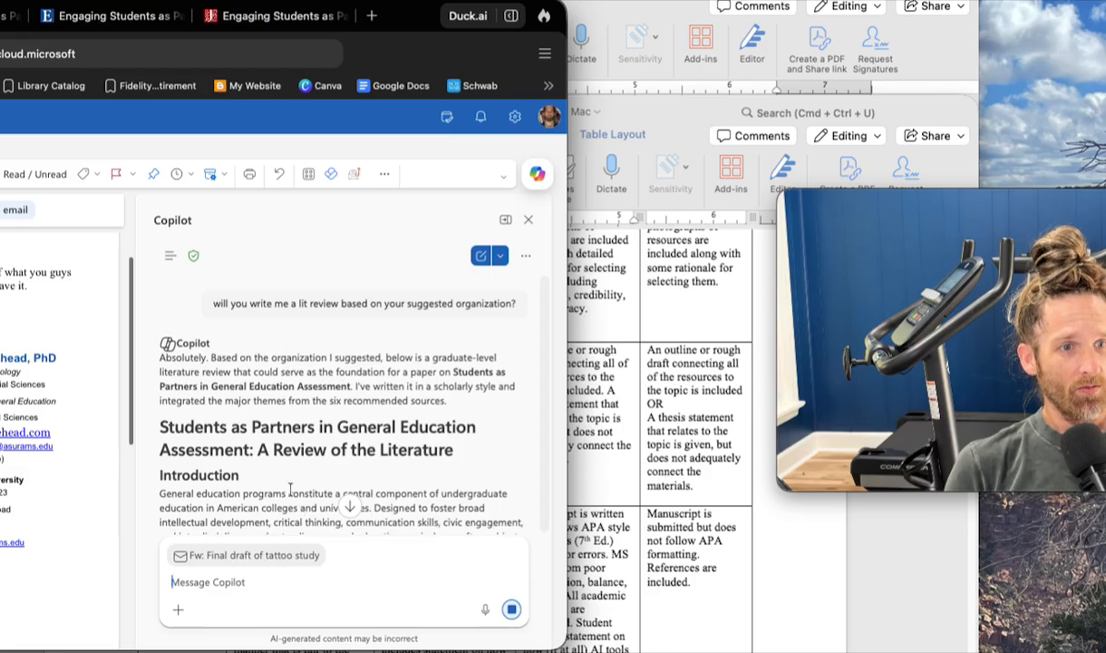
- Select Copilot's complete generated literature review, from its title through the end of the conclusion, and copy it
left_click_drag(158, 433, 296, 543)
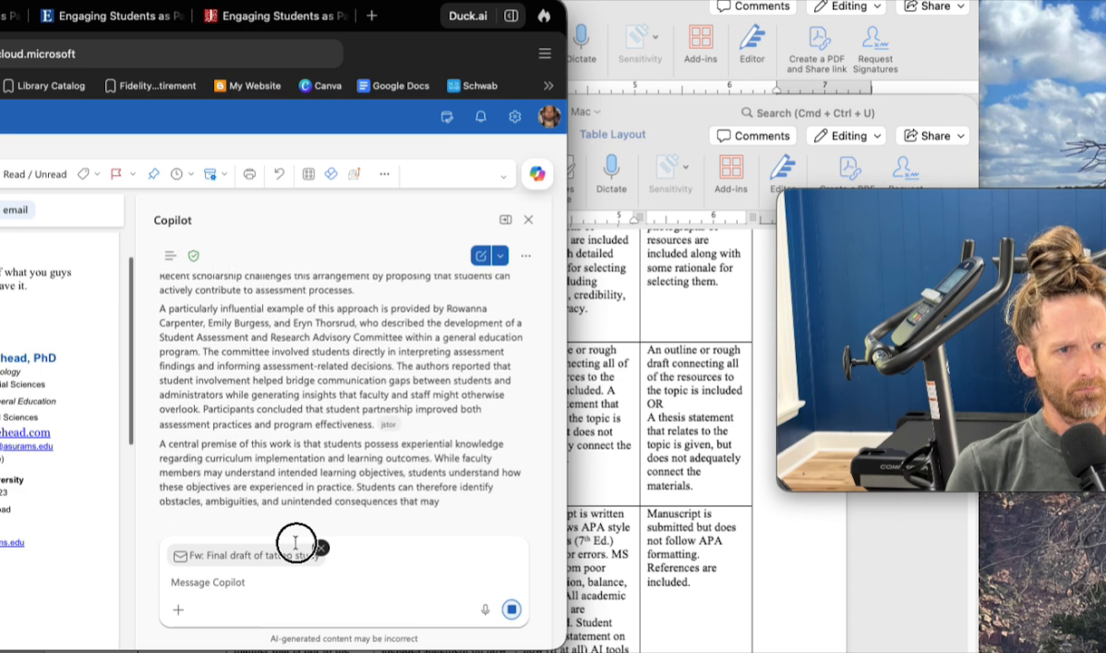
left_click_drag(296, 544, 315, 564)
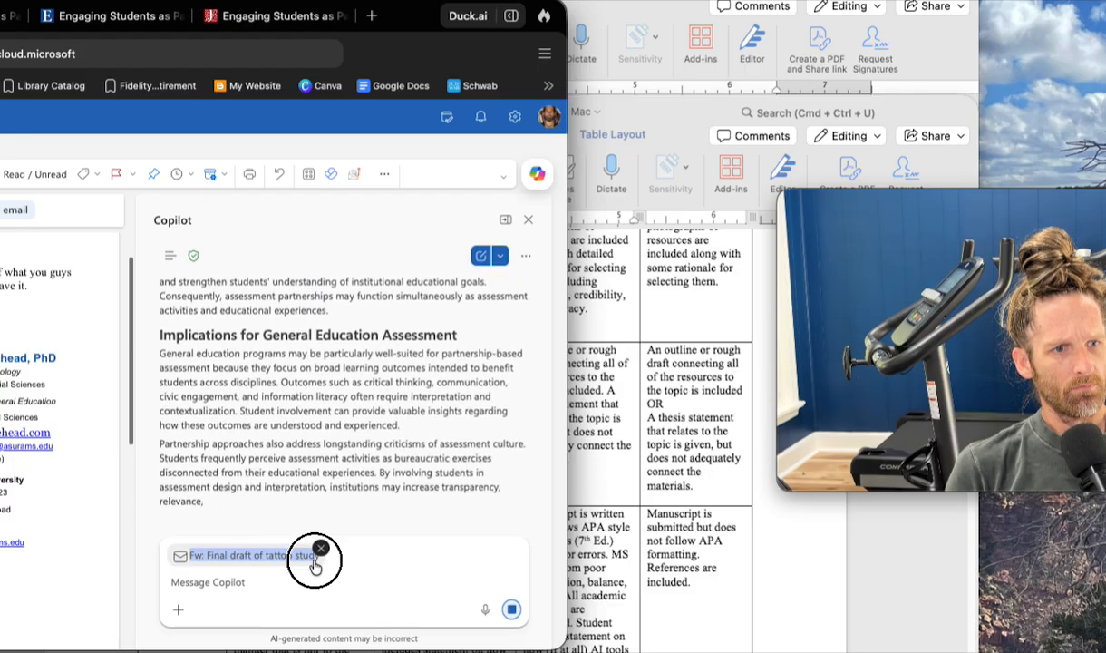
left_click_drag(314, 564, 357, 377)
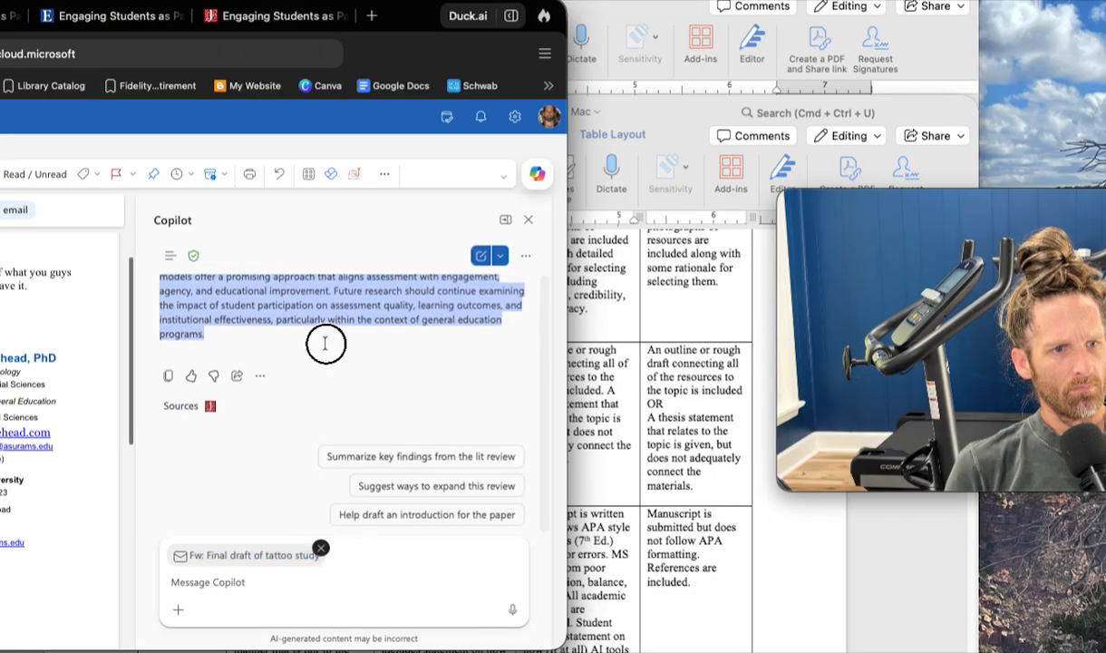
key("super+c")
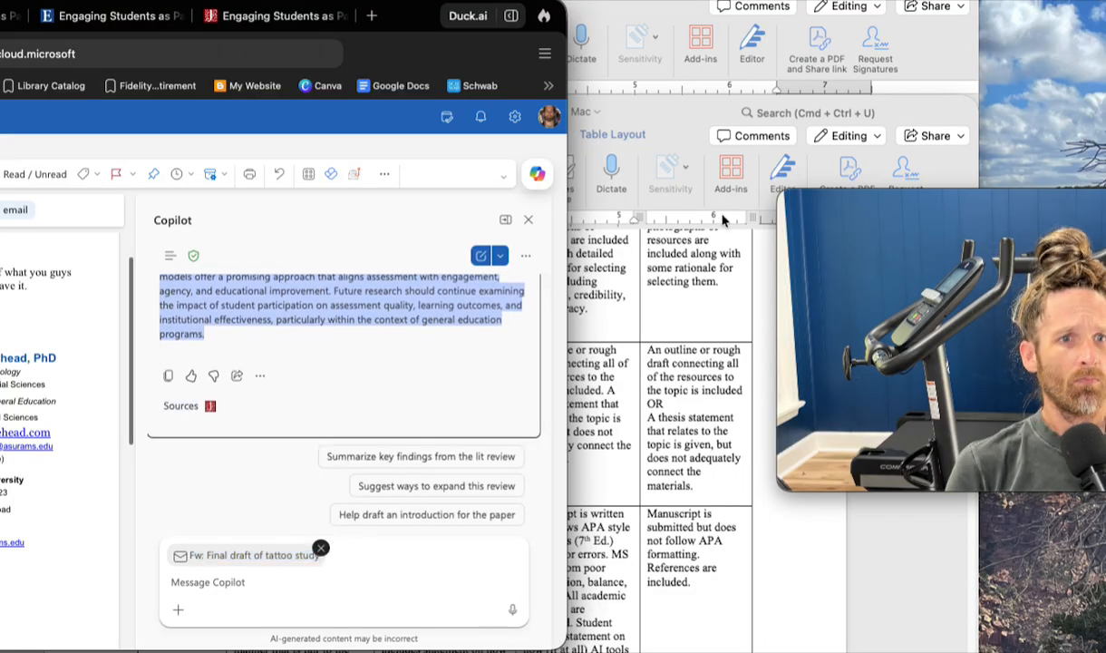
- Switch to the Word notes document and paste the copied literature review on a new page after the Copilot suggestion paragraph
left_click(624, 13)
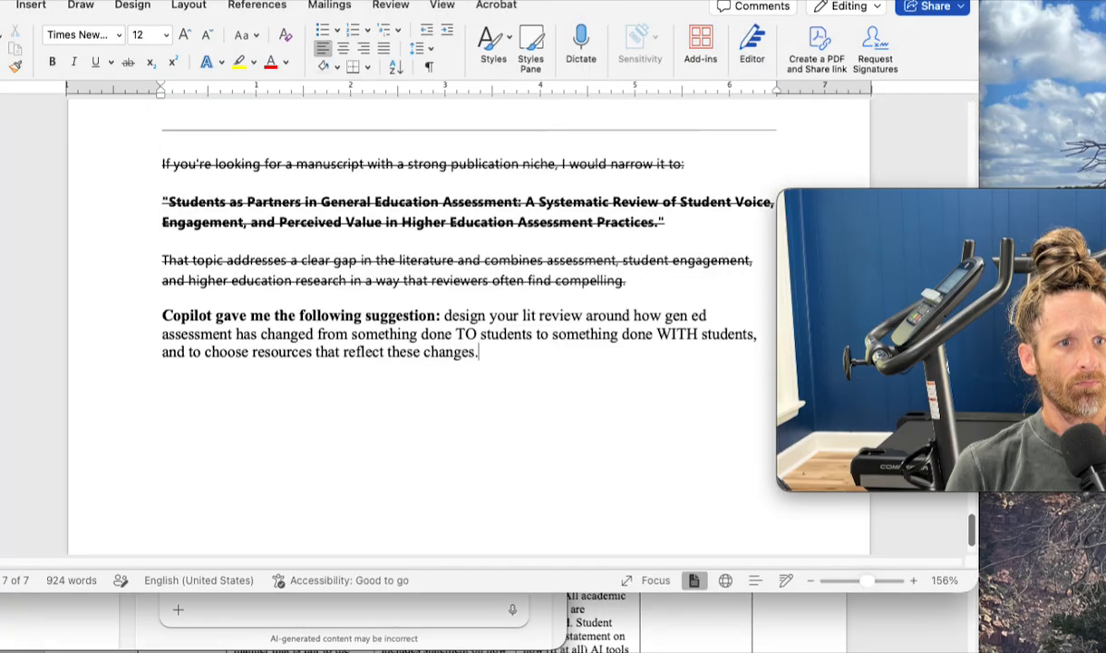
key("Return")
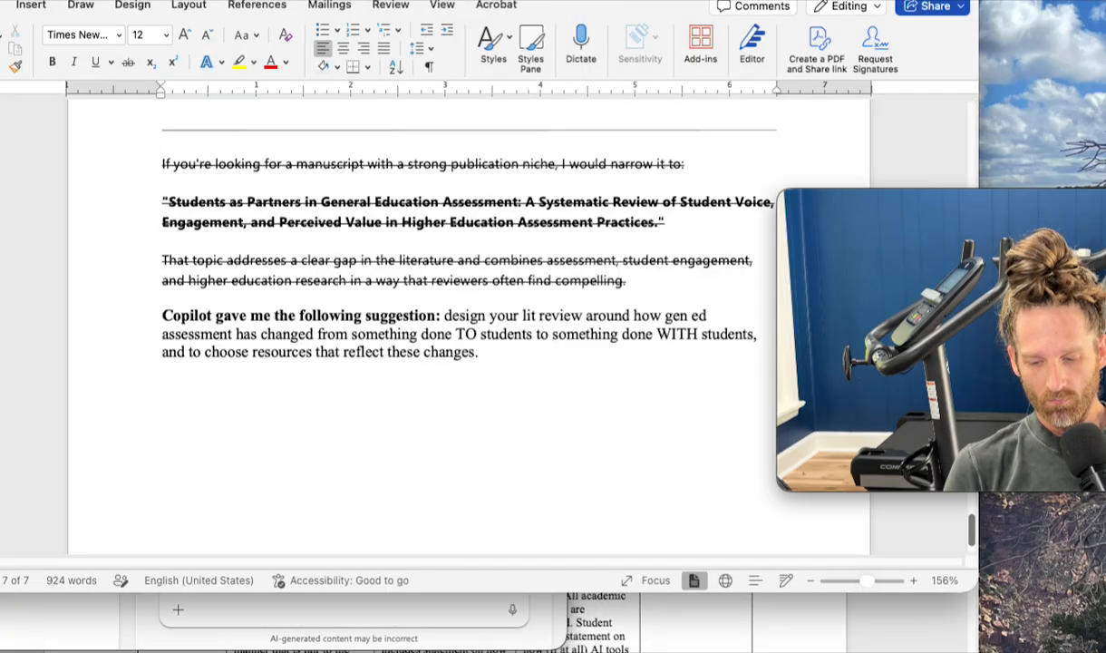
key("super+Return")
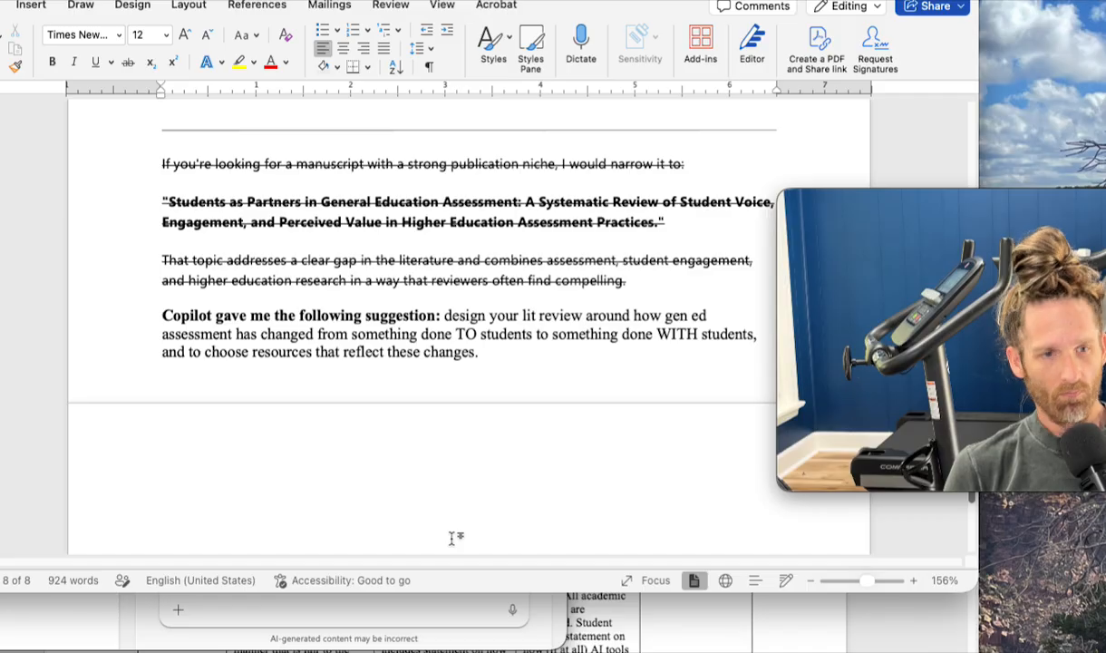
key("super+v")
- Select the pasted review to check its length, glance at the rubric among the open windows, and return to the notes document's conclusion
scroll(470, 415, "up", 20)
scroll(469, 415, "down", 4)
left_click_drag(162, 299, 424, 366)
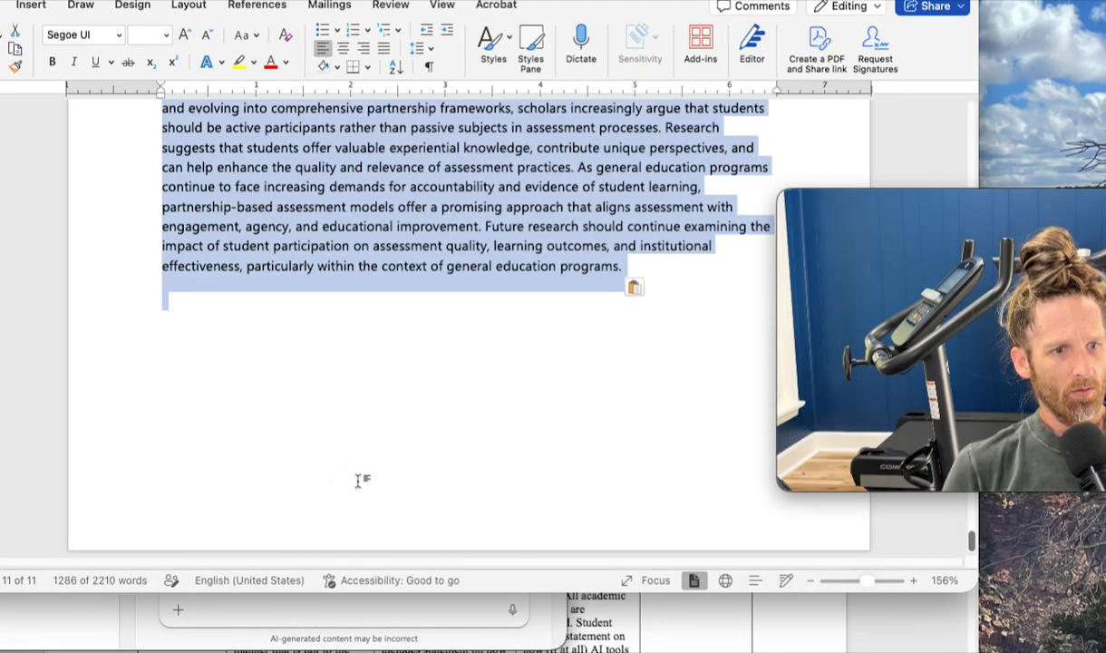
key("ctrl+Up")
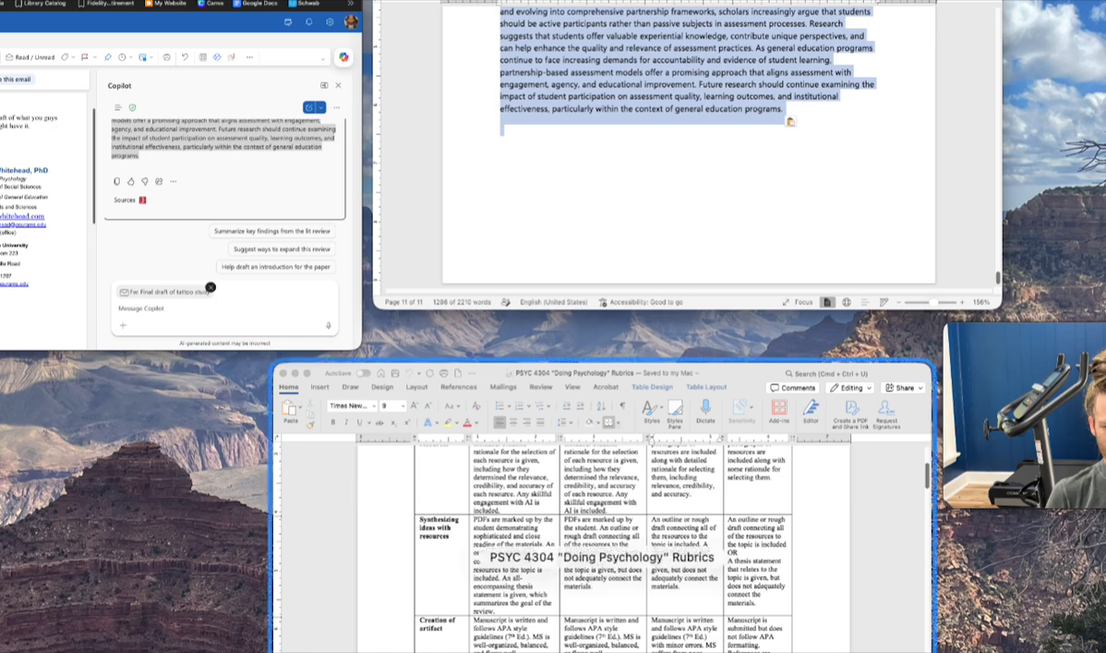
left_click(790, 121)
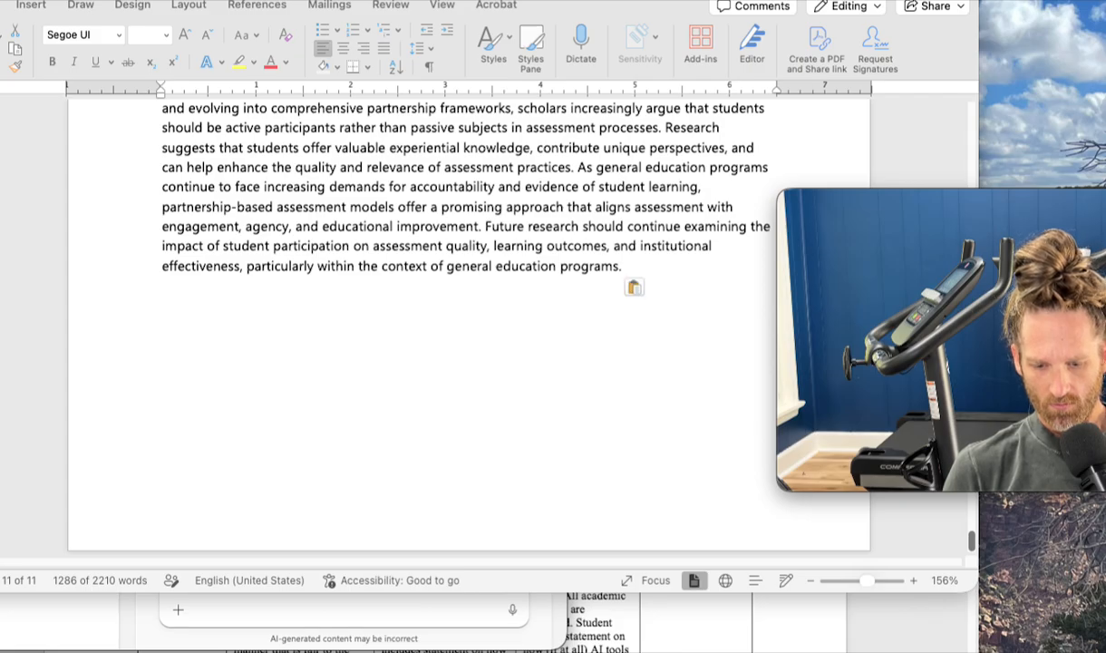
scroll(606, 344, "up", 4)
left_click(601, 341)
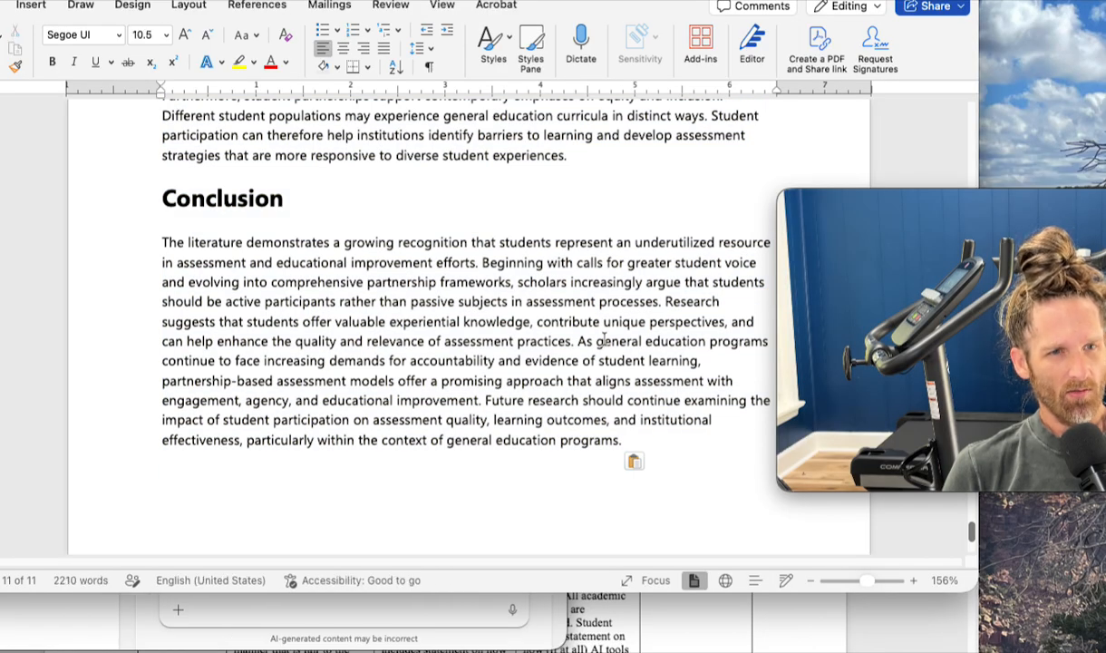
- Go back to the start of the pasted literature review and read its title and Introduction section
scroll(603, 341, "up", 10)
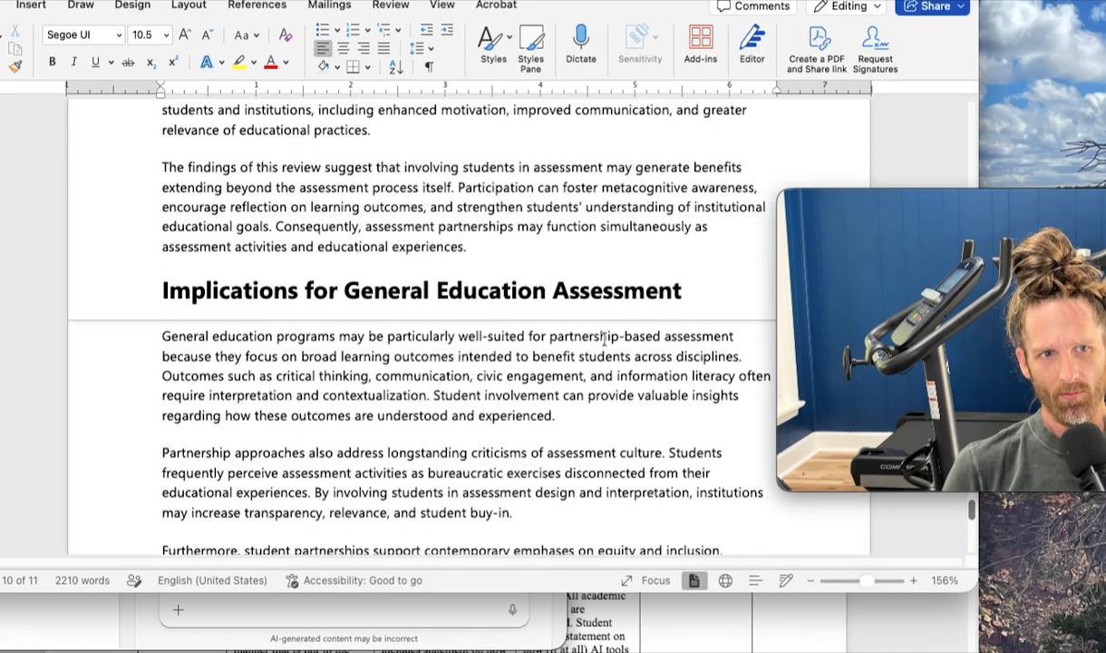
scroll(604, 339, "up", 8)
scroll(604, 339, "up", 11)
scroll(604, 339, "up", 17)
scroll(603, 339, "up", 14)
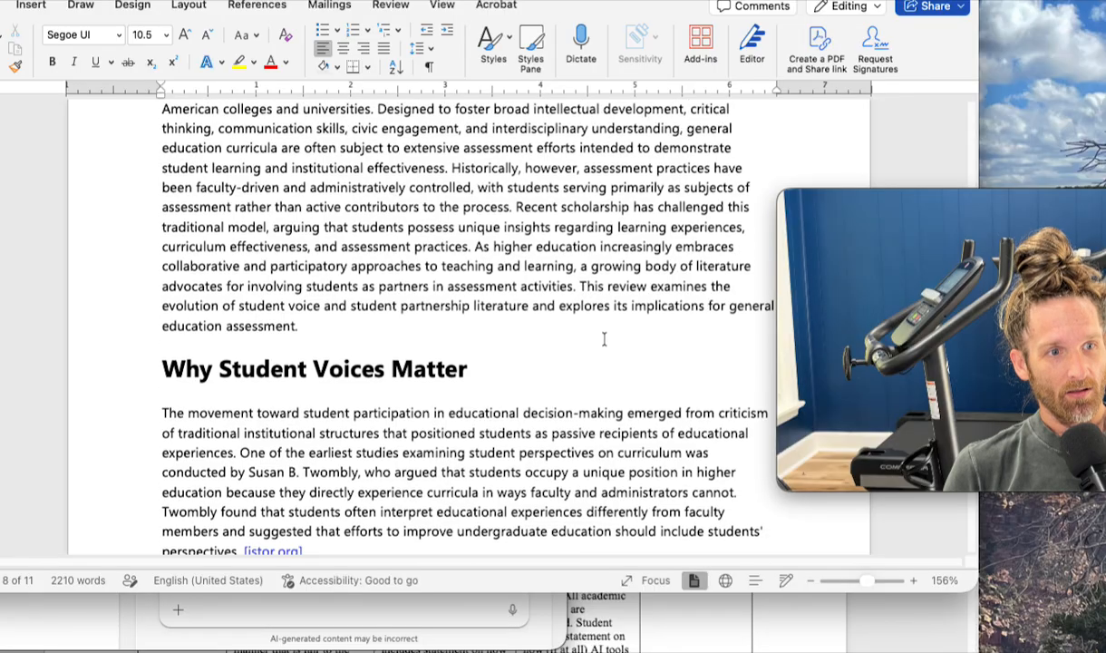
scroll(123, 317, "up", 5)
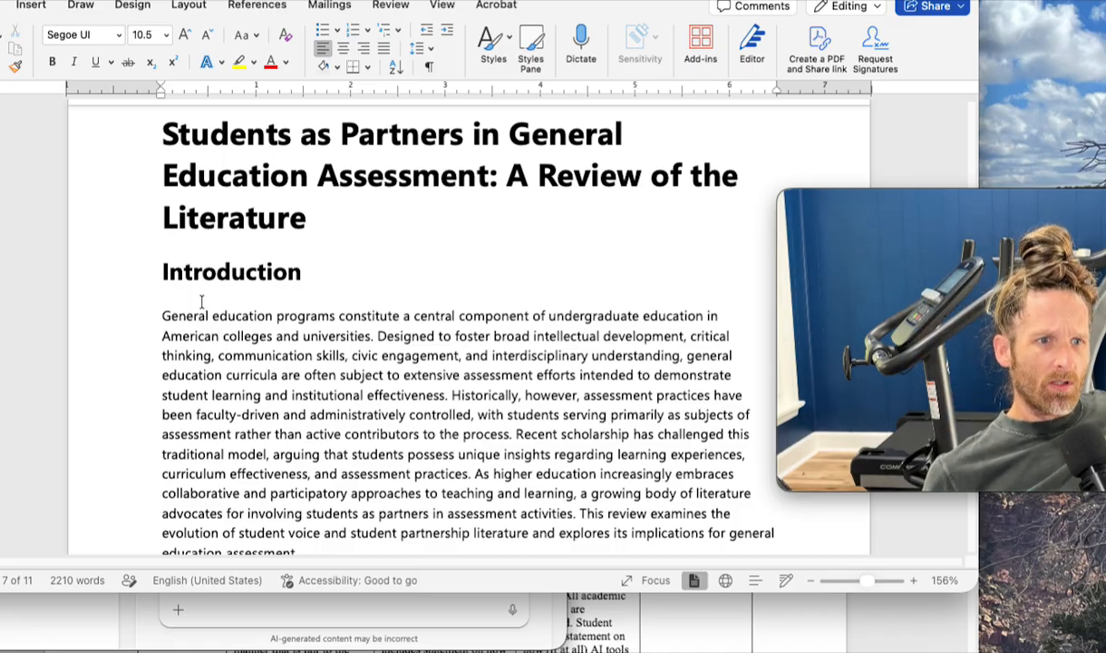
scroll(201, 302, "down", 3)
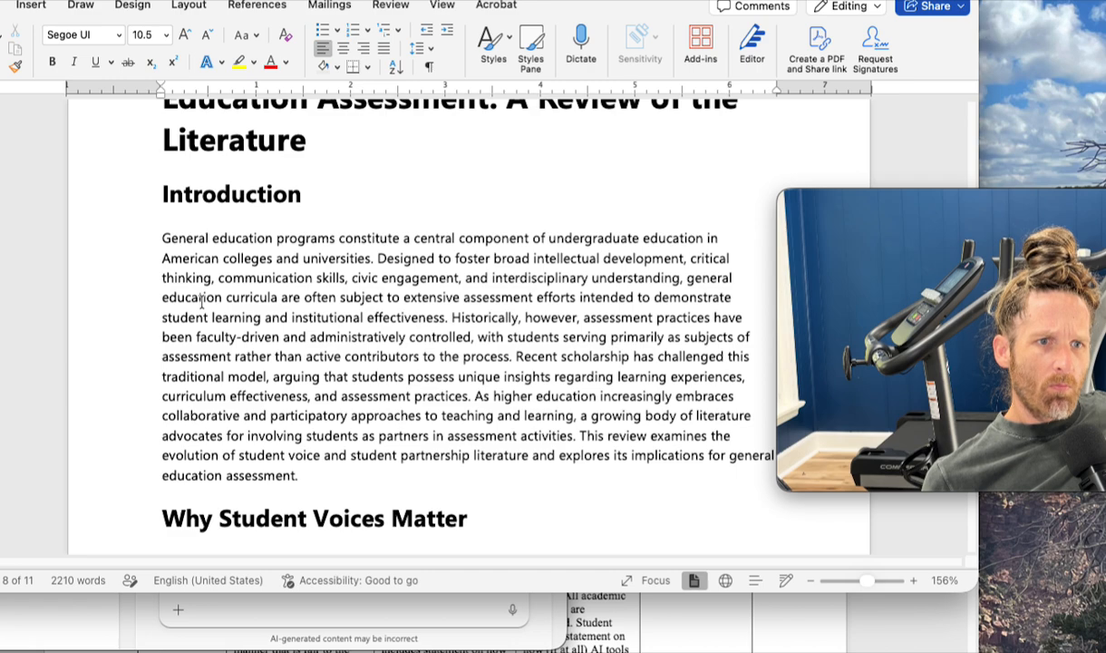
scroll(202, 302, "down", 3)
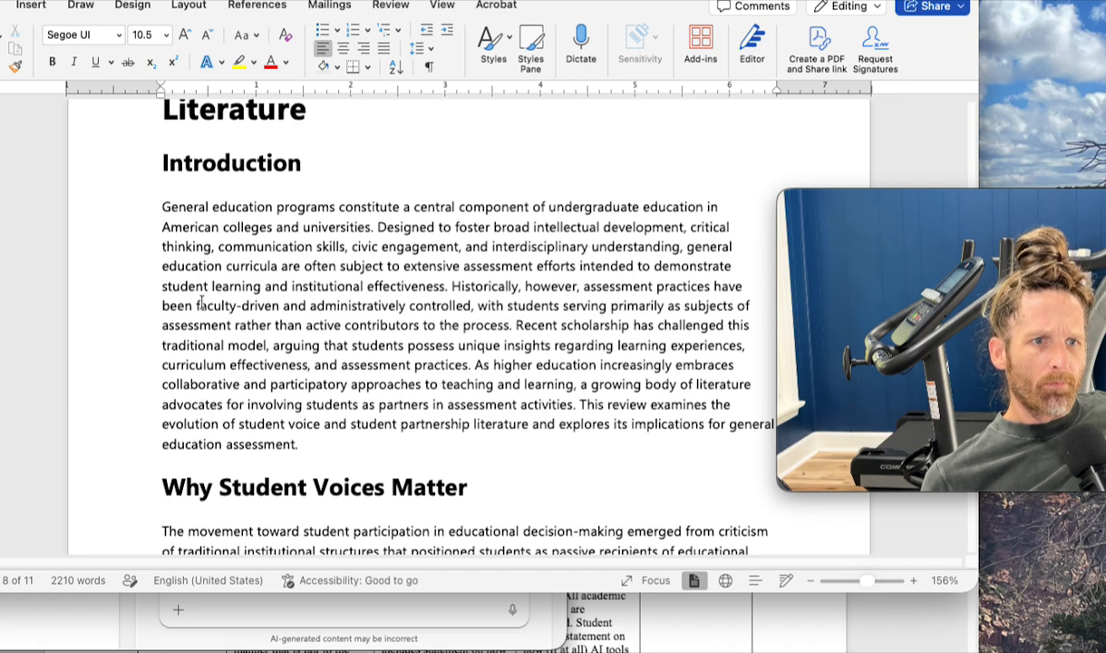
scroll(201, 302, "down", 1)
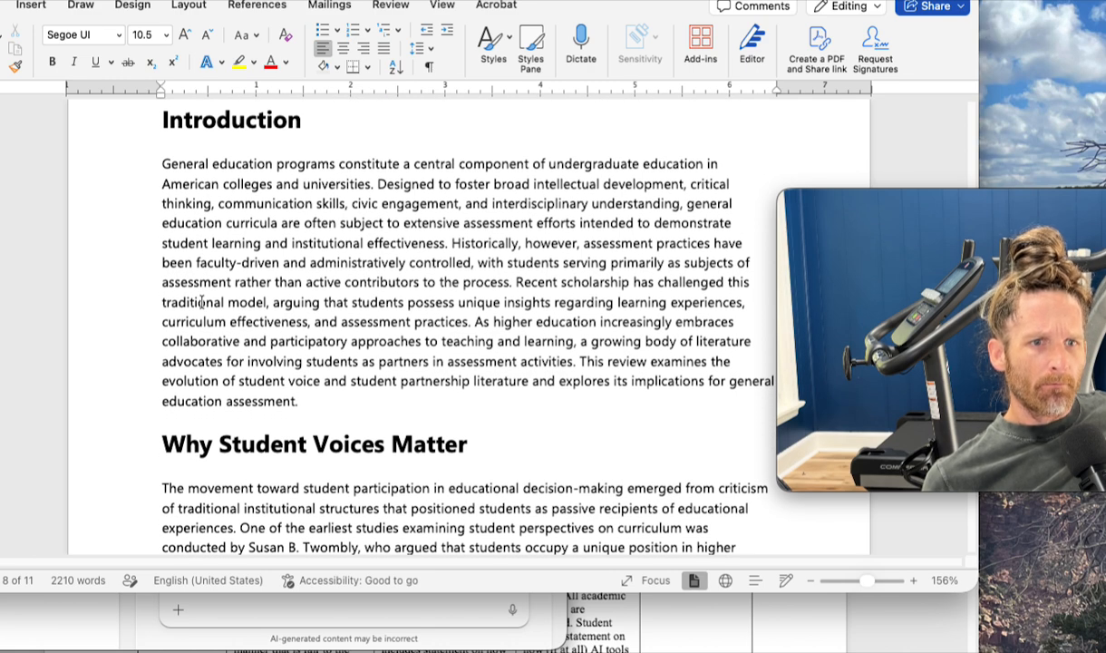
scroll(202, 302, "down", 1)
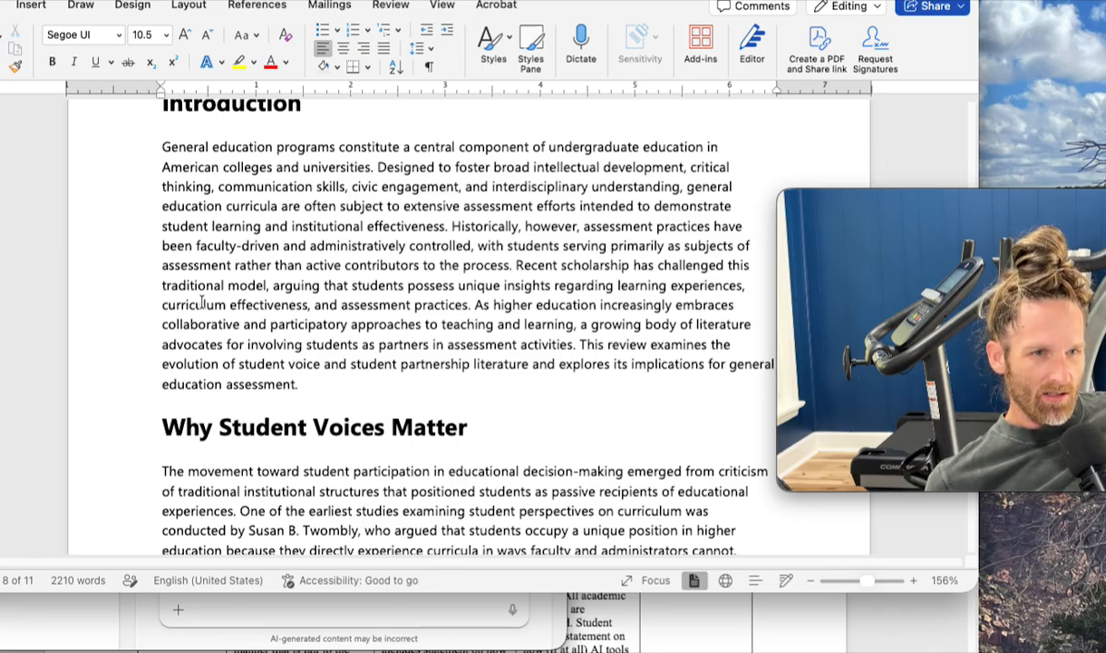
- Read the "Why Student Voices Matter" section and examine how its paragraphs cite their sources
scroll(411, 359, "down", 3)
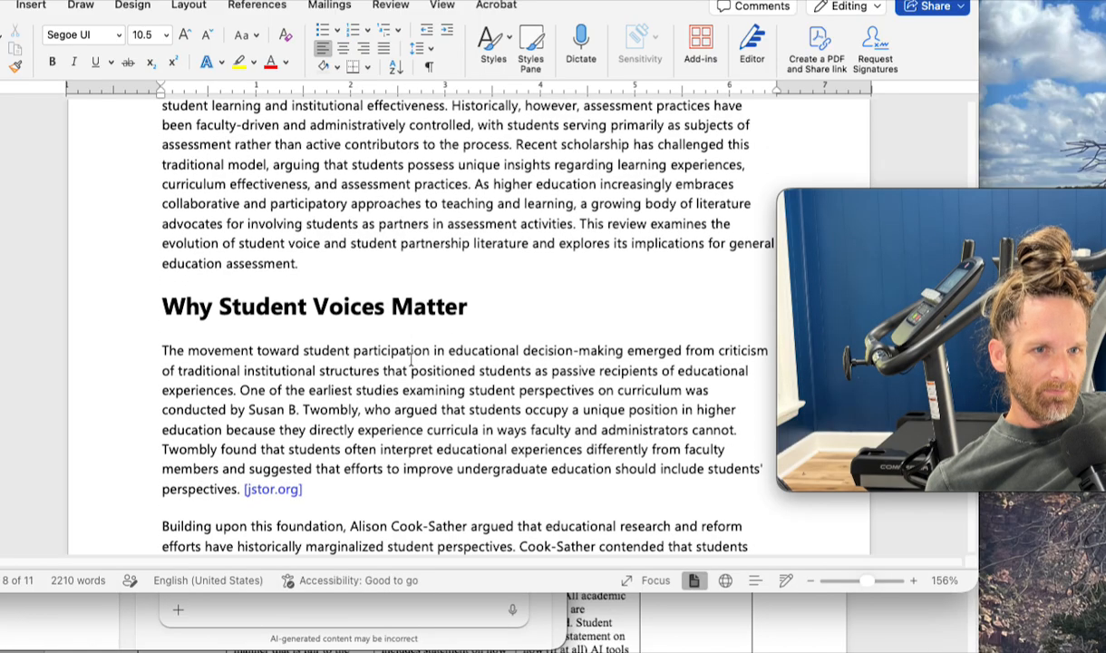
scroll(411, 360, "up", 1)
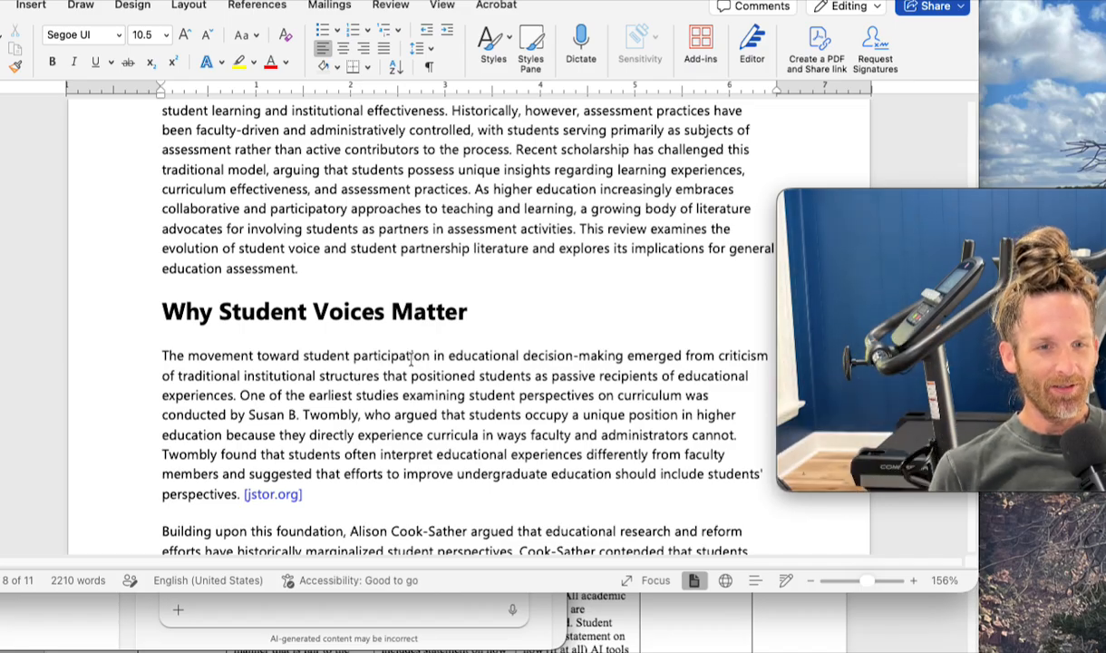
scroll(485, 434, "down", 3)
scroll(485, 433, "down", 2)
scroll(485, 433, "down", 1)
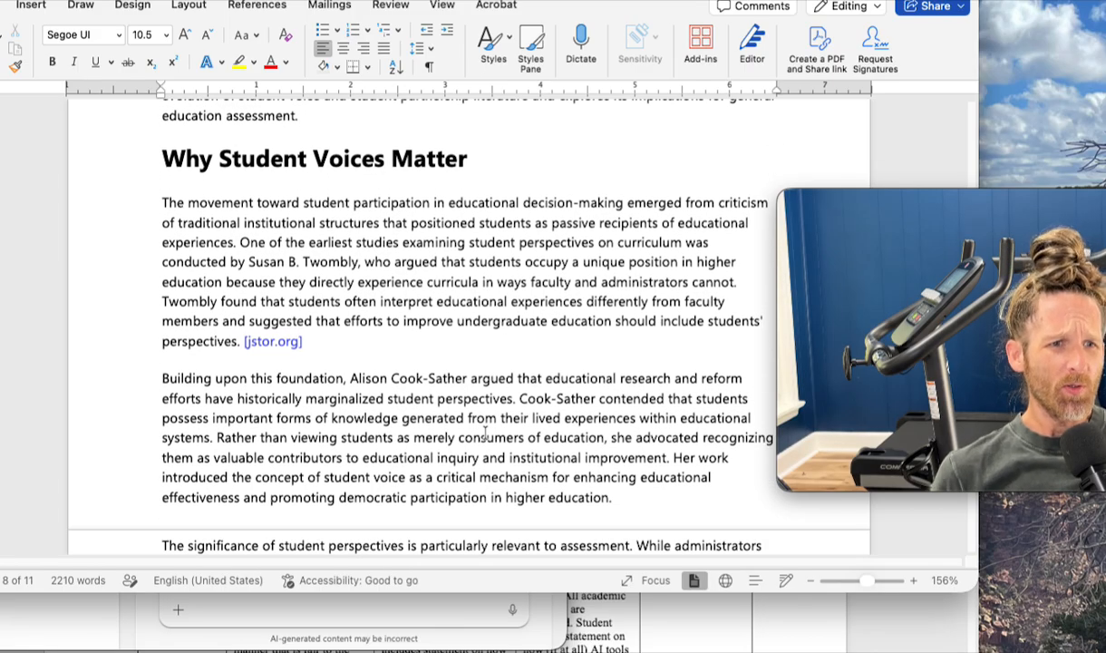
scroll(486, 432, "down", 1)
scroll(486, 433, "up", 2)
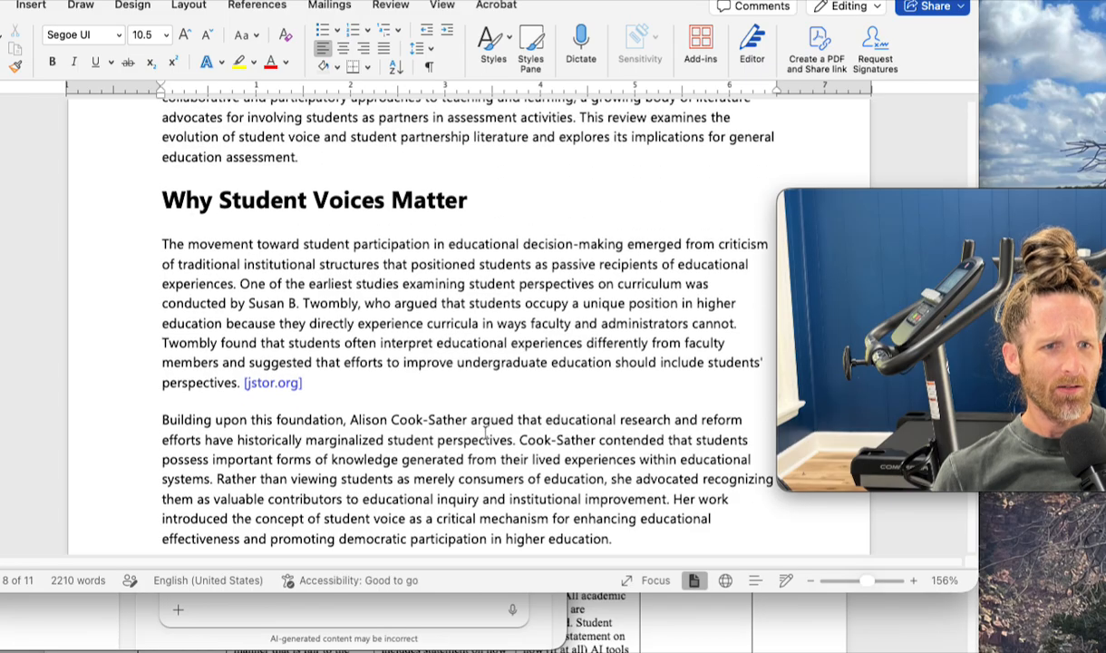
scroll(485, 433, "down", 1)
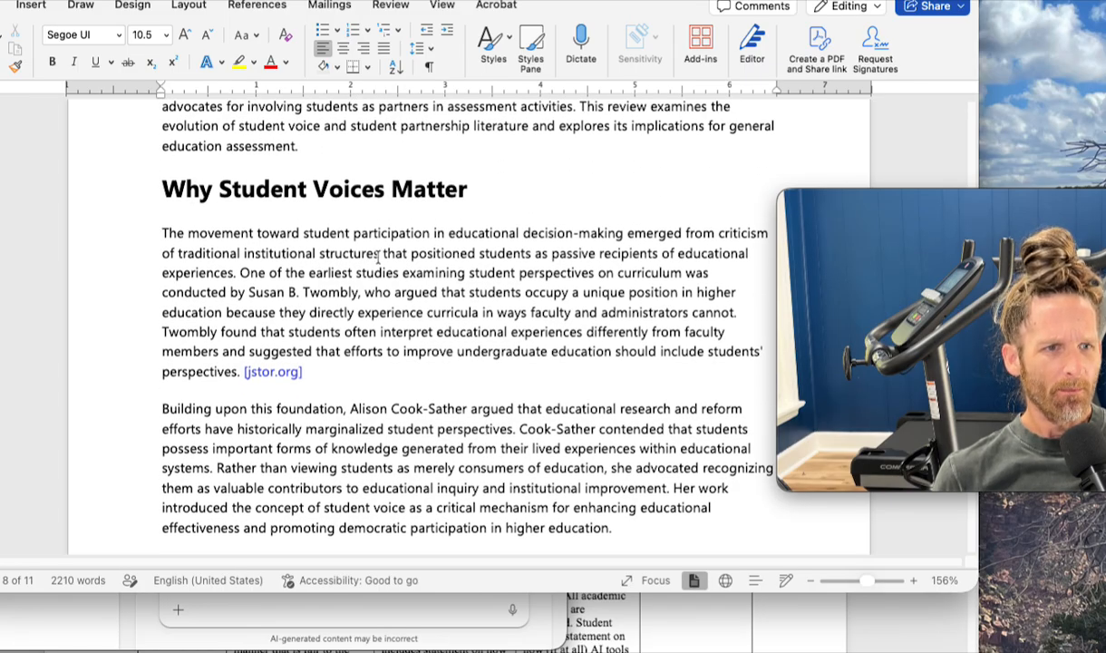
scroll(378, 257, "down", 5)
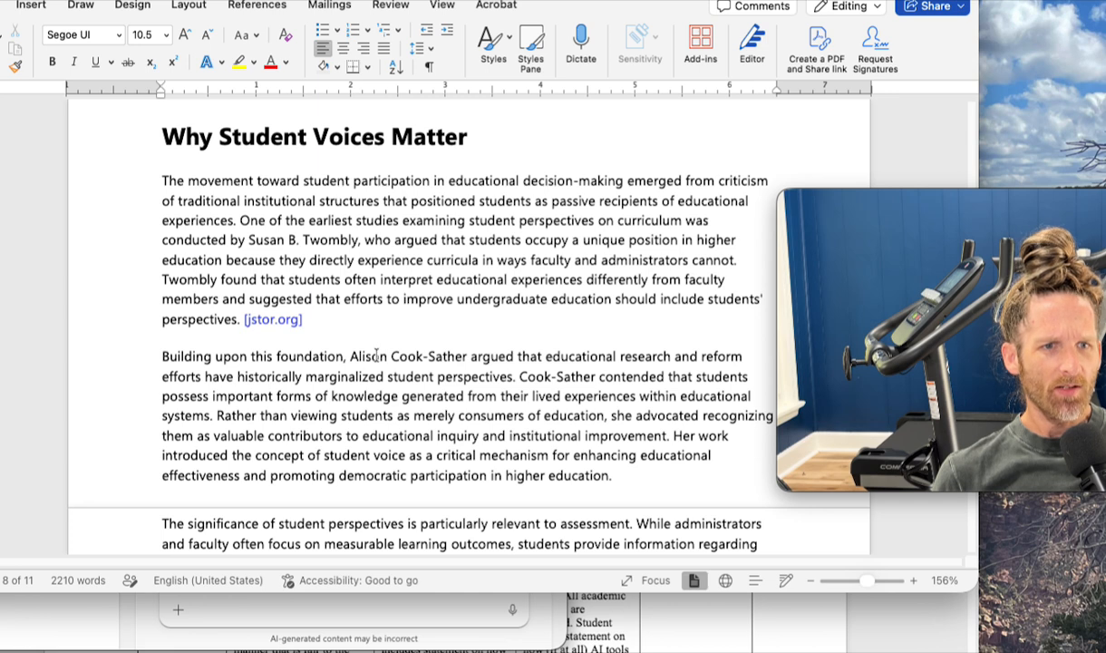
scroll(376, 356, "down", 3)
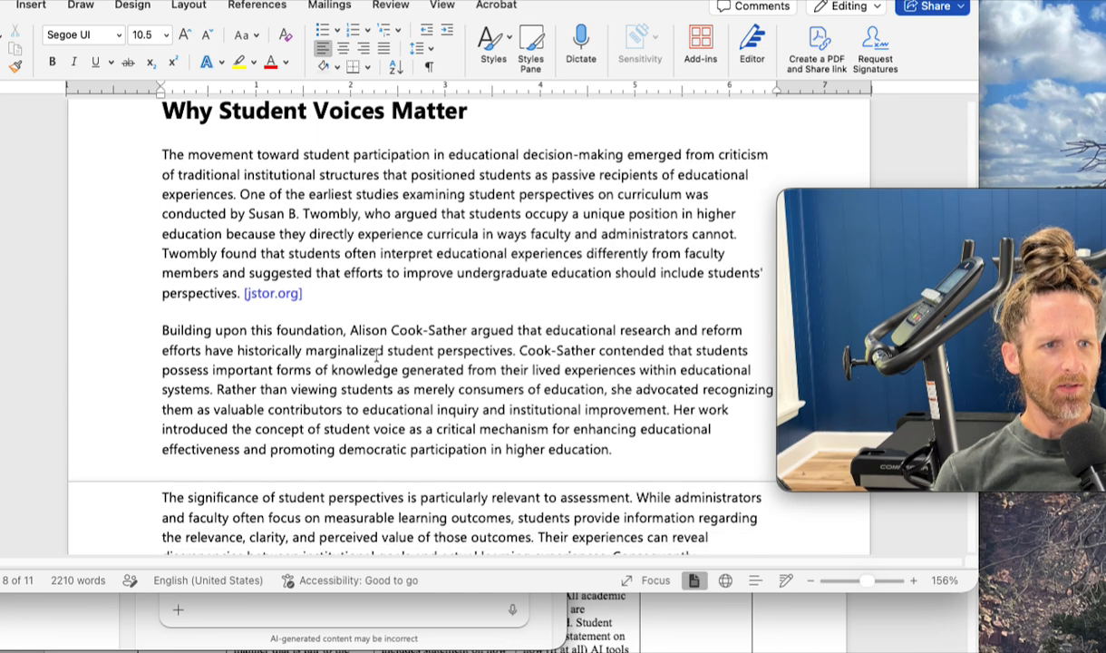
scroll(678, 460, "down", 3)
left_click(674, 448)
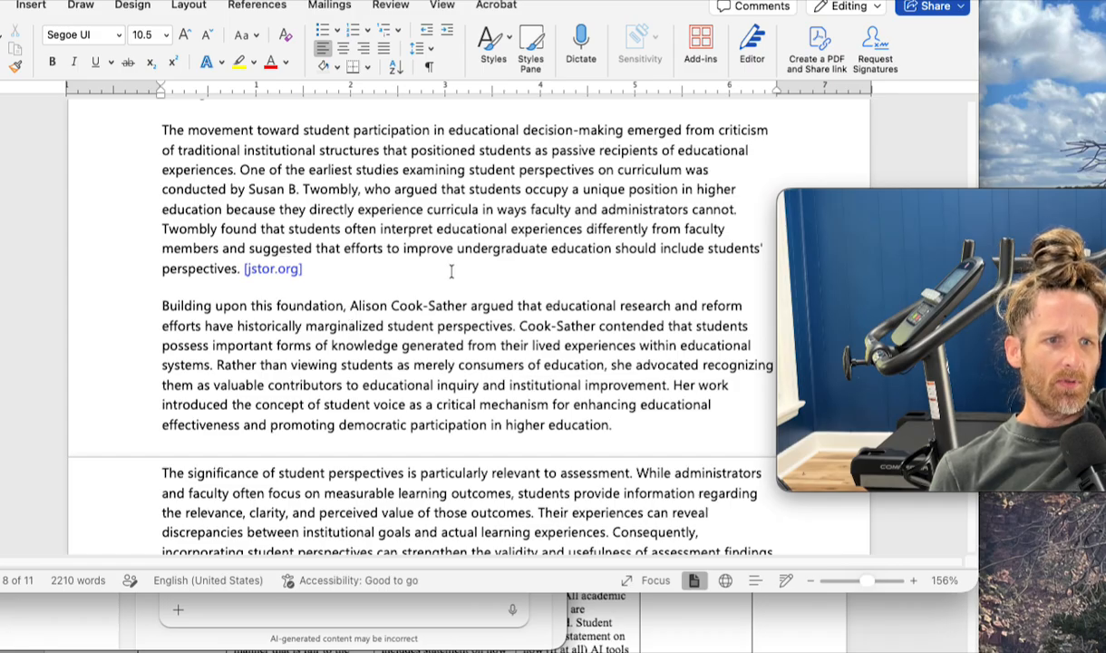
- Read on into "Theoretical Foundations of Students as Partners" and highlight its second paragraph, about the systematic framework for student-faculty partnerships
scroll(450, 271, "down", 3)
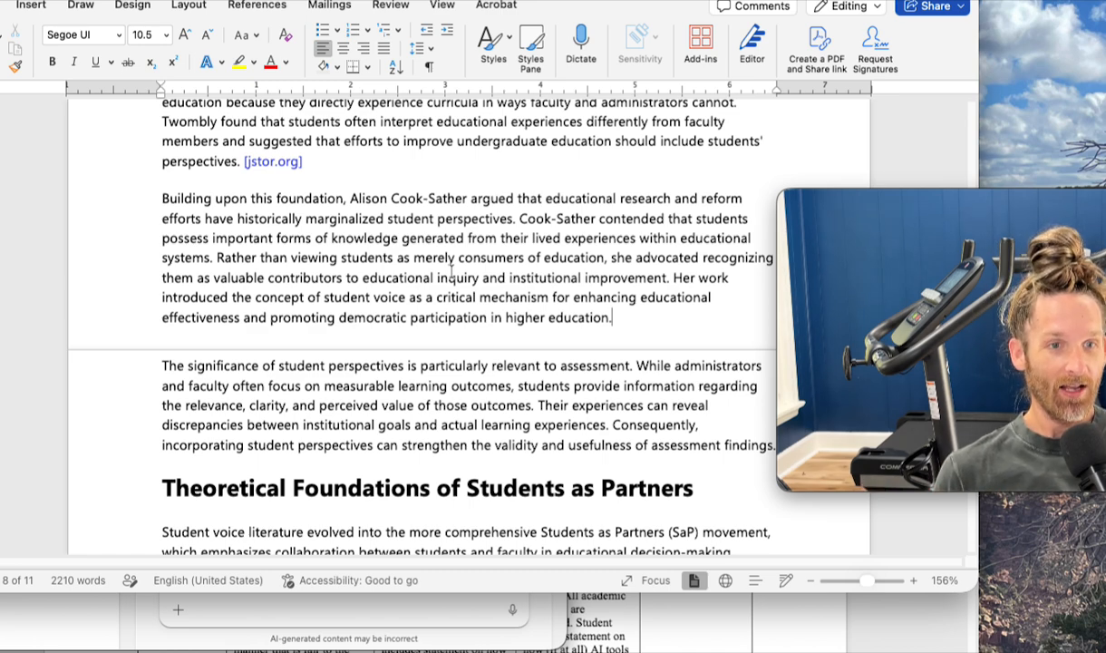
scroll(451, 274, "down", 5)
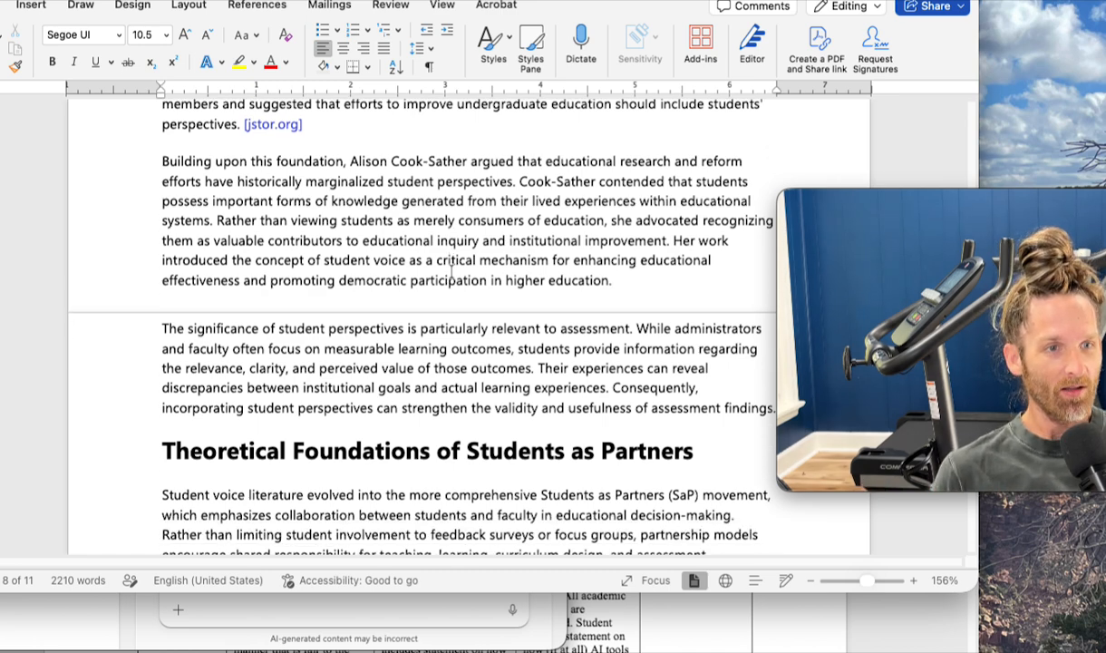
scroll(450, 274, "down", 3)
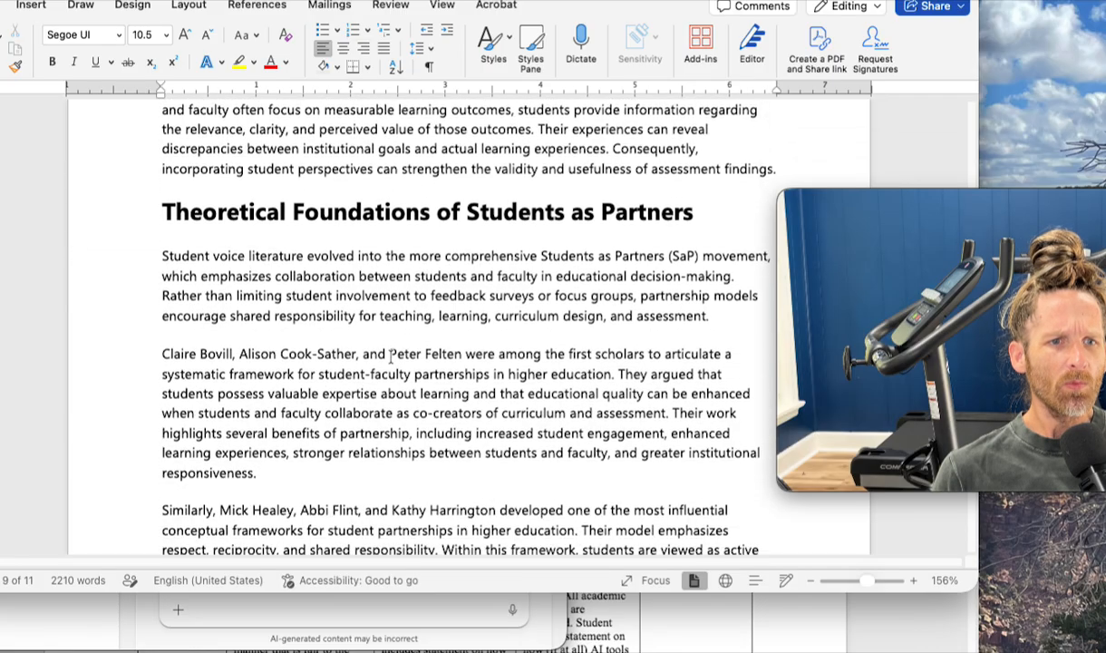
scroll(391, 356, "down", 1)
scroll(391, 357, "down", 2)
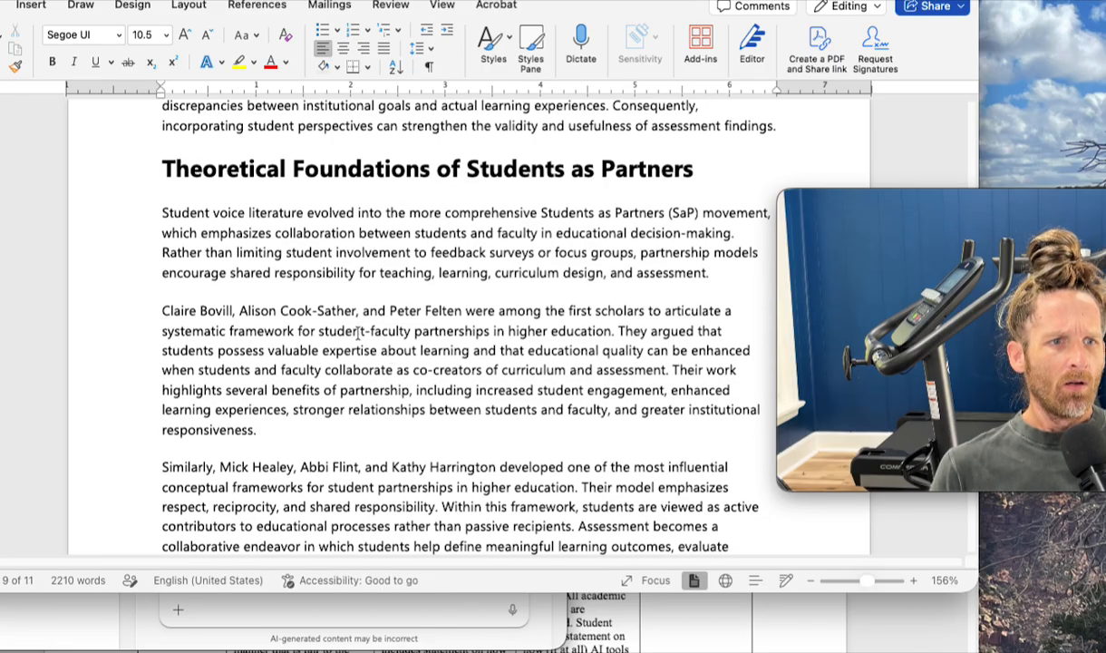
triple_click(490, 348)
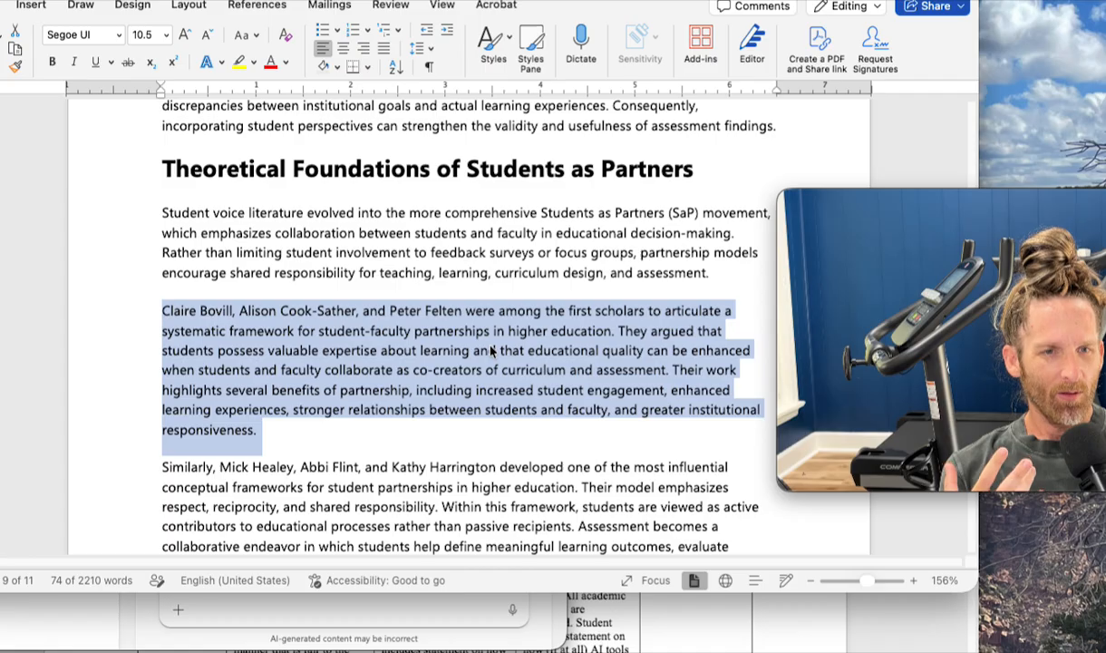
- Highlight the partnership-benefits passage in "Theoretical Foundations of Students as Partners", then read the paragraph on conceptual frameworks that follows it
left_click(368, 439)
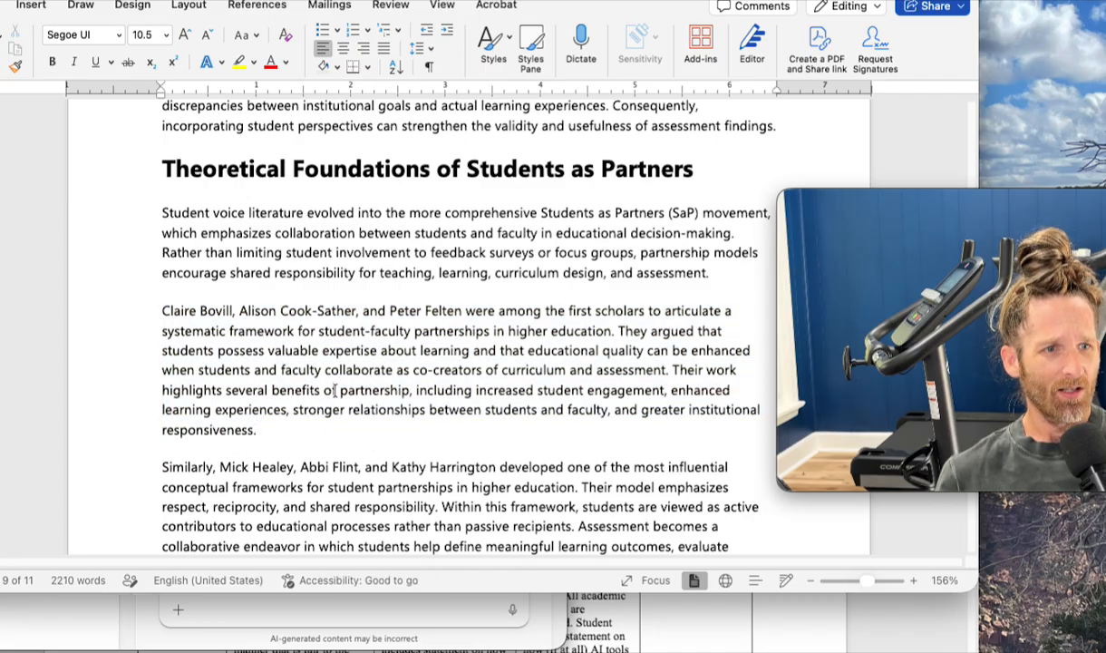
left_click_drag(342, 389, 332, 427)
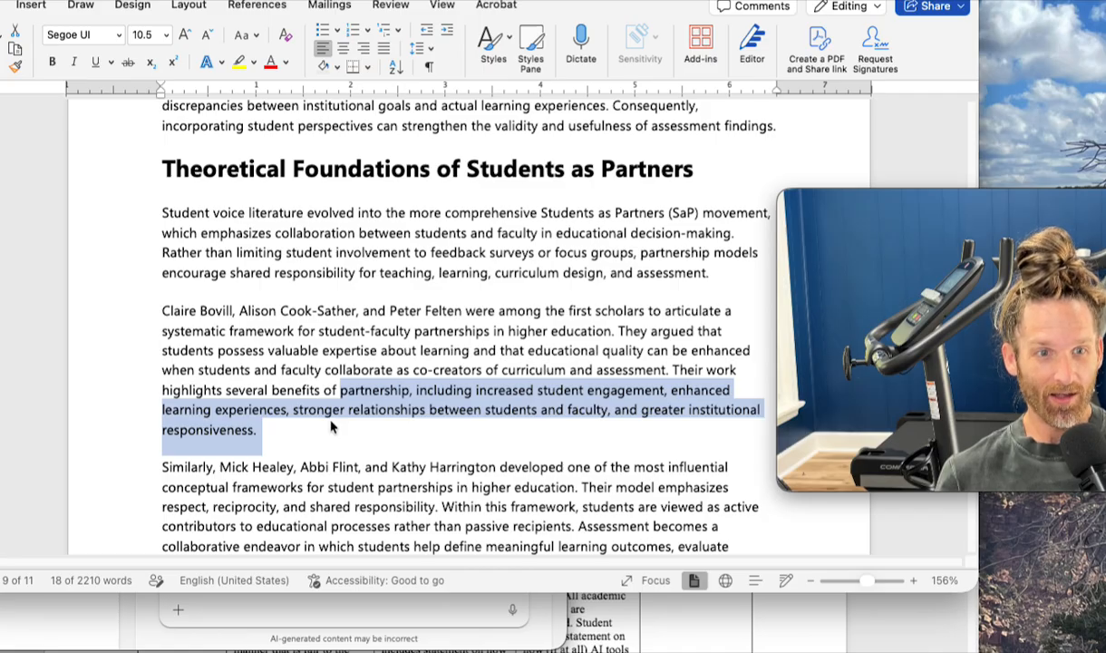
scroll(331, 427, "down", 2)
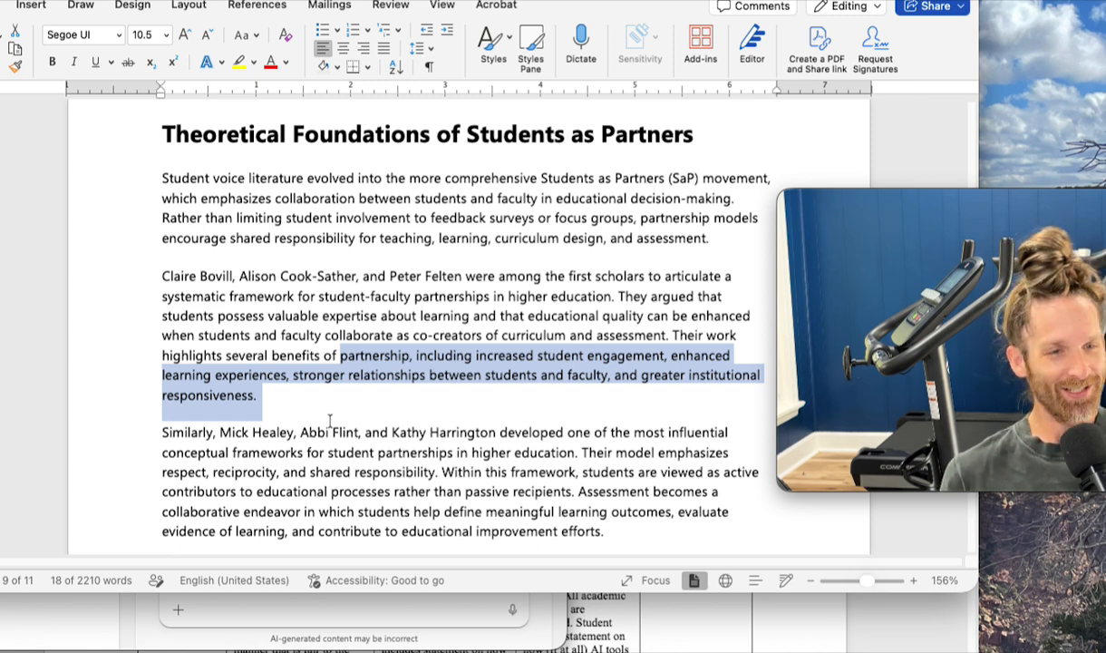
scroll(331, 419, "down", 6)
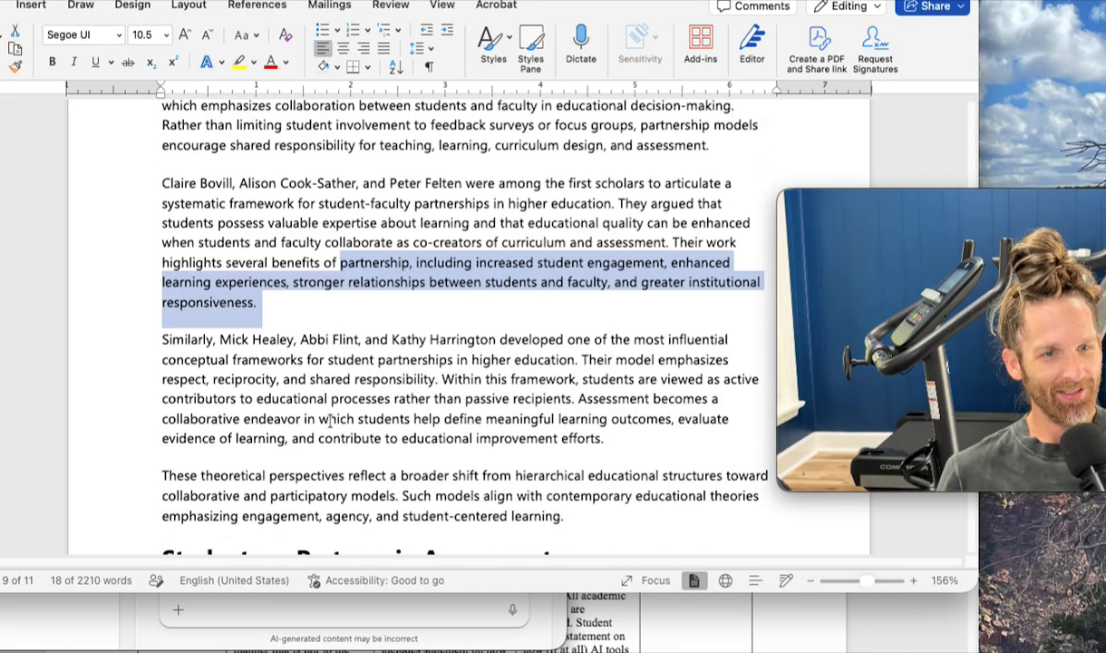
triple_click(400, 351)
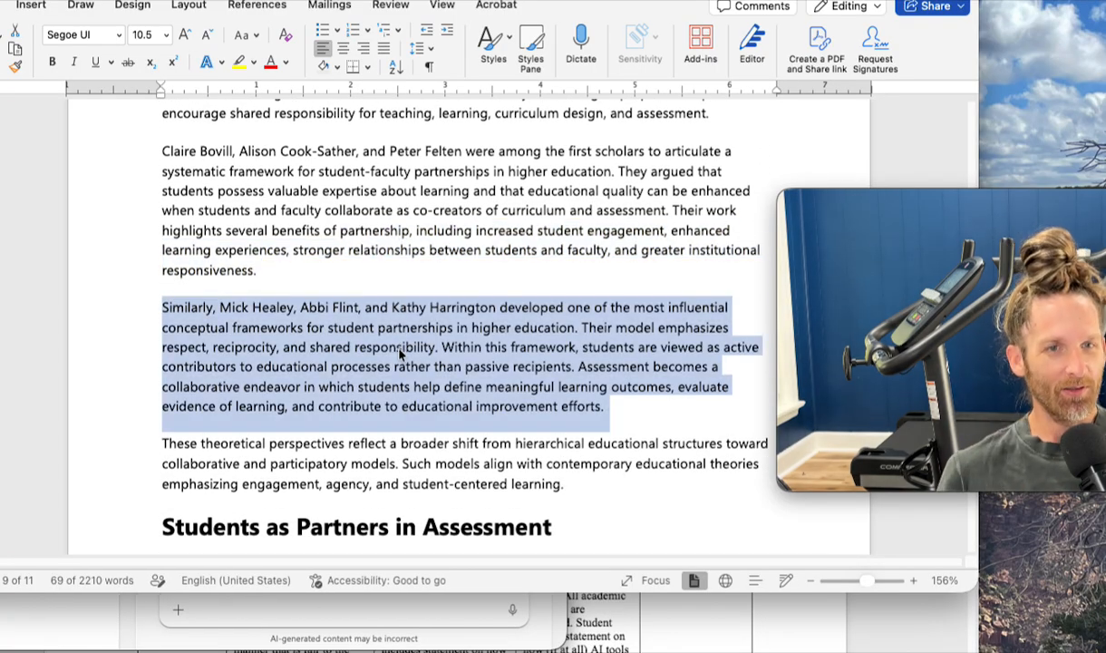
scroll(400, 354, "up", 1)
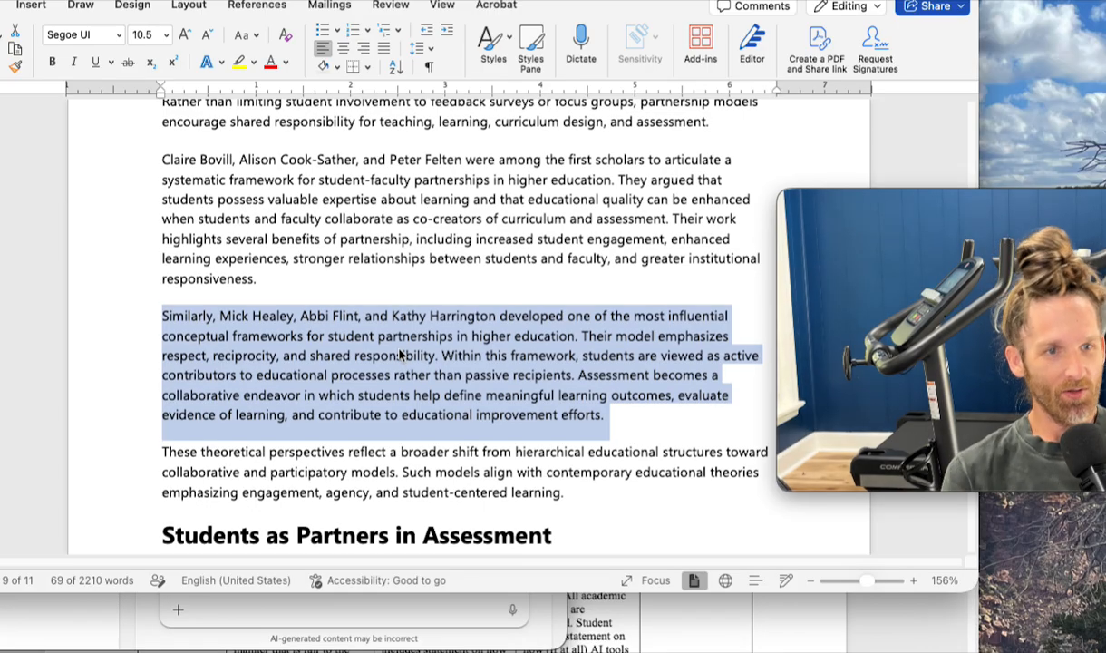
left_click(622, 396)
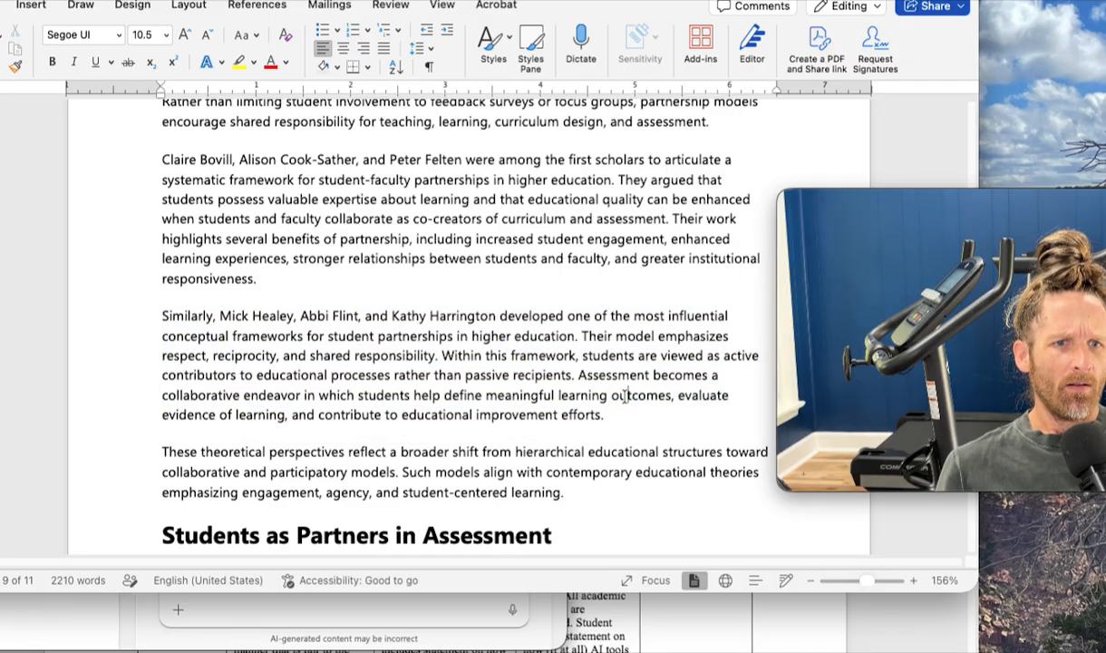
- Compare the systematic-framework paragraph with the conceptual-frameworks paragraph by highlighting each in turn
scroll(624, 396, "up", 2)
triple_click(451, 234)
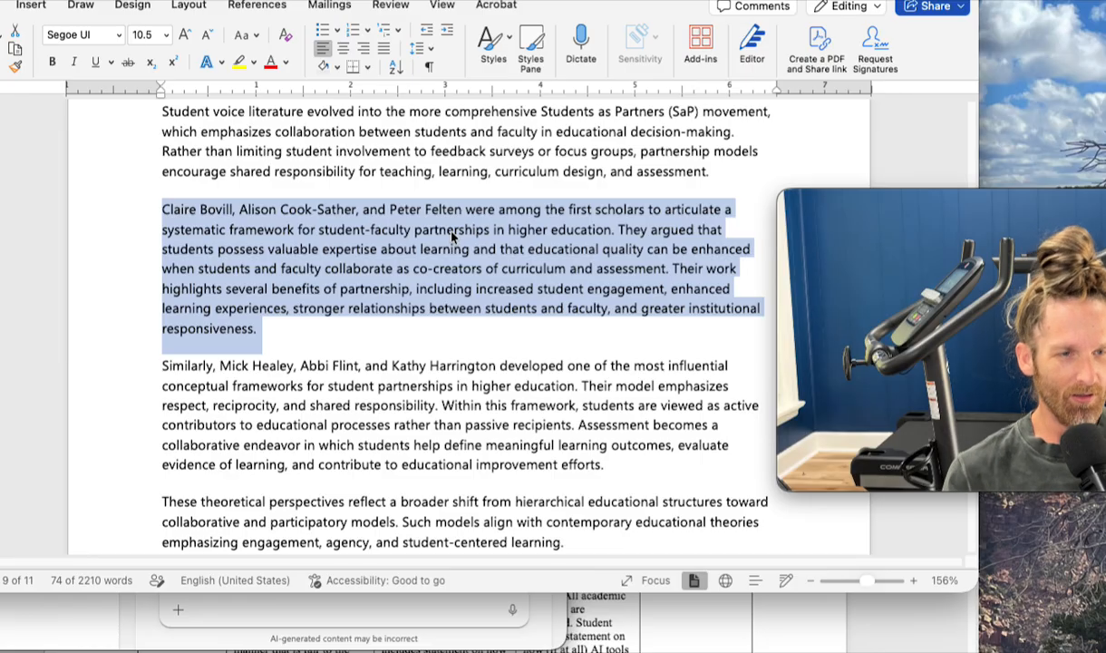
scroll(453, 236, "down", 4)
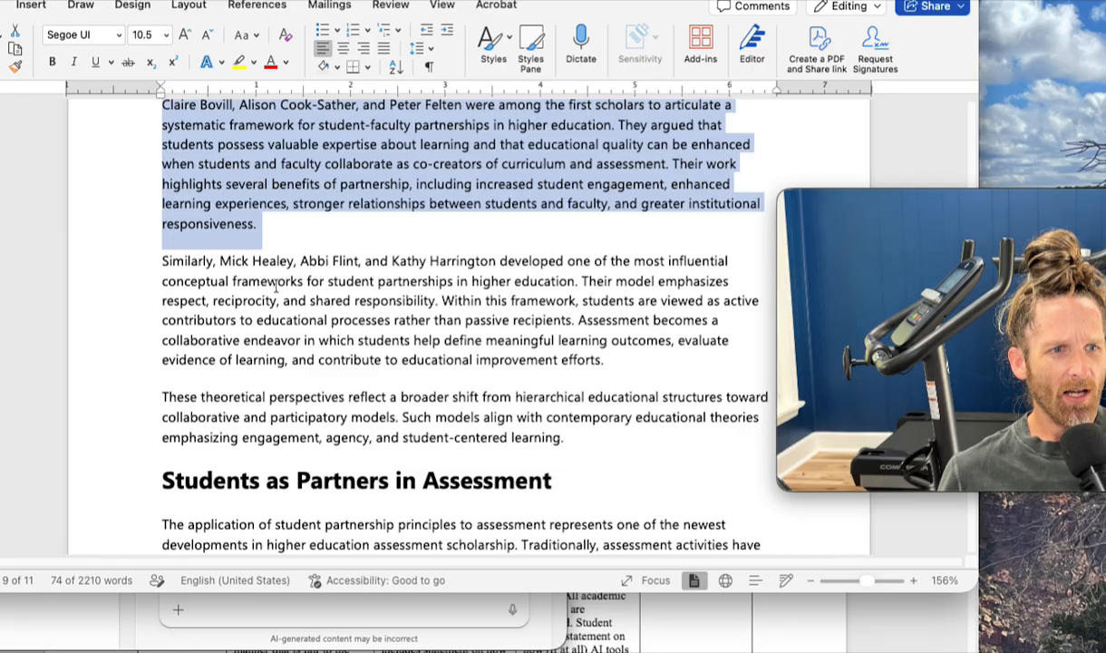
scroll(341, 306, "down", 1)
triple_click(342, 306)
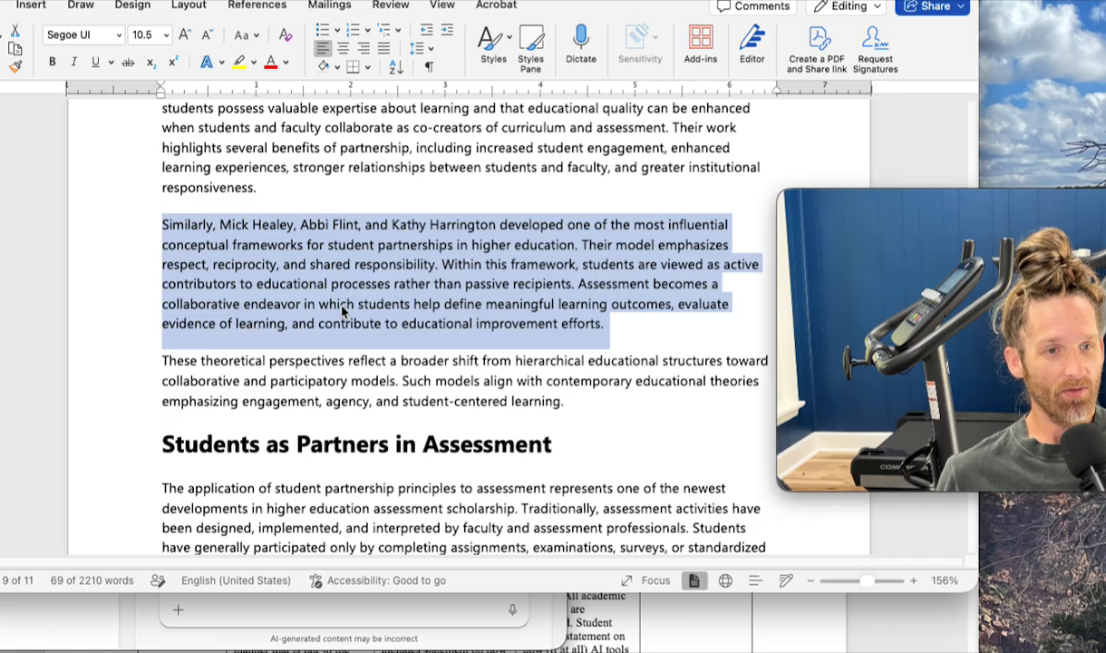
- Read the "Students as Partners in Assessment" section and examine how its paragraphs are supported by sources, including the jstor.org citation
scroll(343, 311, "down", 10)
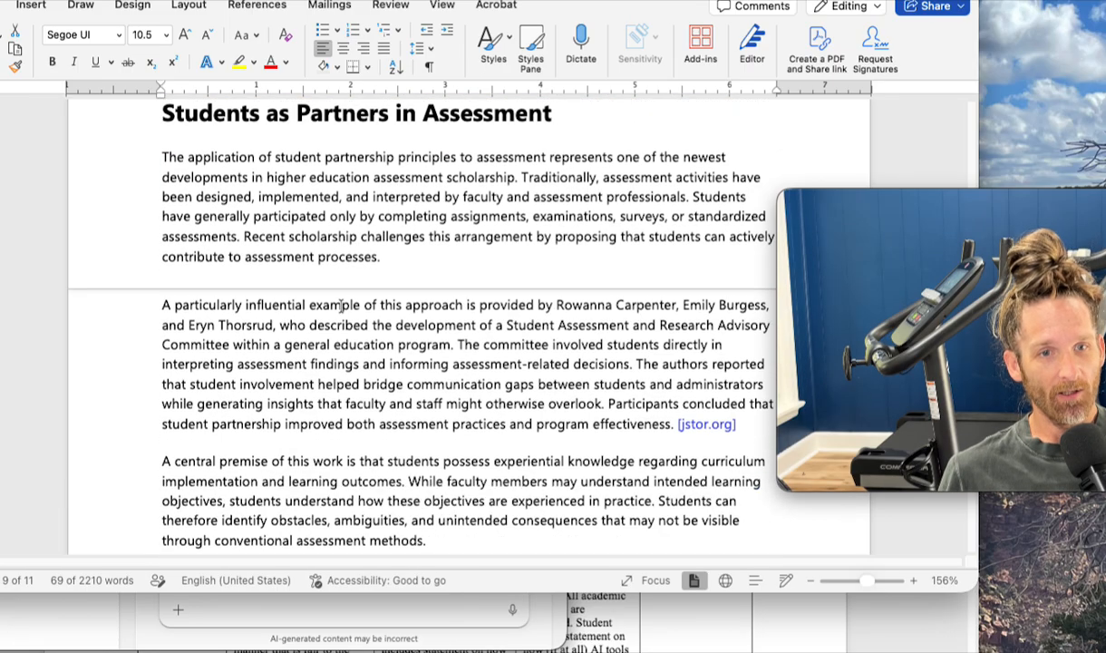
scroll(343, 307, "up", 2)
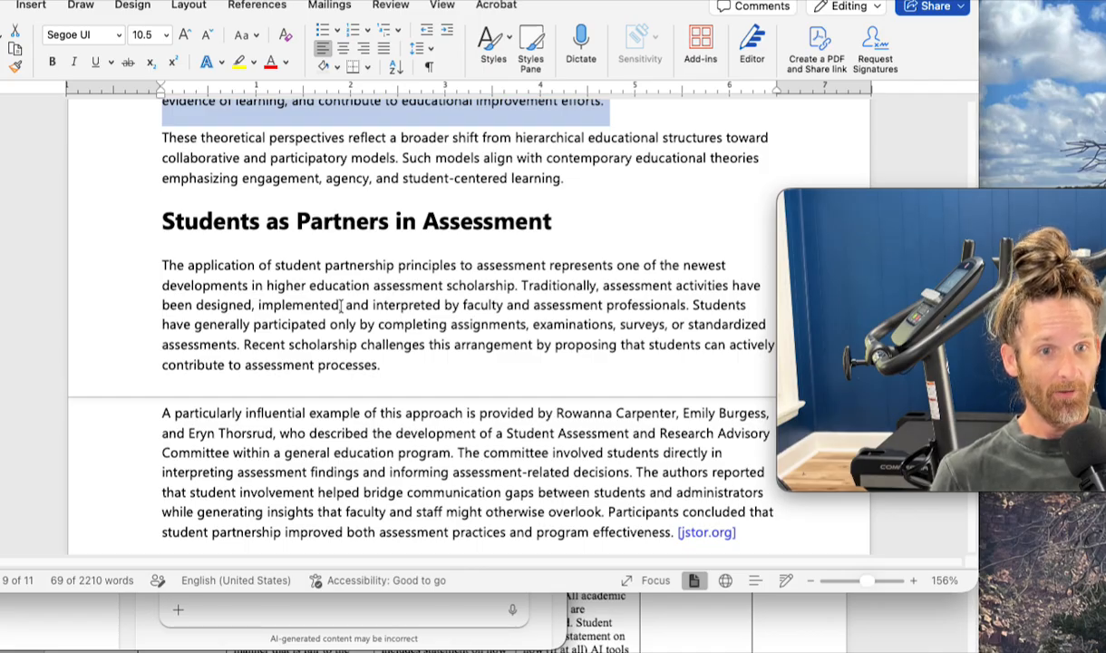
scroll(341, 305, "down", 3)
scroll(341, 306, "up", 2)
scroll(341, 306, "down", 1)
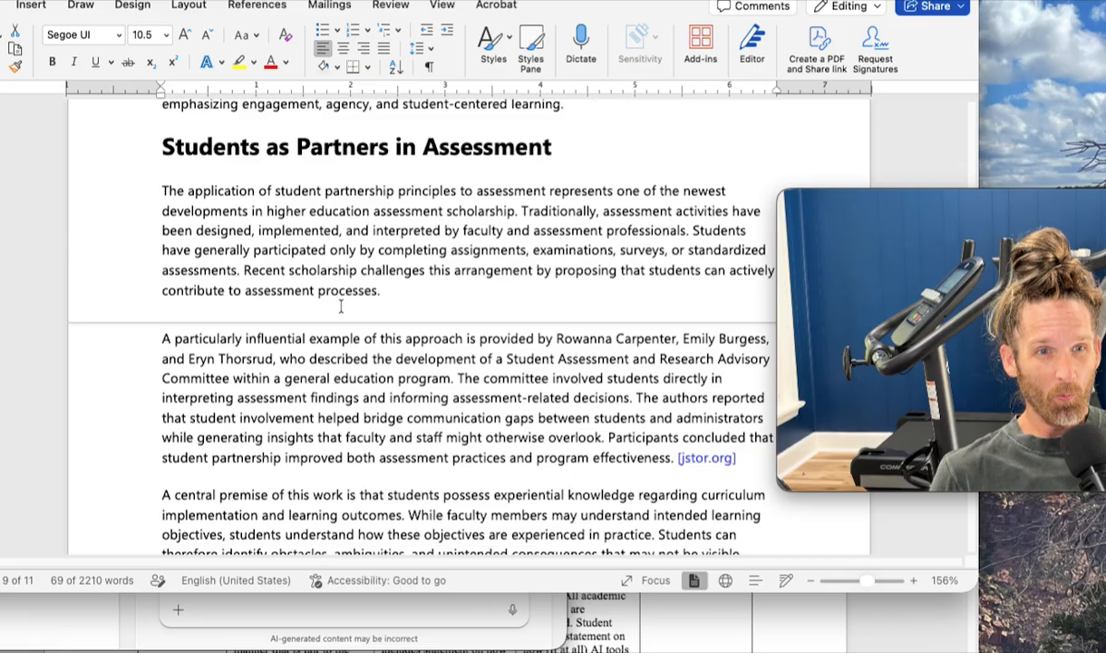
scroll(341, 306, "down", 1)
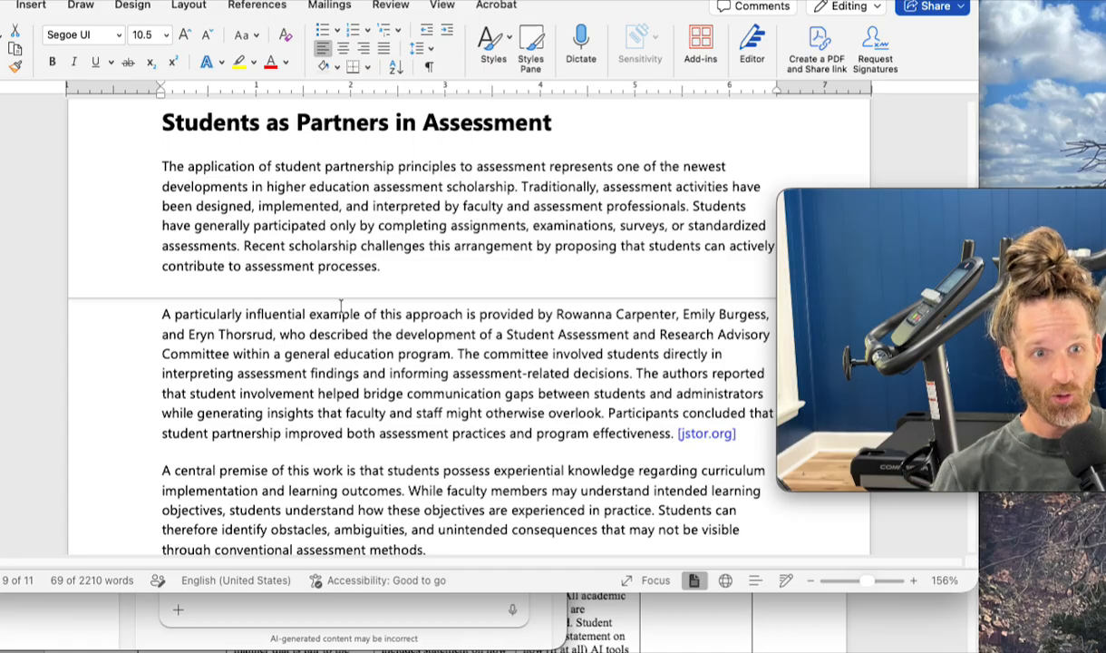
scroll(341, 306, "up", 2)
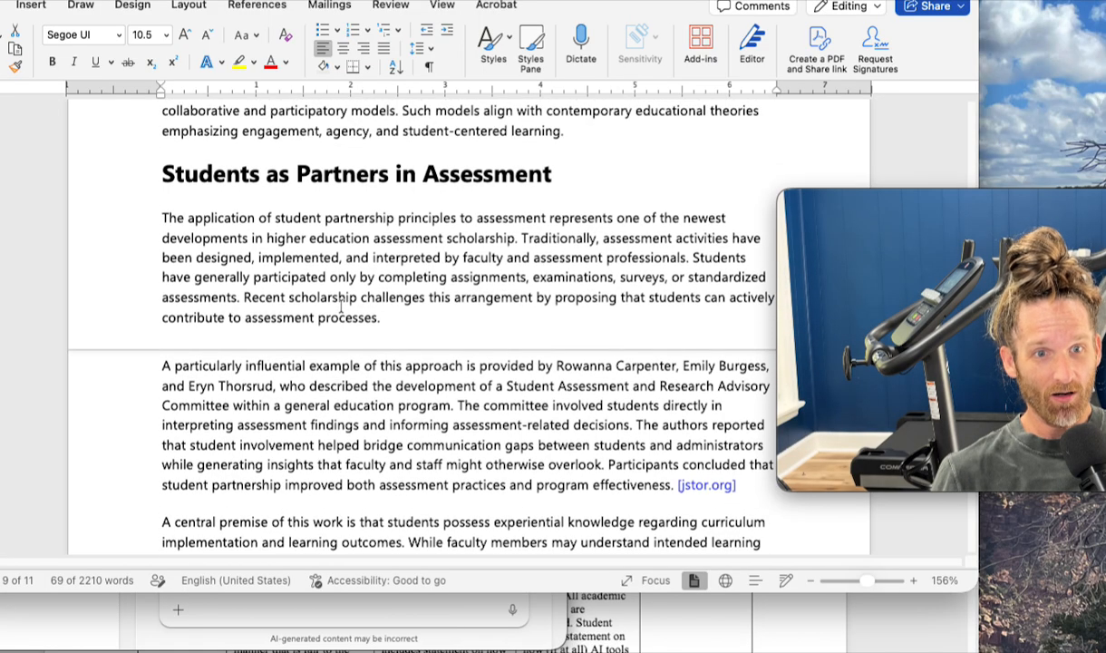
scroll(341, 306, "up", 1)
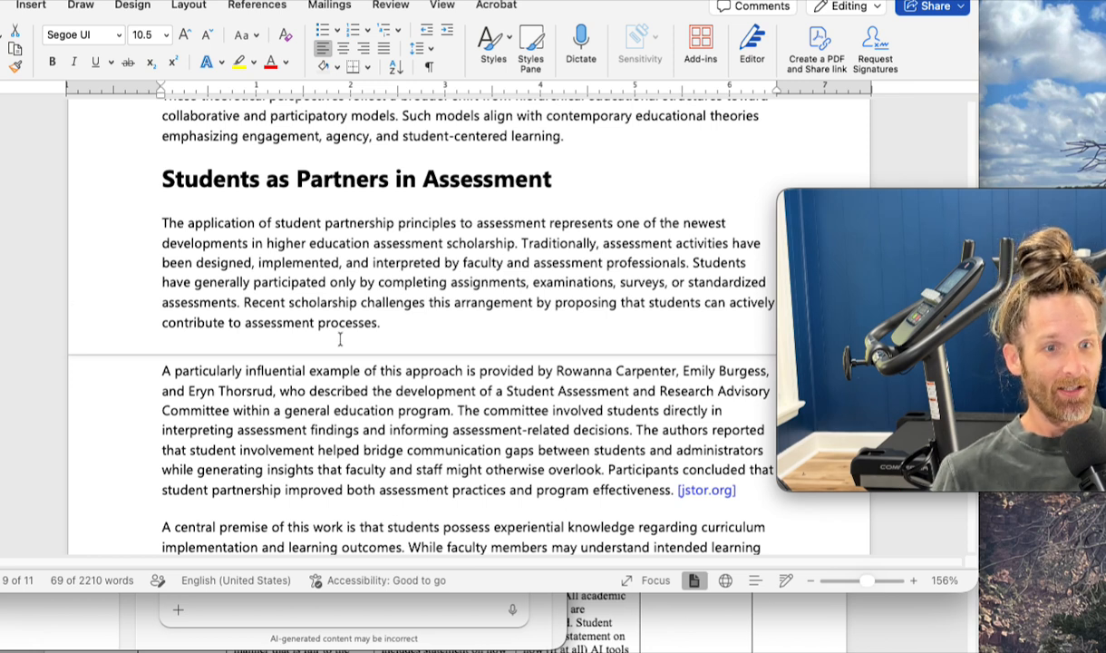
scroll(341, 307, "down", 1)
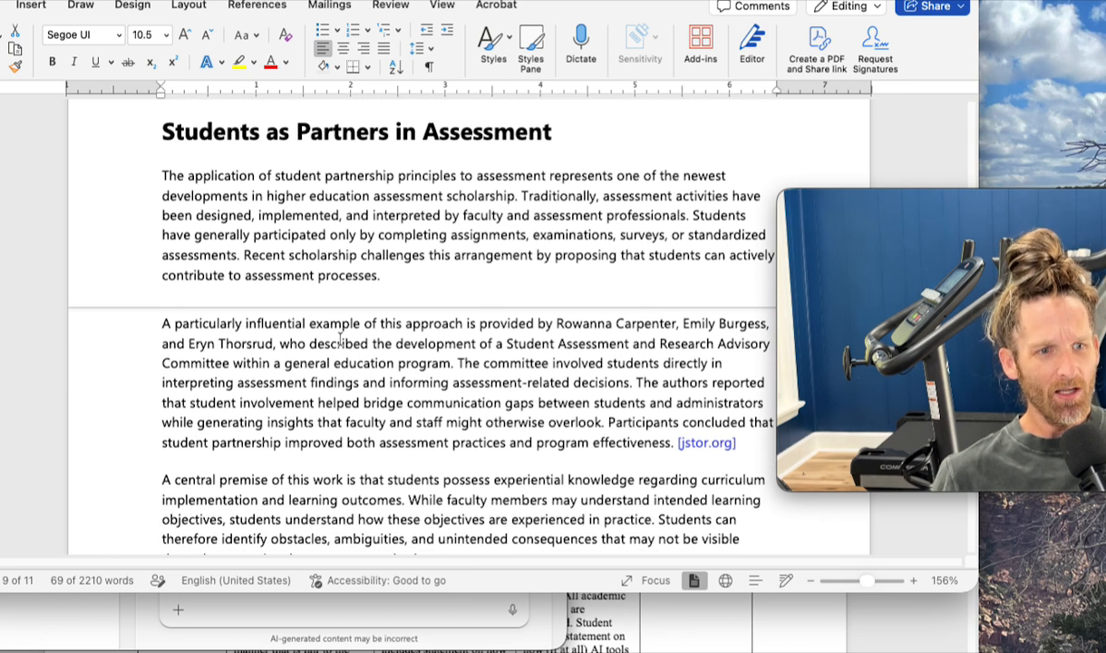
scroll(341, 338, "down", 1)
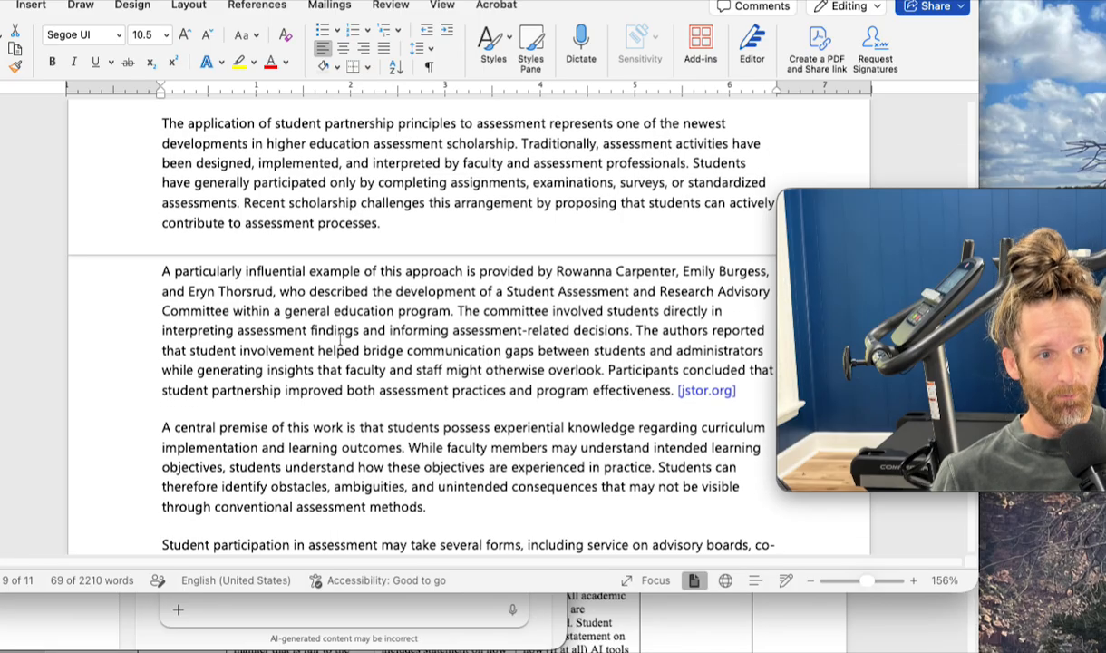
scroll(341, 338, "down", 5)
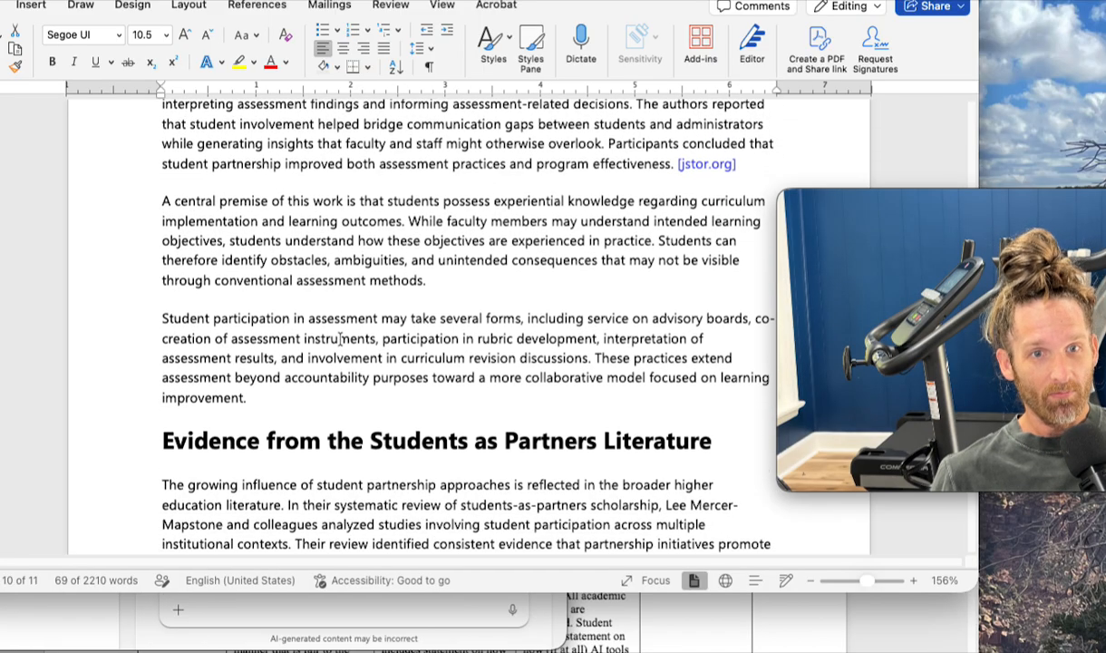
- Skim the "Evidence from the Students as Partners Literature" section and examine how it discusses the systematic review
scroll(341, 338, "down", 5)
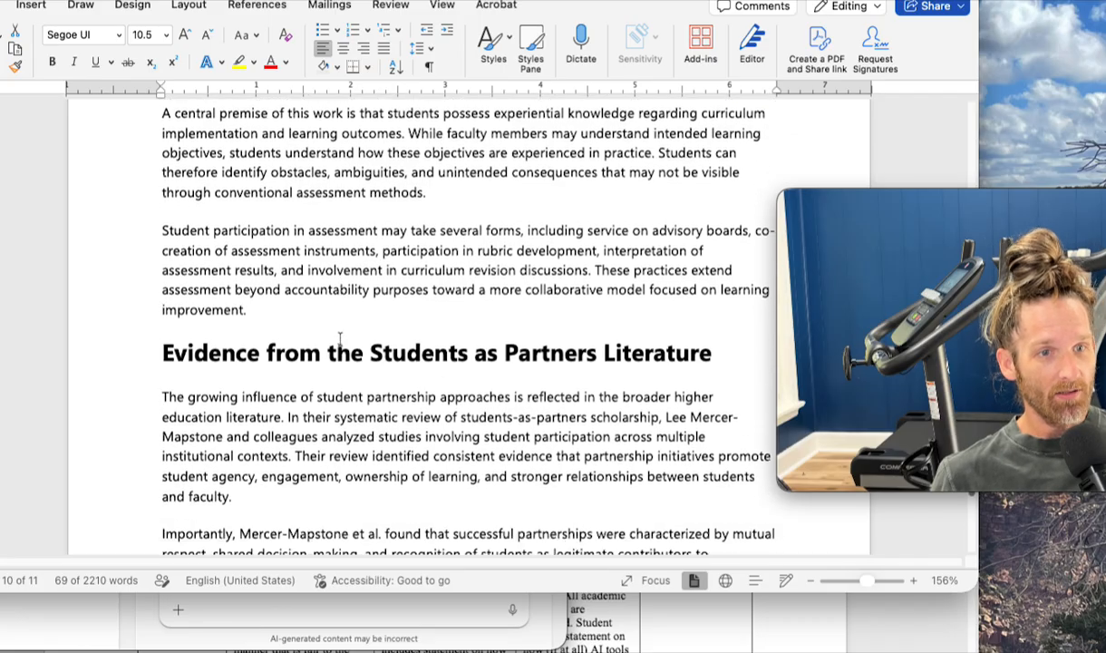
scroll(340, 339, "down", 5)
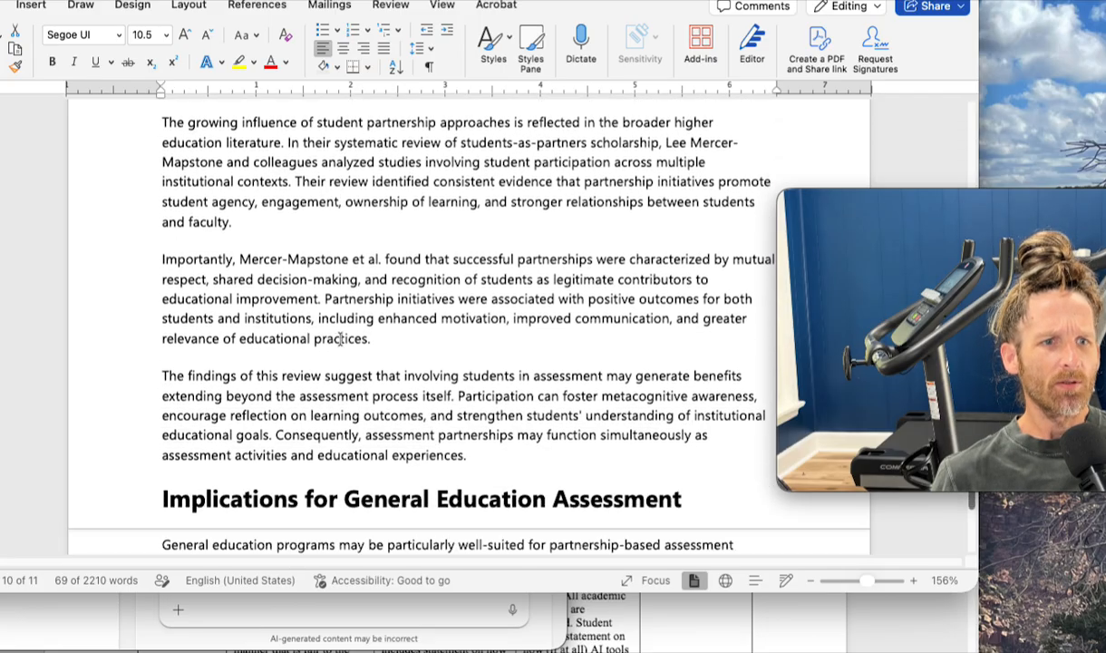
scroll(340, 337, "down", 2)
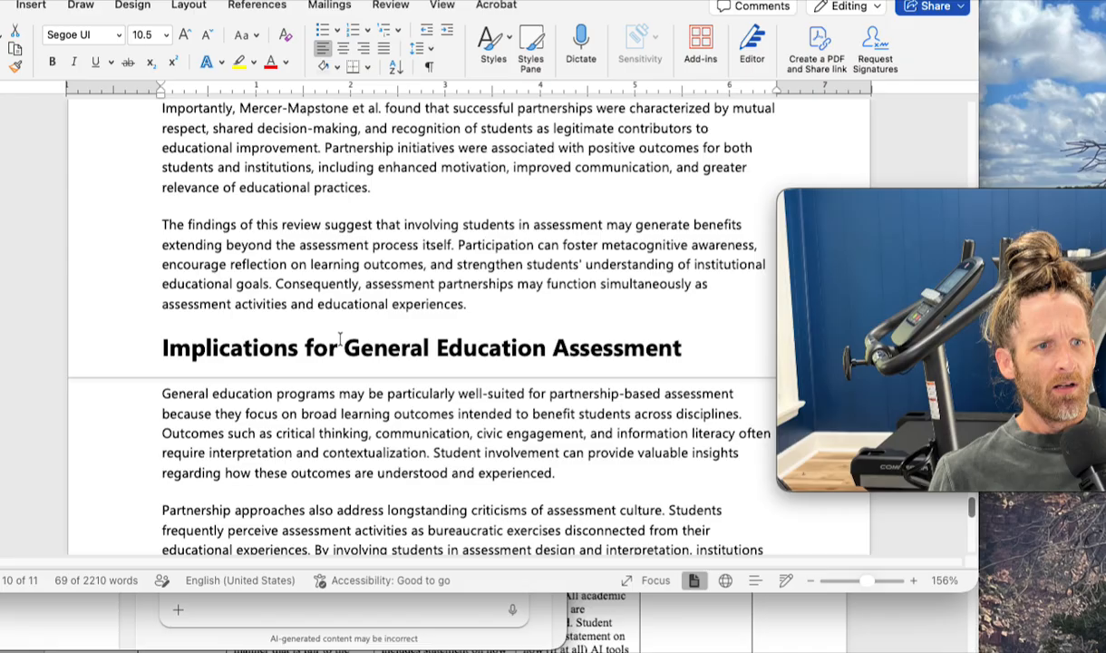
- Read "Implications for General Education Assessment", highlighting its first paragraph and the one on criticisms of assessment culture
scroll(341, 338, "down", 3)
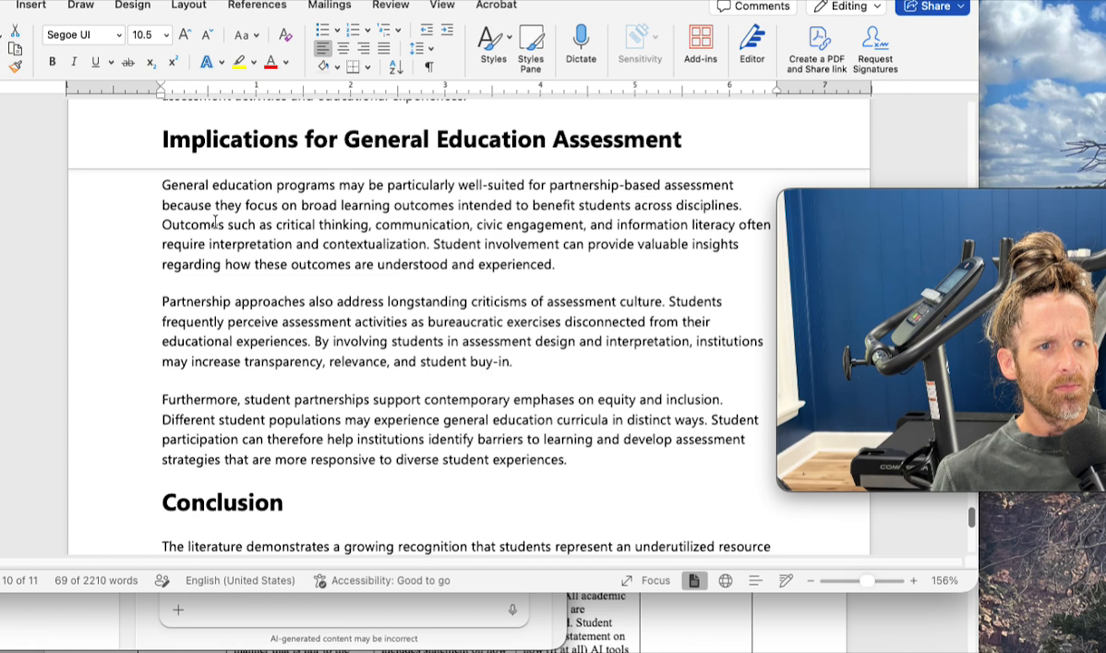
triple_click(552, 245)
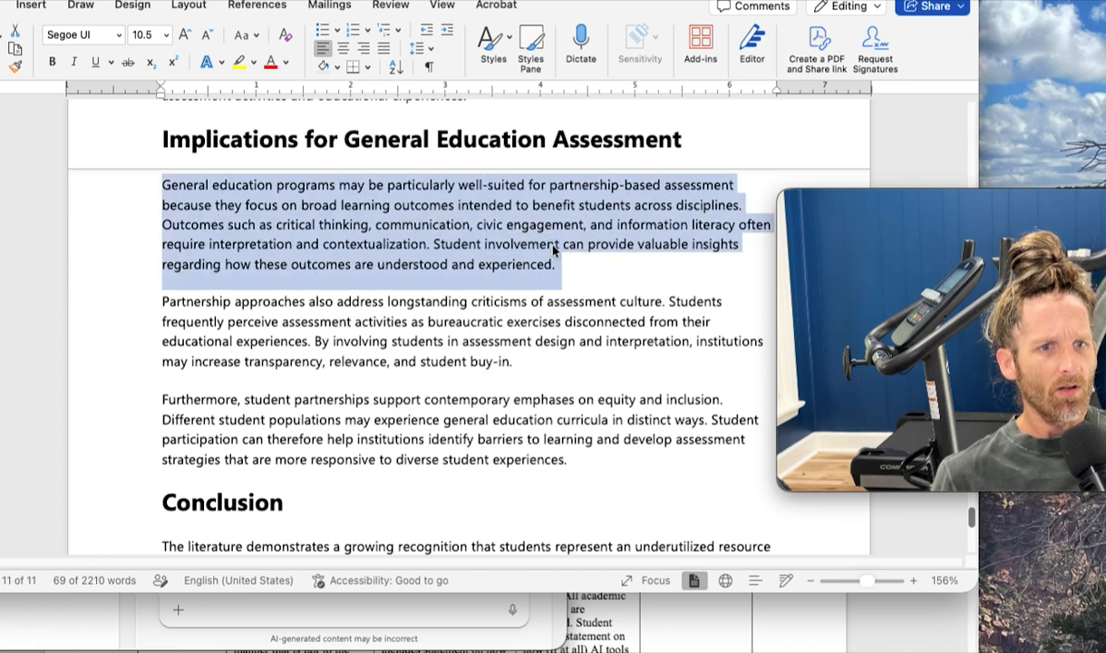
scroll(544, 245, "down", 2)
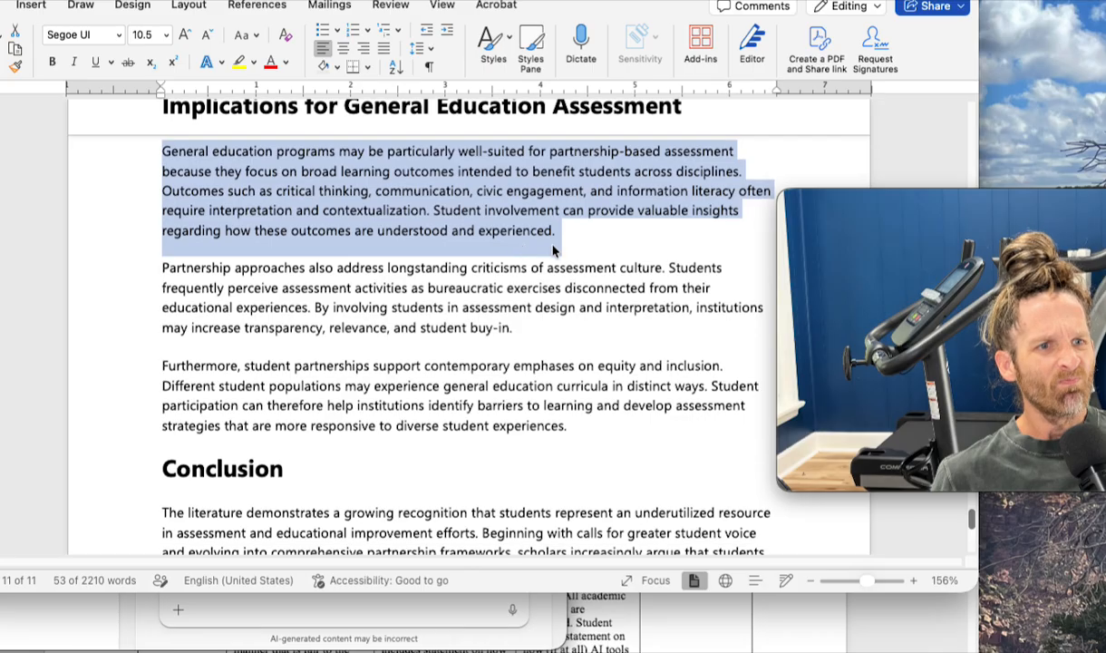
left_click(280, 260)
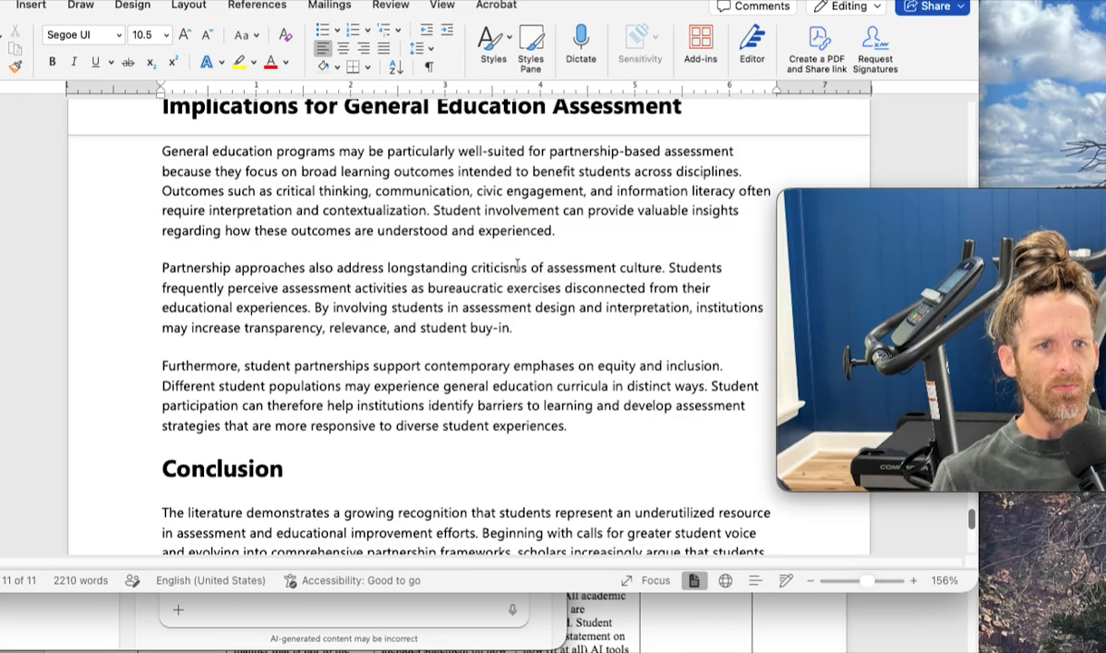
triple_click(393, 287)
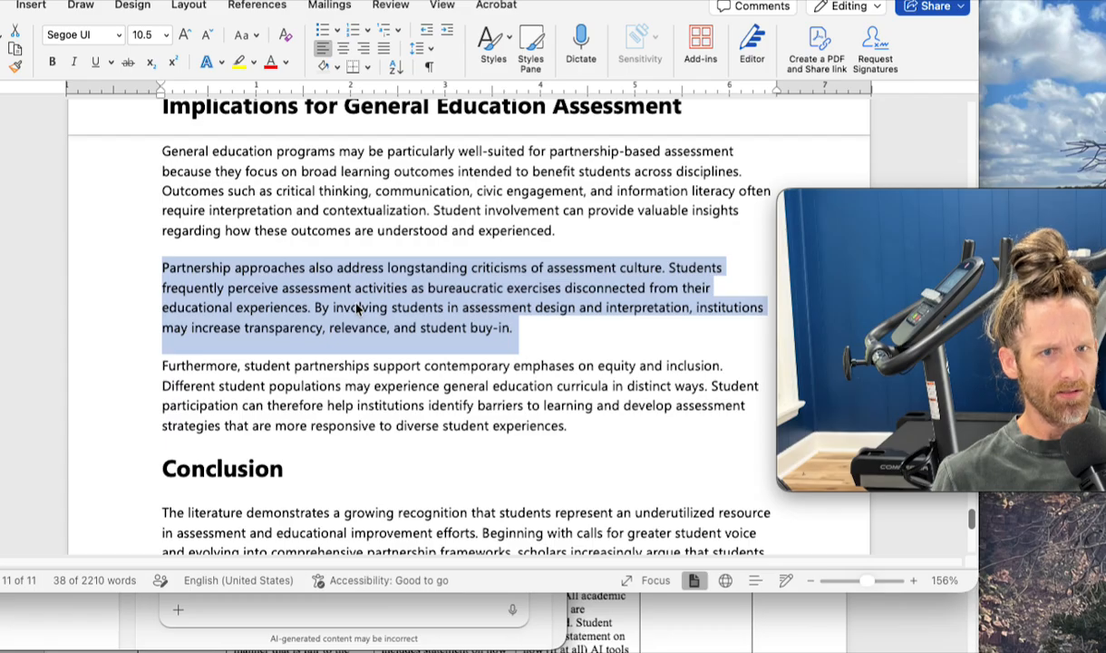
scroll(356, 308, "up", 1)
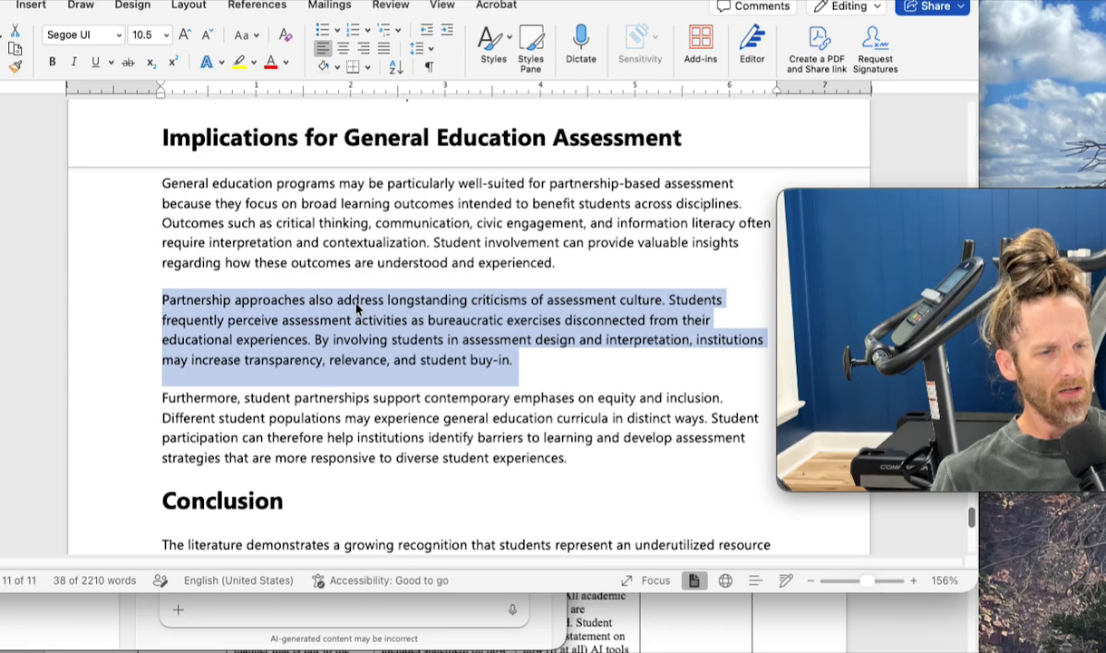
scroll(356, 309, "down", 1)
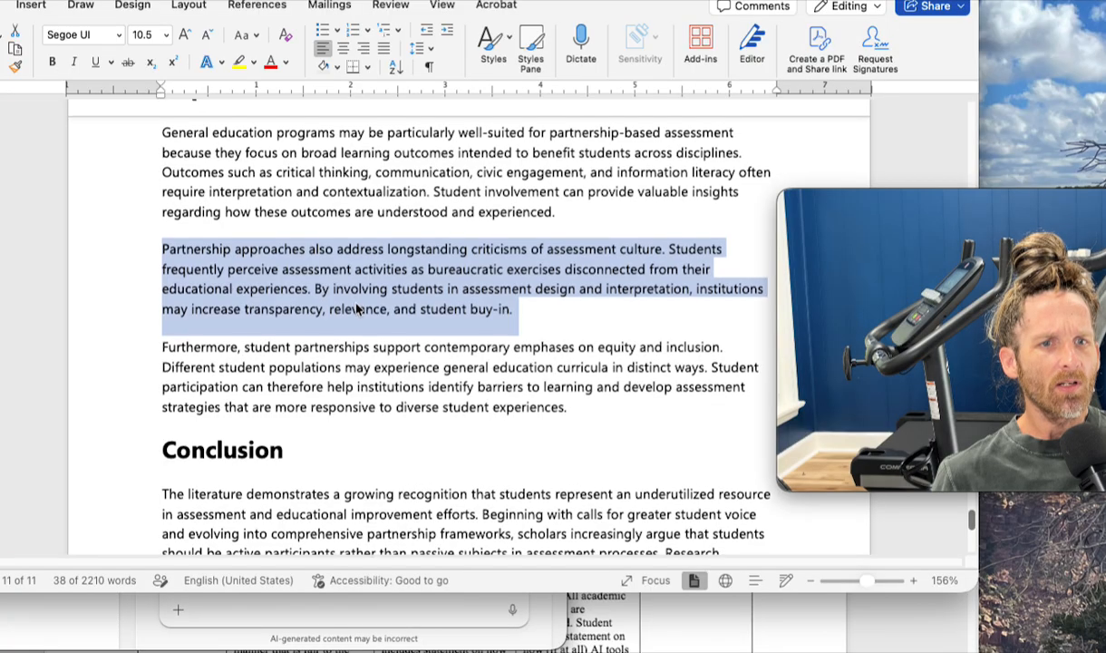
- Highlight the paragraph on equity and inclusion and look it over alongside the rest of the Implications section
scroll(358, 308, "down", 1)
left_click(546, 317)
triple_click(546, 317)
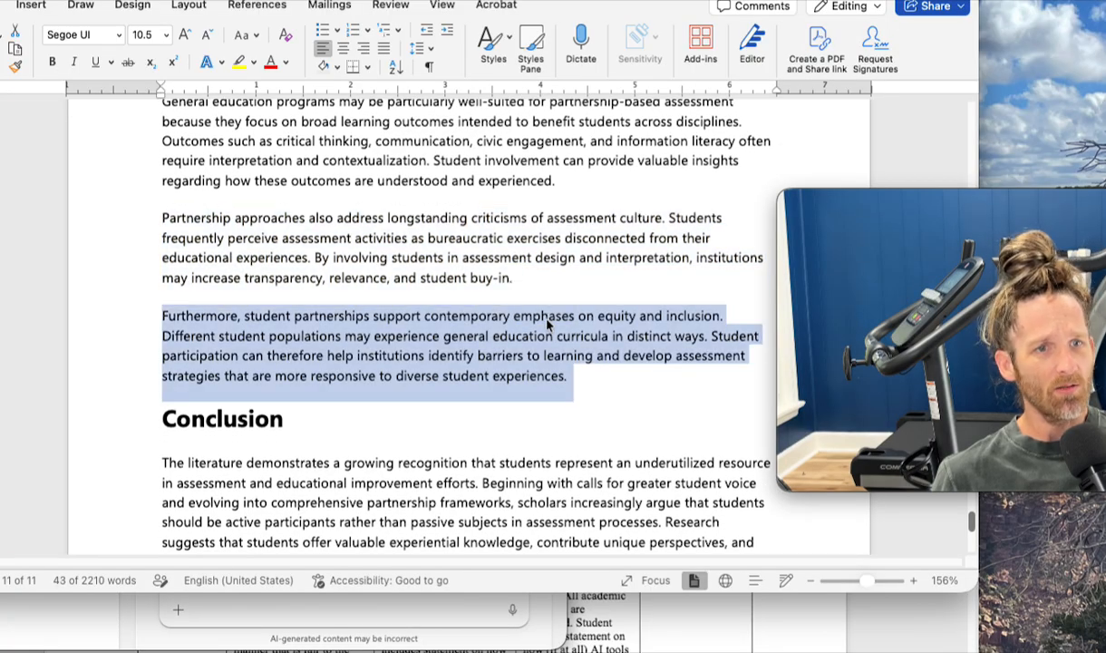
scroll(546, 322, "up", 2)
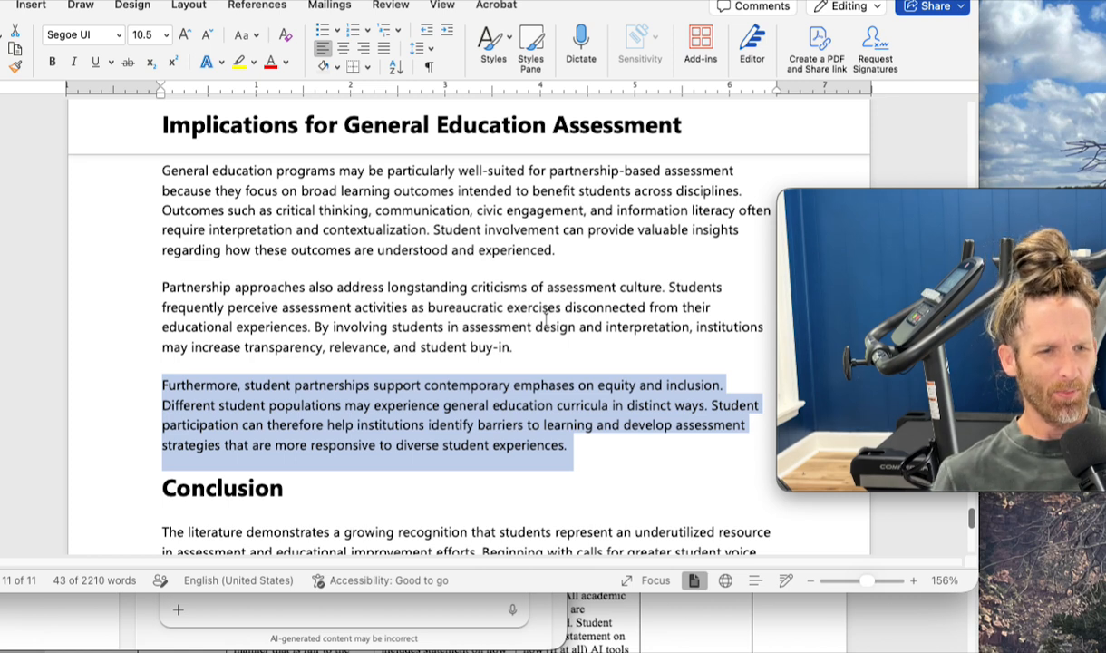
- Continue to the review's Conclusion and highlight its paragraph for reading
scroll(545, 318, "down", 5)
scroll(546, 319, "down", 4)
triple_click(546, 324)
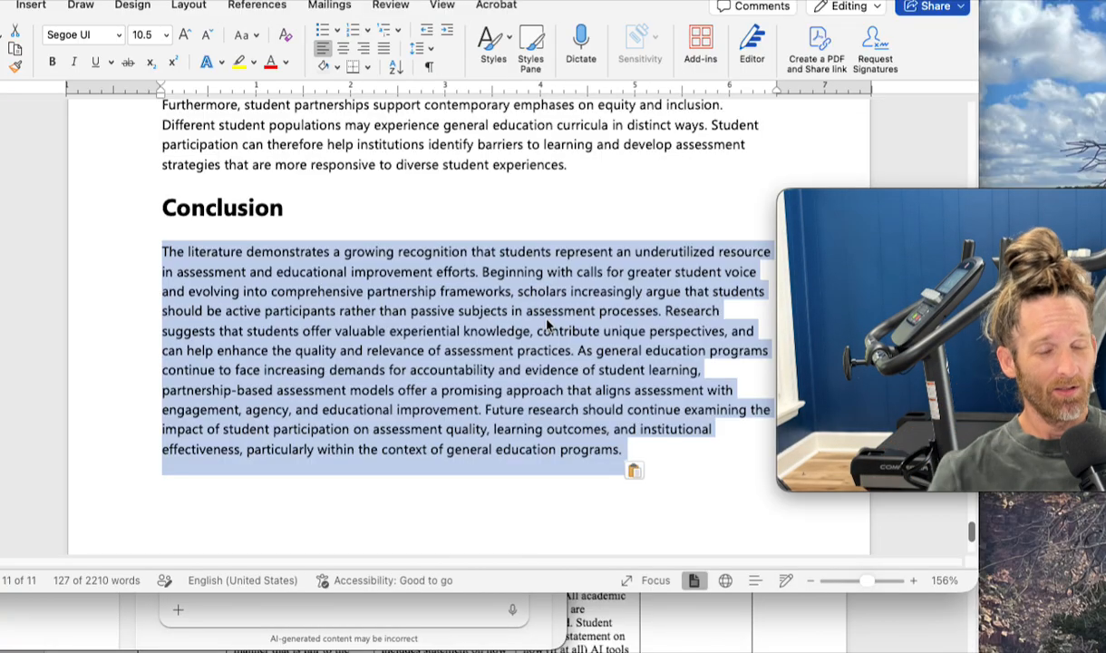
scroll(548, 324, "down", 2)
scroll(551, 324, "up", 1)
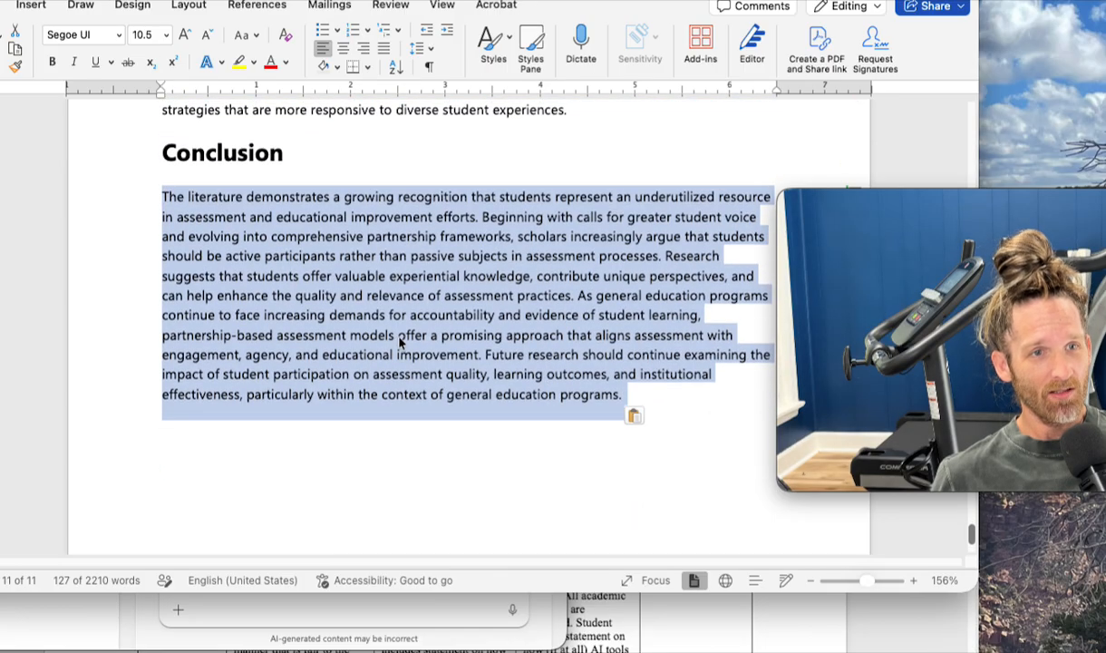
- Switch to the PSYC 4304 "Doing Psychology" Rubrics document and review its criteria for collecting resources and synthesizing ideas
left_click(610, 600)
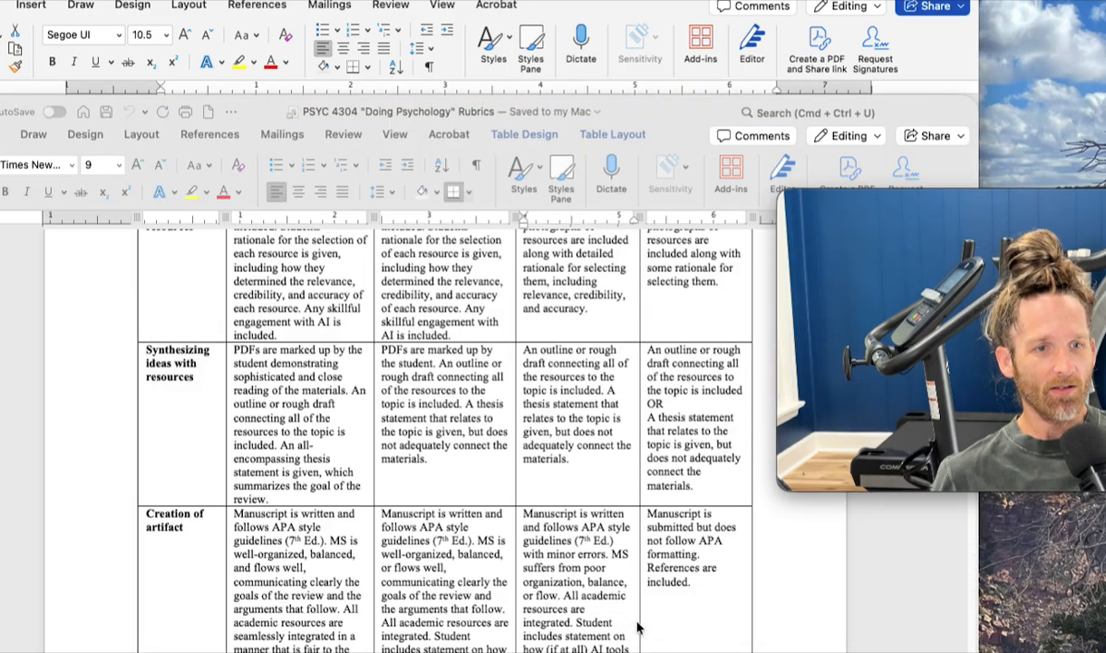
scroll(405, 509, "up", 3)
scroll(407, 511, "up", 3)
scroll(407, 514, "down", 2)
scroll(406, 513, "up", 2)
scroll(407, 512, "down", 4)
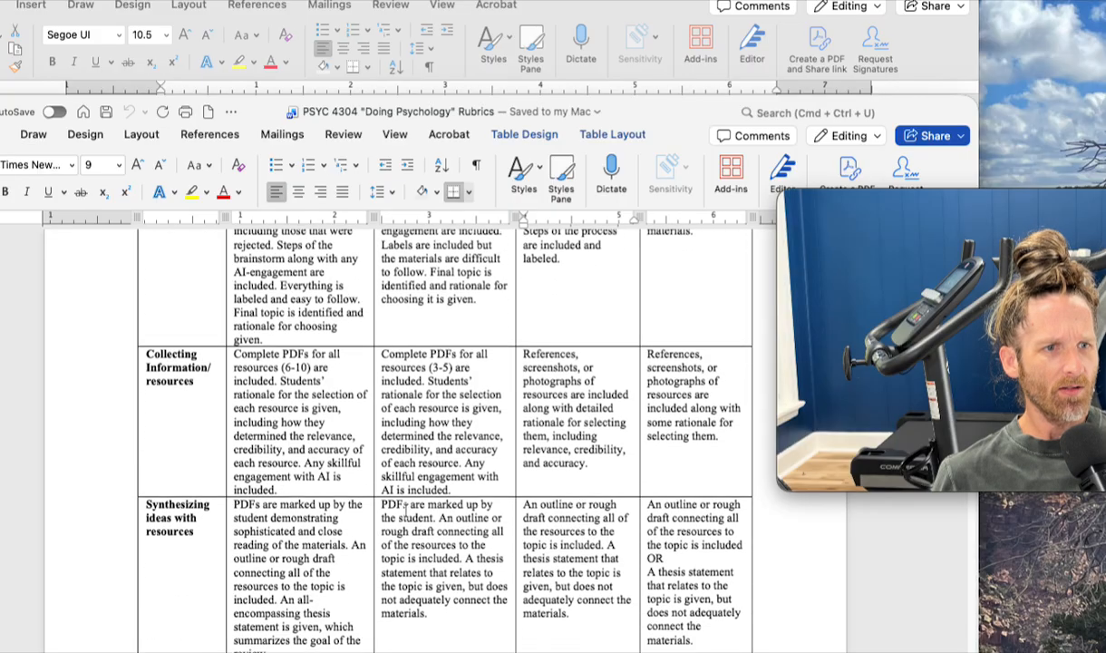
- Highlight the 7.5-point Creation of artifact description, plus "All academic resources are integrated" in that row's 5-point cell
scroll(405, 510, "down", 2)
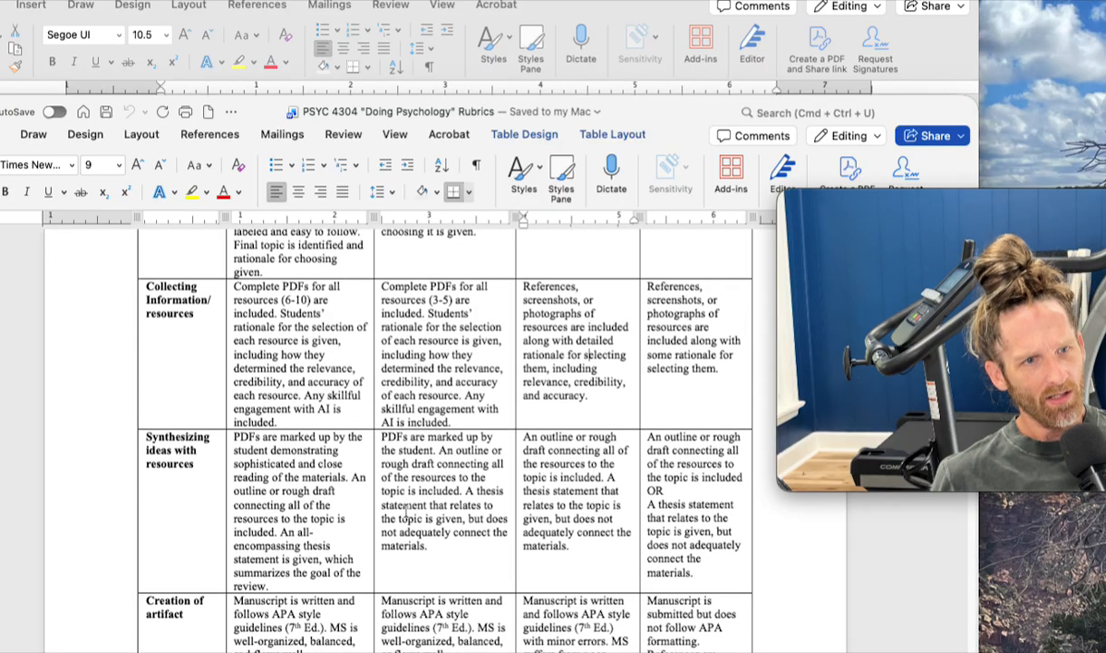
scroll(406, 510, "down", 2)
scroll(407, 510, "down", 3)
double_click(319, 492)
triple_click(315, 493)
scroll(317, 494, "down", 2)
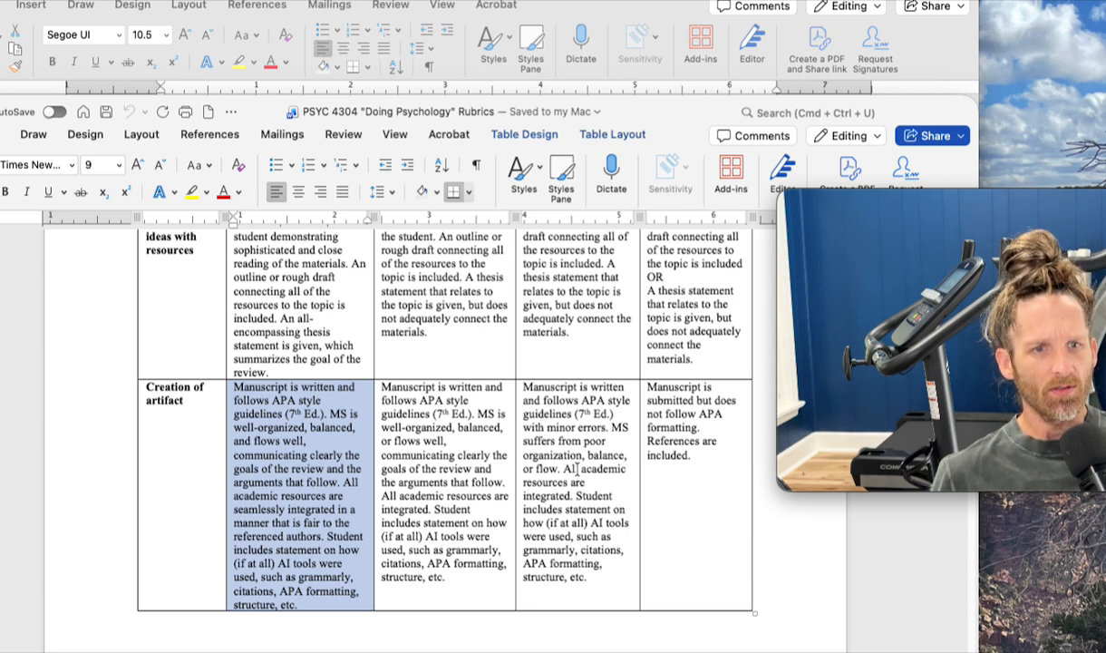
left_click_drag(564, 469, 570, 496)
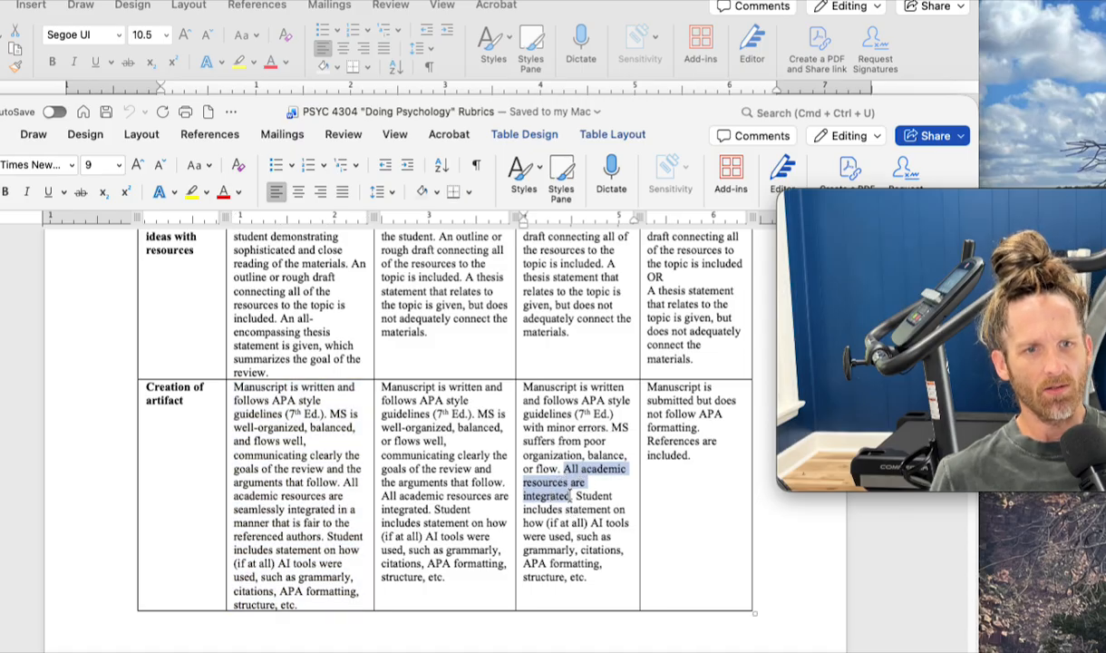
- Look back over the earlier rubric rows and highlight the 3.75-point description for Creation of artifact
scroll(570, 496, "up", 10)
scroll(569, 496, "up", 1)
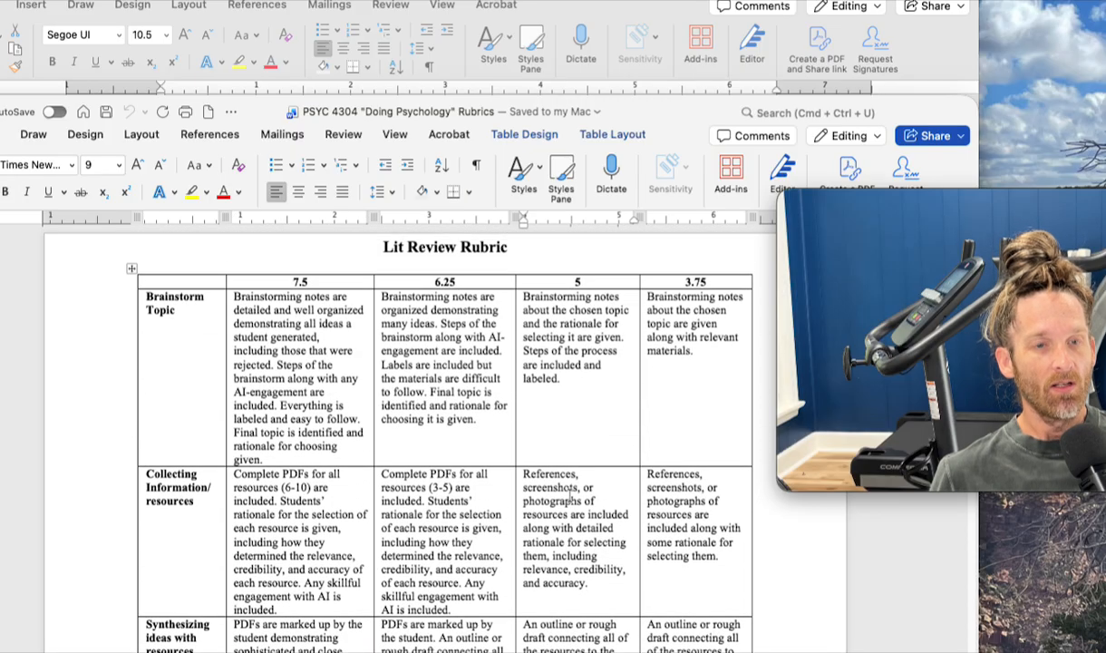
scroll(569, 496, "down", 5)
scroll(569, 496, "down", 2)
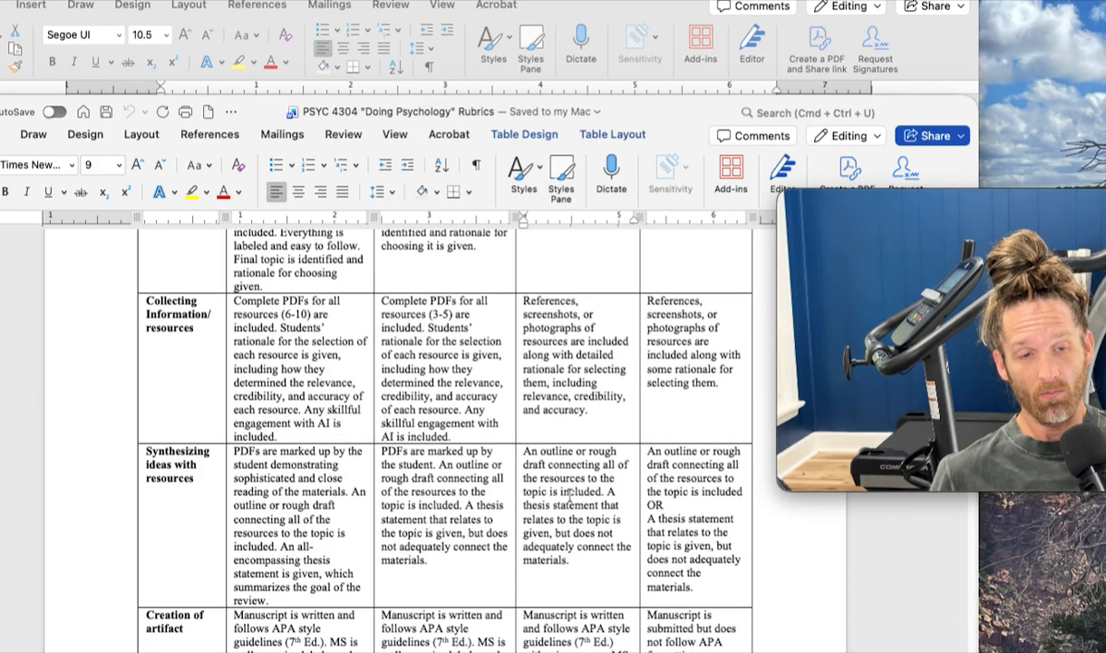
scroll(569, 496, "down", 4)
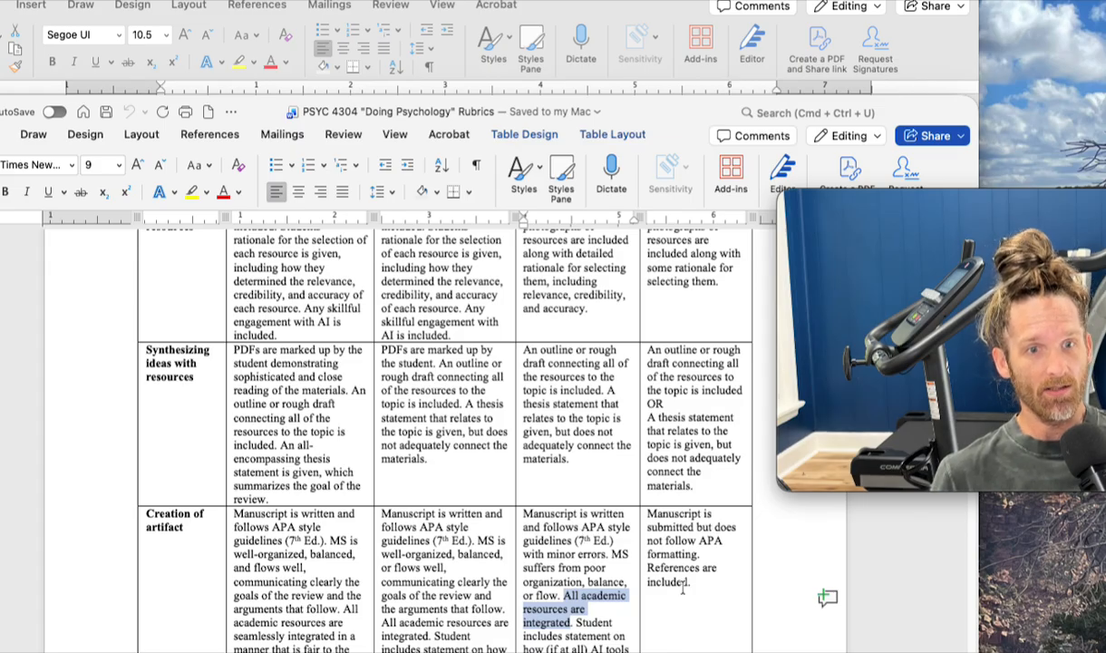
left_click(702, 548)
triple_click(703, 549)
- Review the Lit Review Rubric's rows from Brainstorm Topic to Creation of artifact, comparing the criteria across all four point levels
scroll(703, 549, "up", 6)
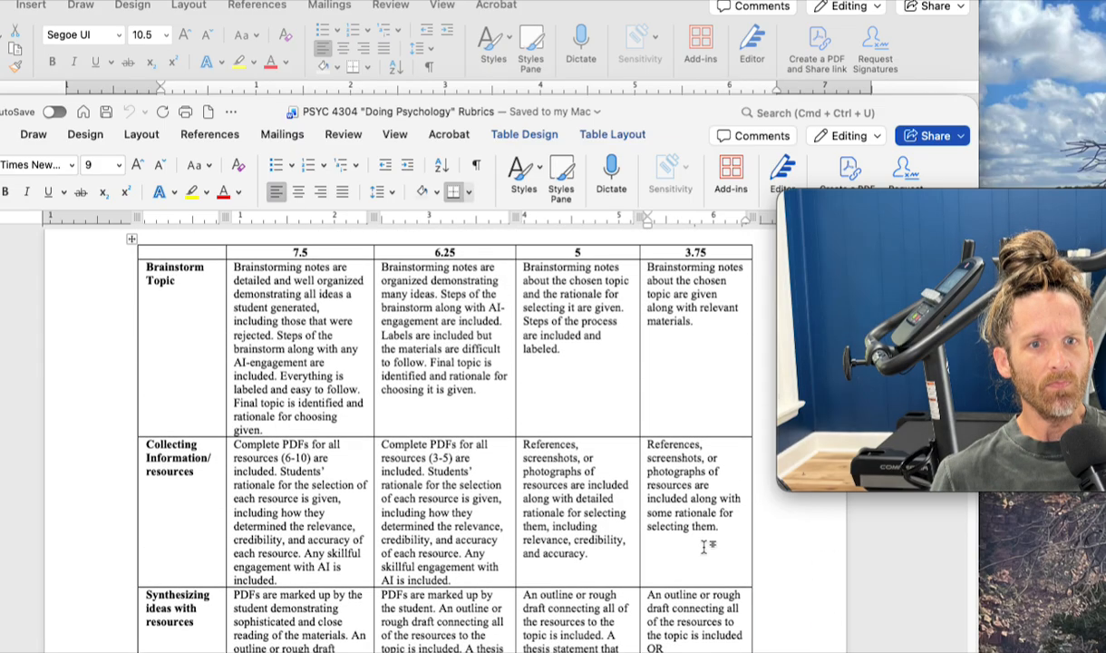
scroll(703, 549, "down", 1)
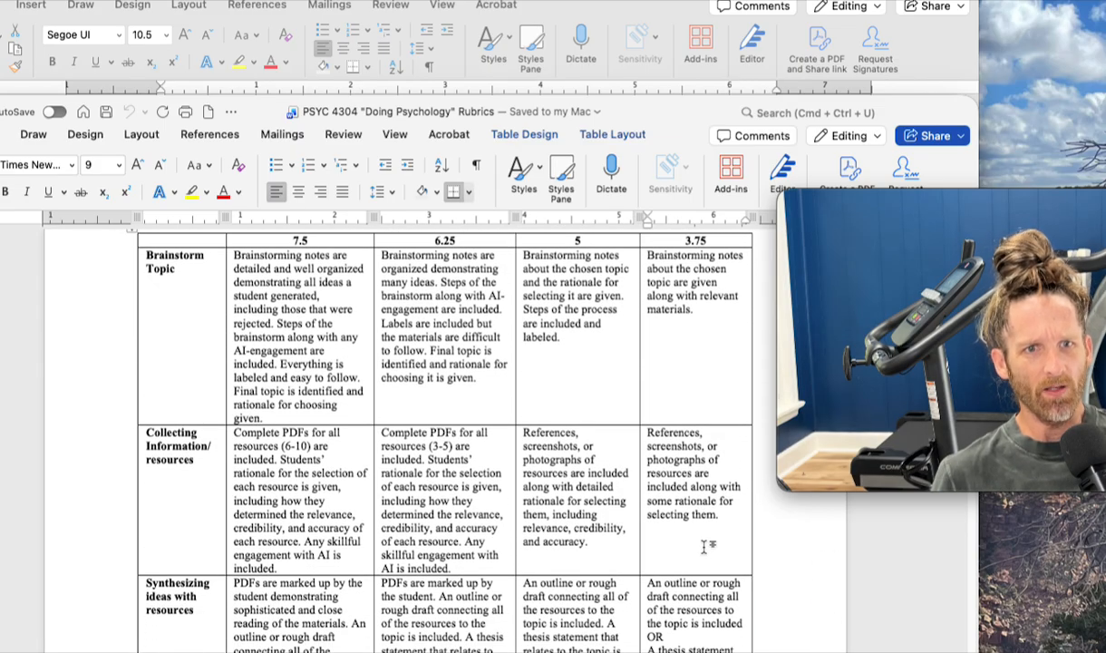
scroll(705, 545, "down", 5)
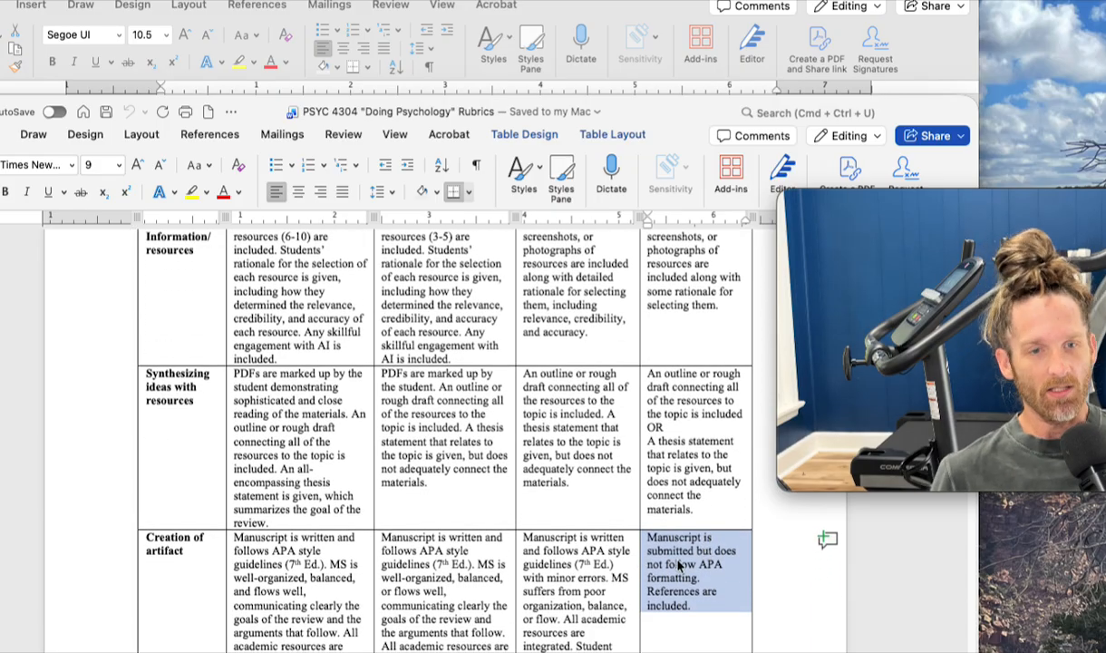
scroll(679, 564, "up", 5)
scroll(682, 558, "down", 3)
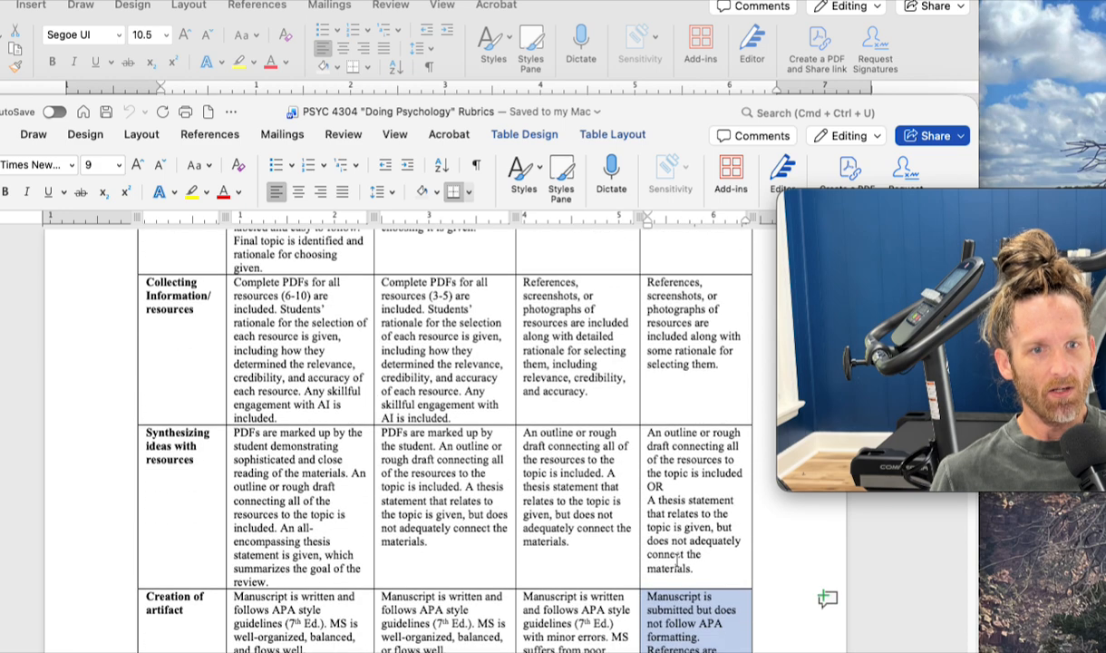
scroll(634, 454, "up", 2)
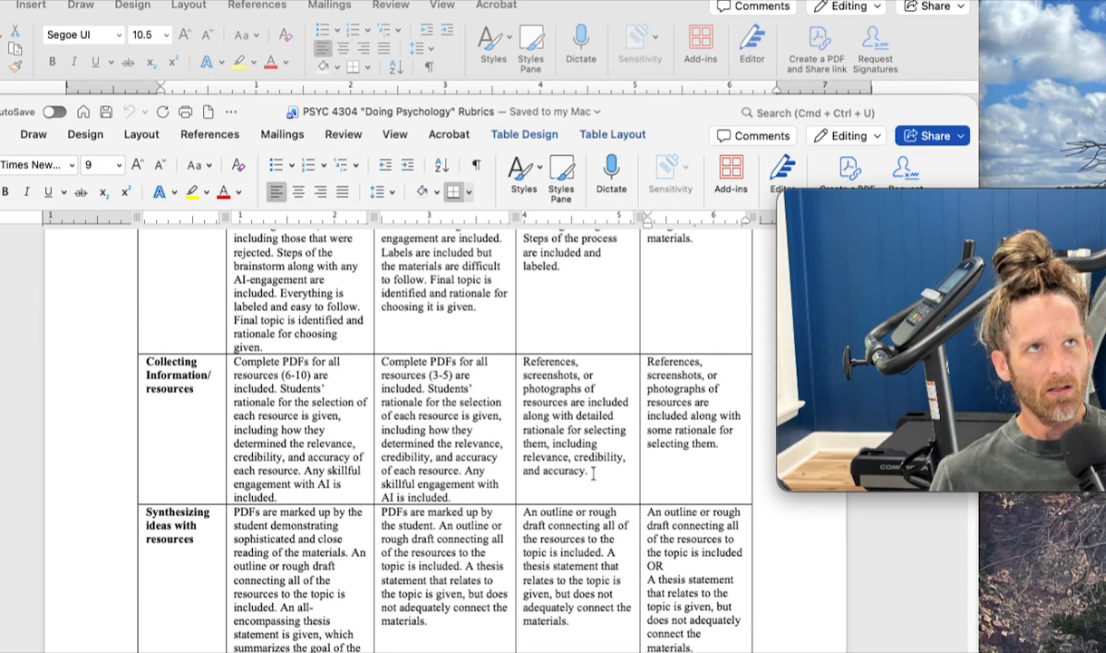
scroll(589, 462, "up", 3)
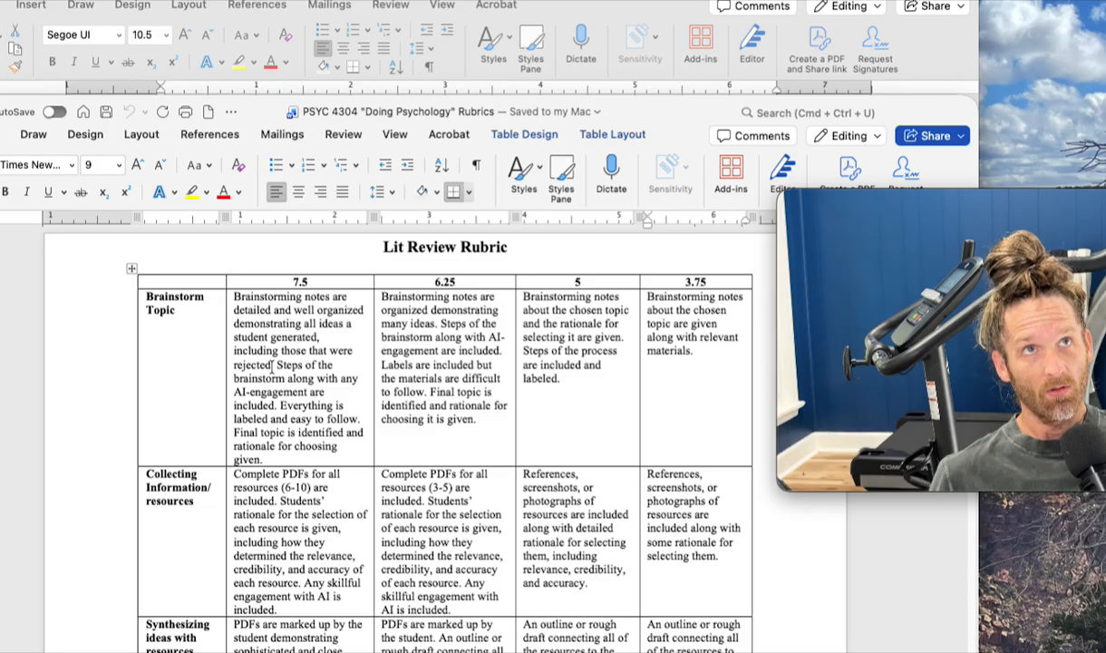
scroll(272, 364, "down", 10)
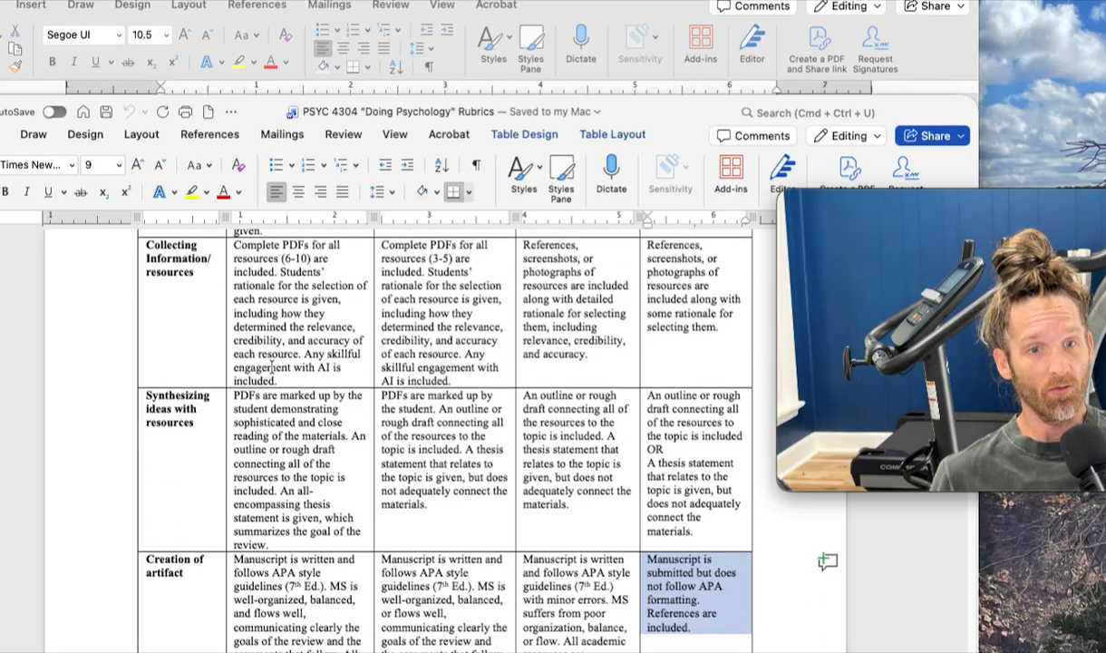
scroll(272, 364, "up", 5)
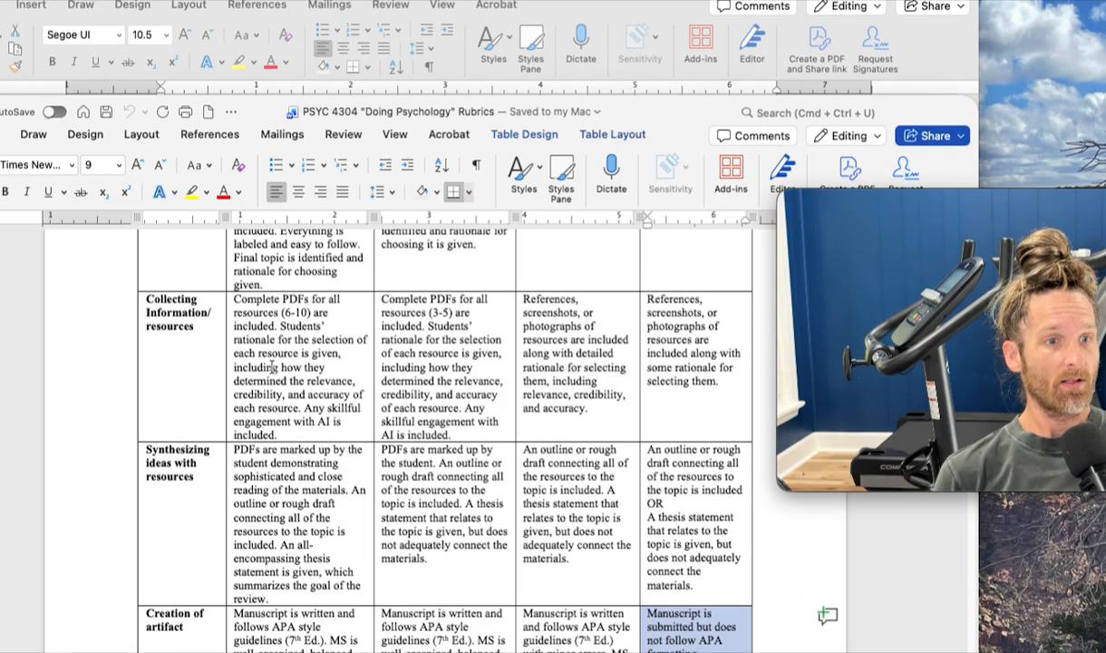
scroll(272, 365, "up", 5)
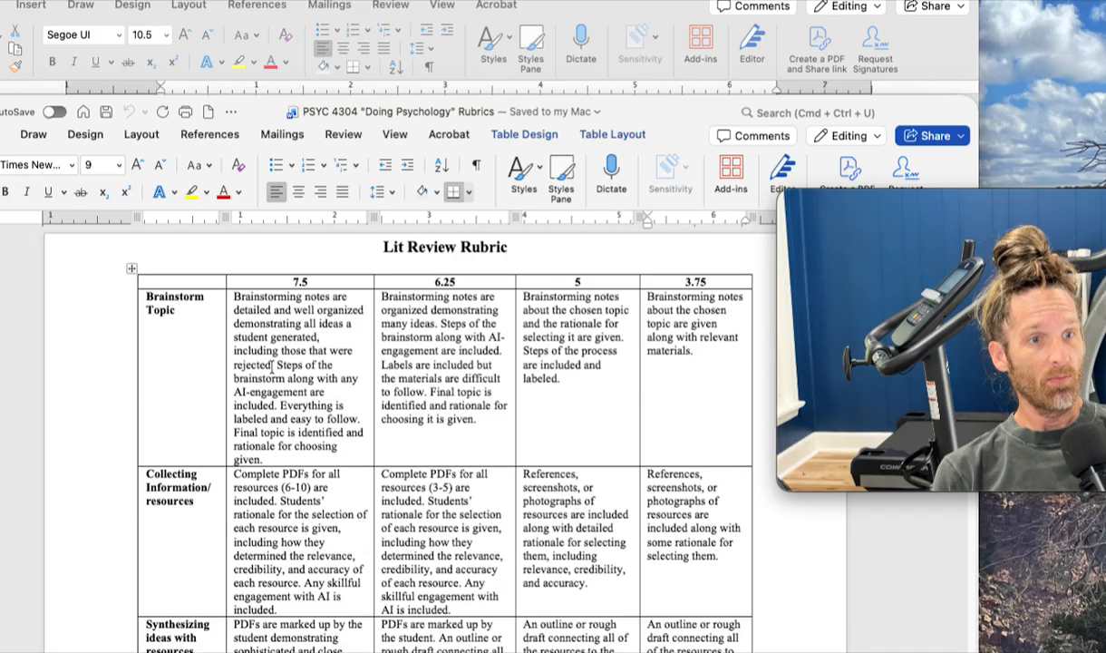